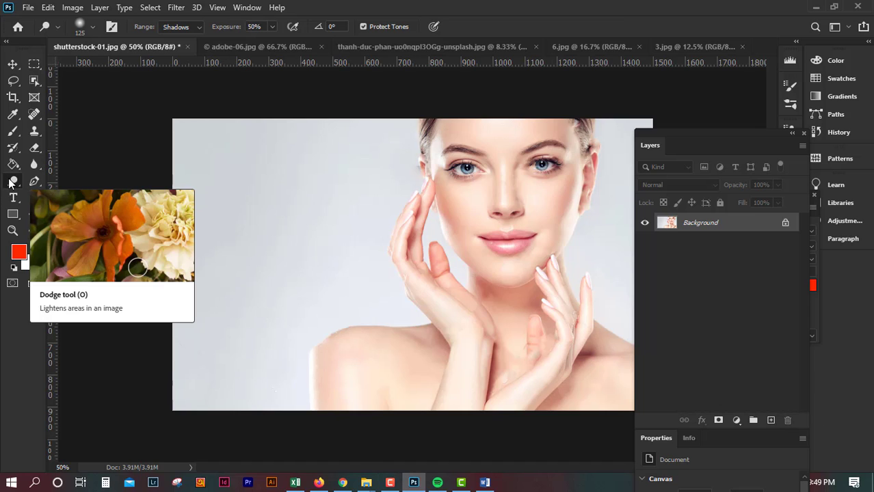
# Switch from the Move tool to the Dodge tool and zoom in and out on the portrait
pyautogui.press('v')
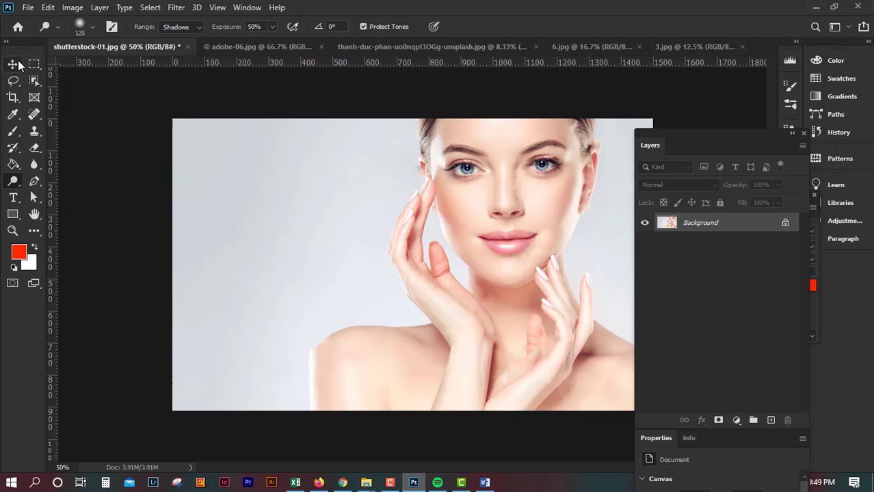
pyautogui.click(13, 183)
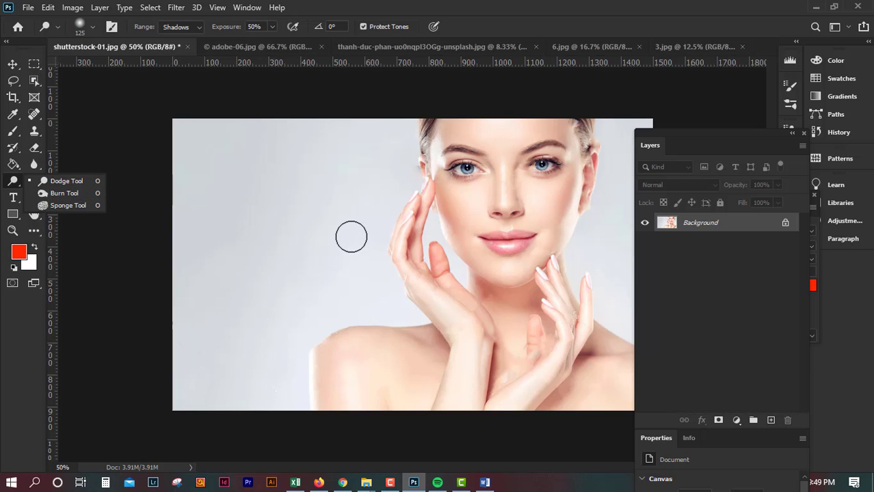
pyautogui.hotkey('ctrl', '+')
pyautogui.hotkey('ctrl', '+')
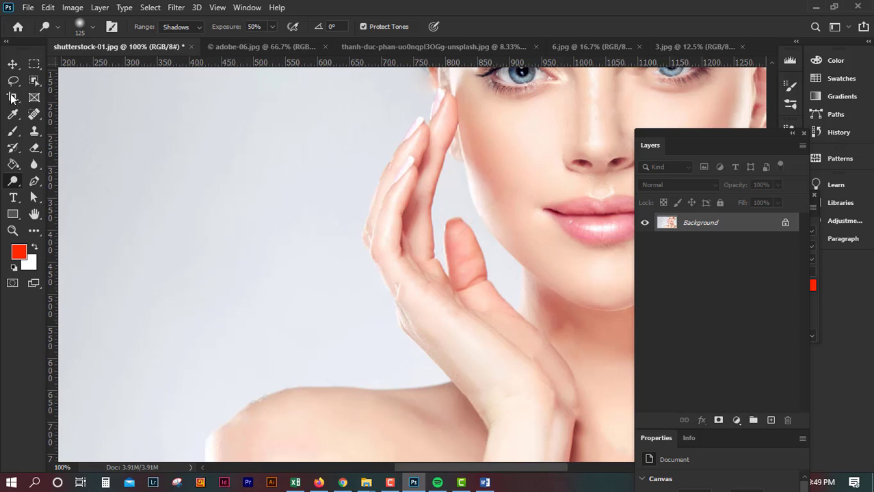
pyautogui.hotkey('ctrl', '-')
pyautogui.hotkey('ctrl', '-')
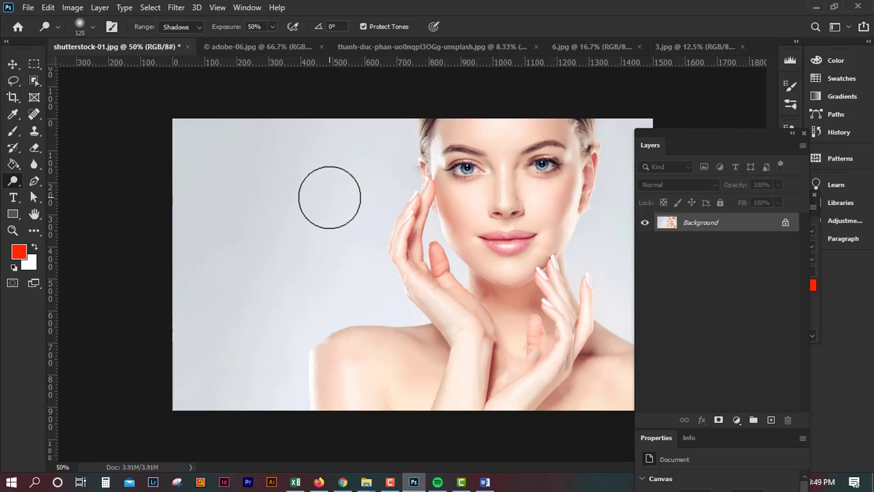
pyautogui.hotkey('ctrl', '+')
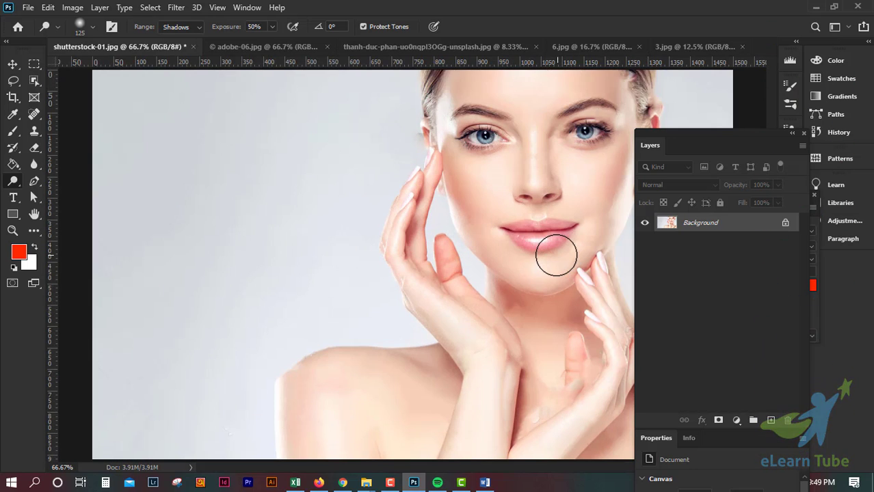
pyautogui.hotkey('ctrl', '-')
pyautogui.hotkey('ctrl', '-')
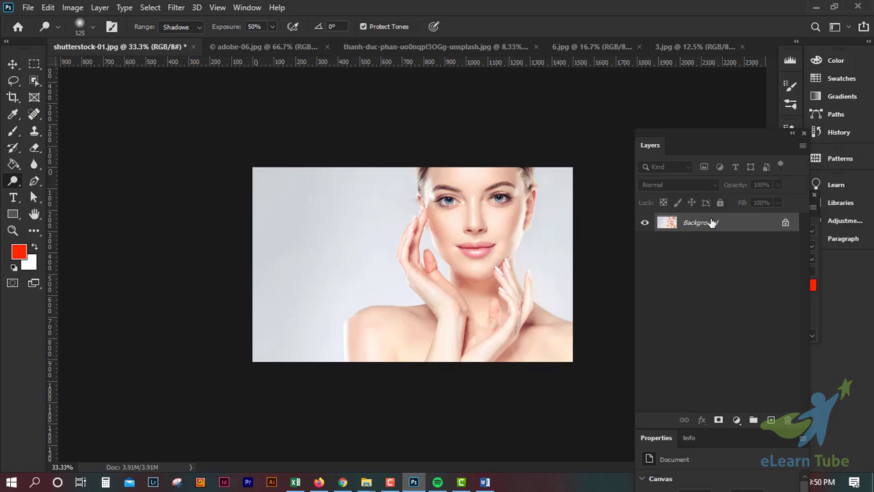
# Duplicate the portrait to Layer 1 and hide the Background layer
pyautogui.hotkey('ctrl', 'j')
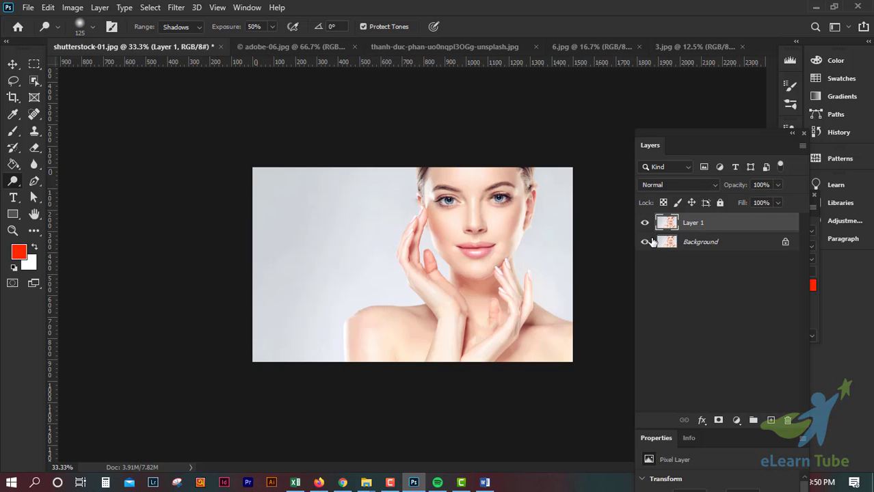
pyautogui.click(644, 242)
pyautogui.hotkey('ctrl', '+')
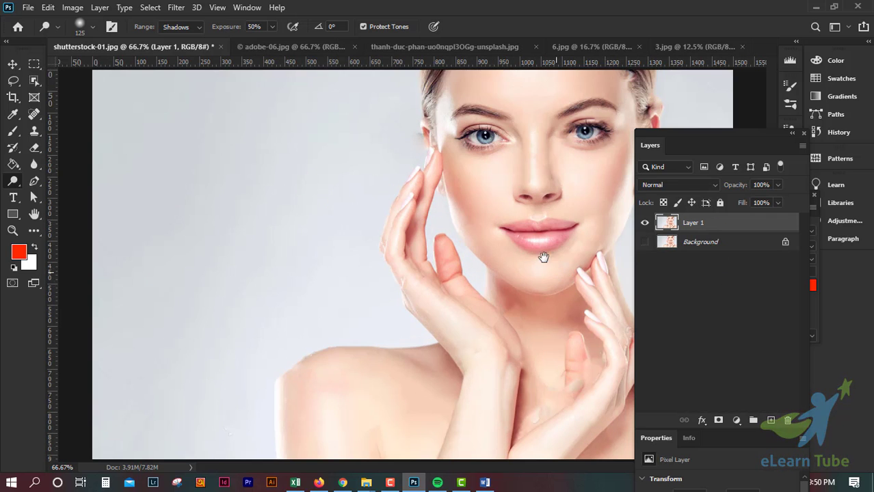
pyautogui.scroll(-1, 542, 277)
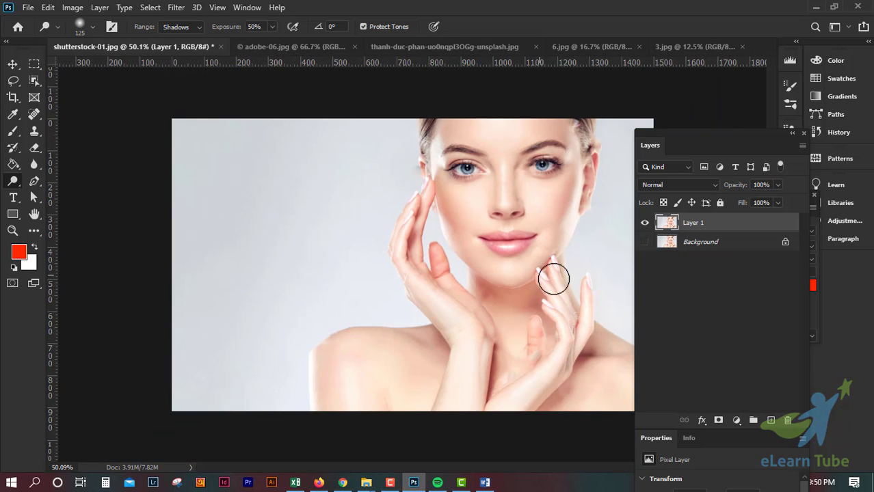
pyautogui.hotkey('ctrl', '+')
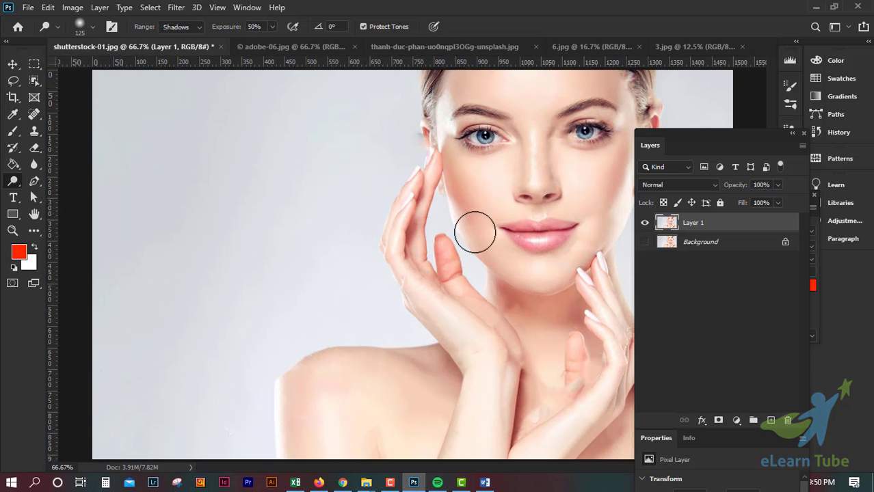
# Keep the Dodge tool with a 124 px brush and Midtones range
pyautogui.rightClick(4, 185)
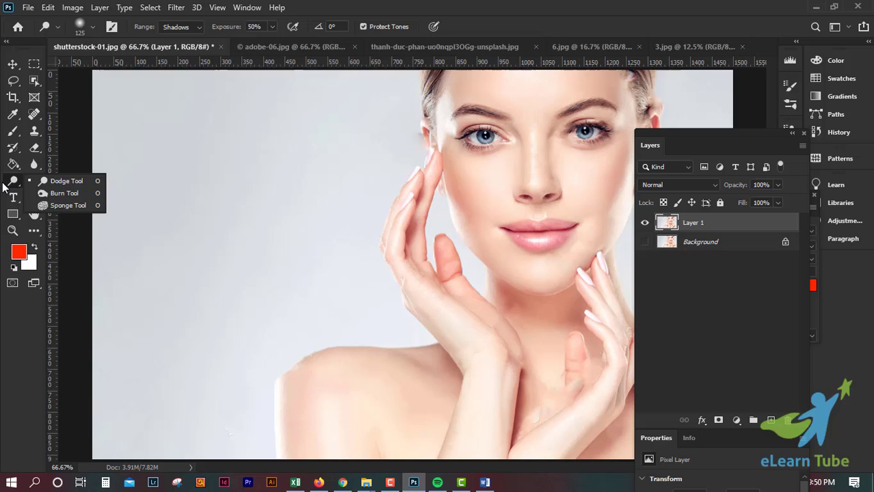
pyautogui.click(65, 180)
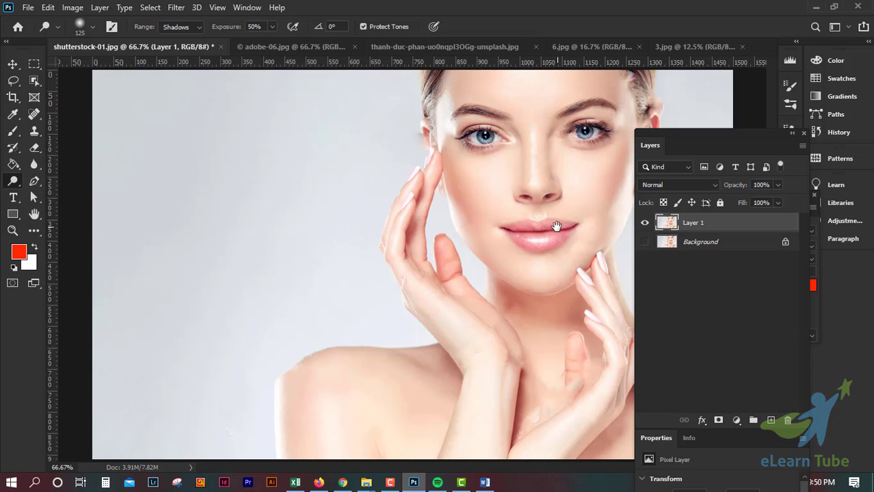
pyautogui.click(94, 26)
pyautogui.moveTo(118, 68); pyautogui.dragTo(97, 68)
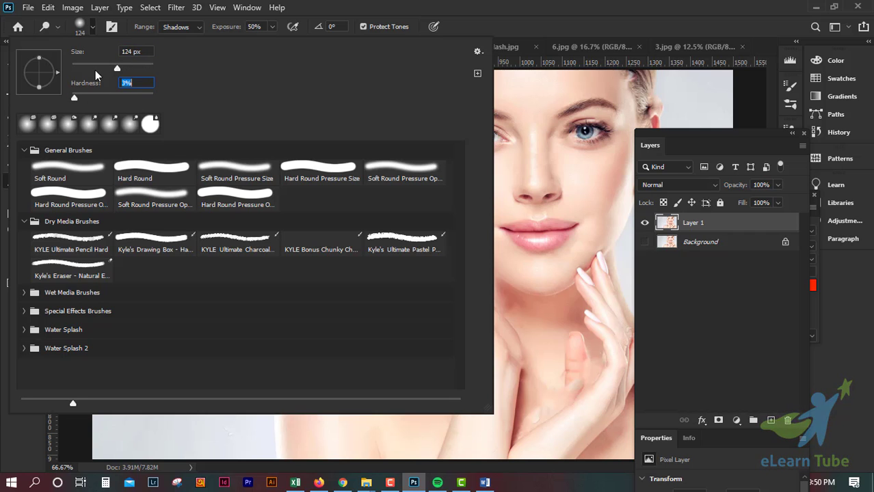
pyautogui.click(361, 5)
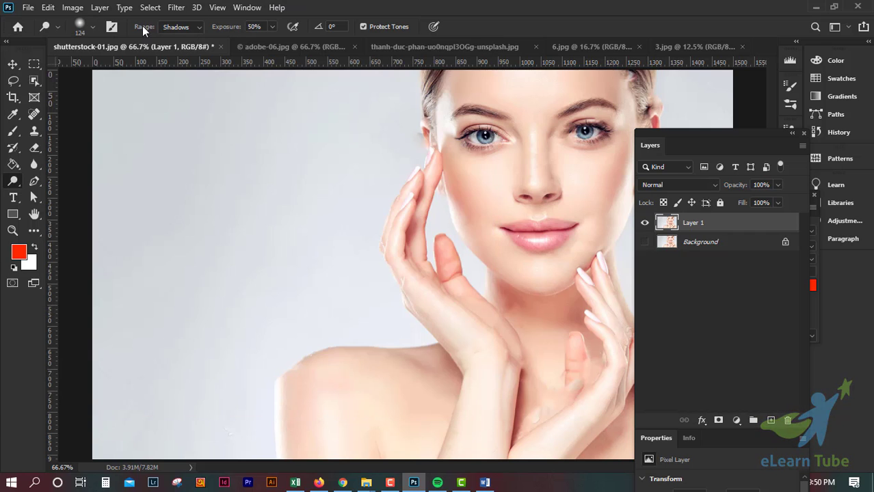
pyautogui.click(193, 28)
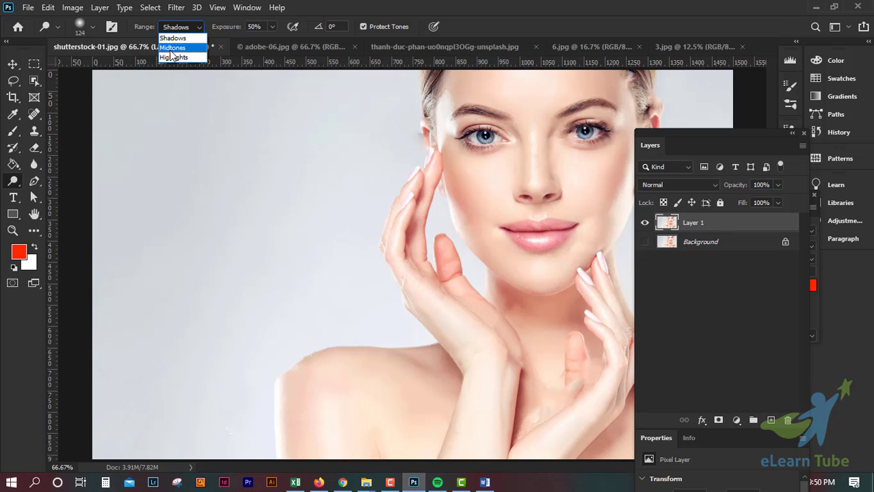
pyautogui.click(172, 49)
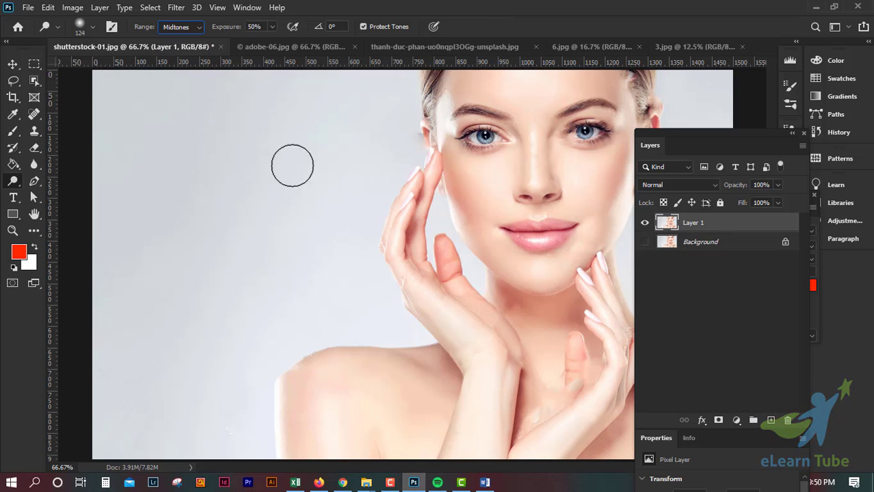
pyautogui.click(271, 26)
# Dodge the portrait's cheek on Layer 1 at 100% zoom
pyautogui.hotkey('ctrl', '+')
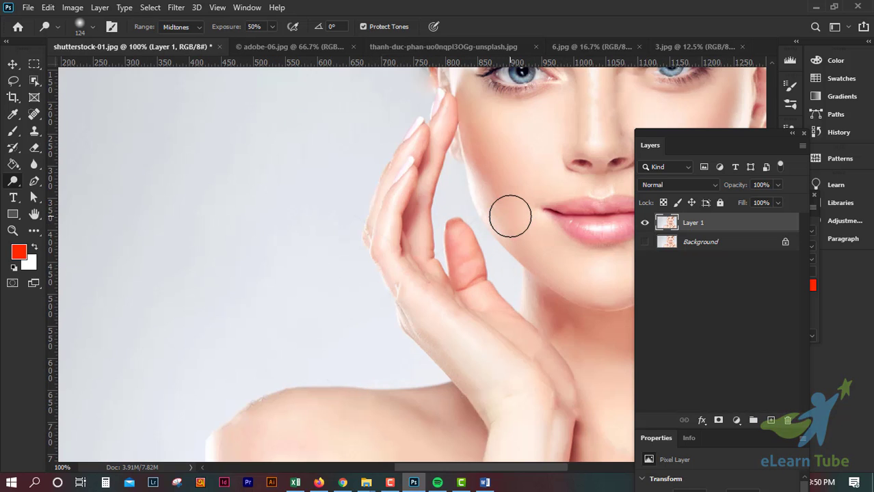
pyautogui.moveTo(540, 177)
pyautogui.mouseDown()
pyautogui.moveTo(564, 231)
pyautogui.moveTo(353, 242)
pyautogui.mouseUp()
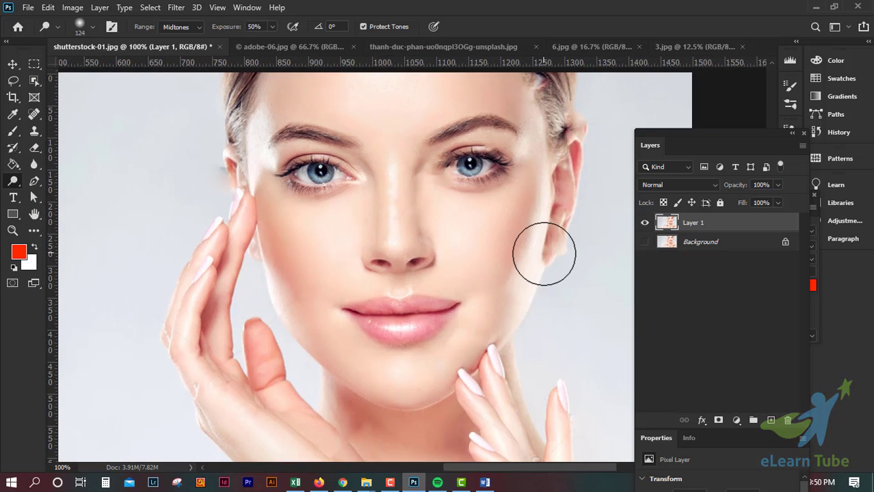
pyautogui.scroll(-3, 529, 300)
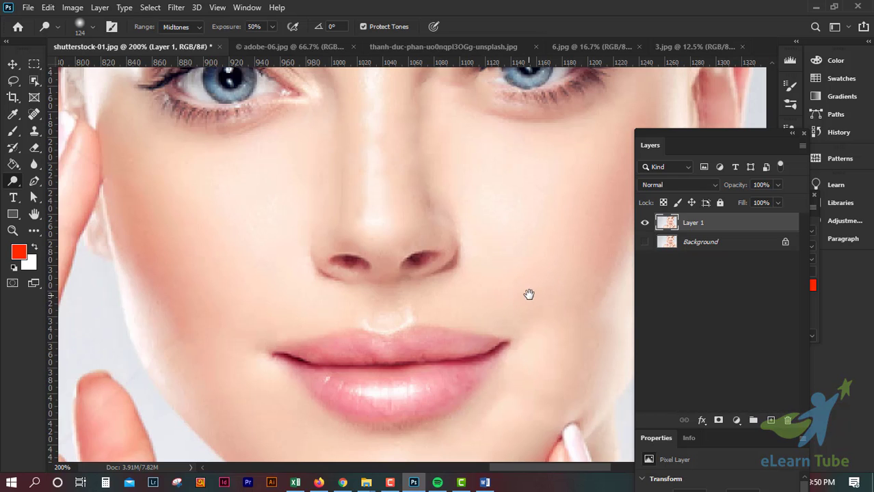
pyautogui.moveTo(527, 293); pyautogui.dragTo(296, 297)
pyautogui.scroll(3, 298, 298)
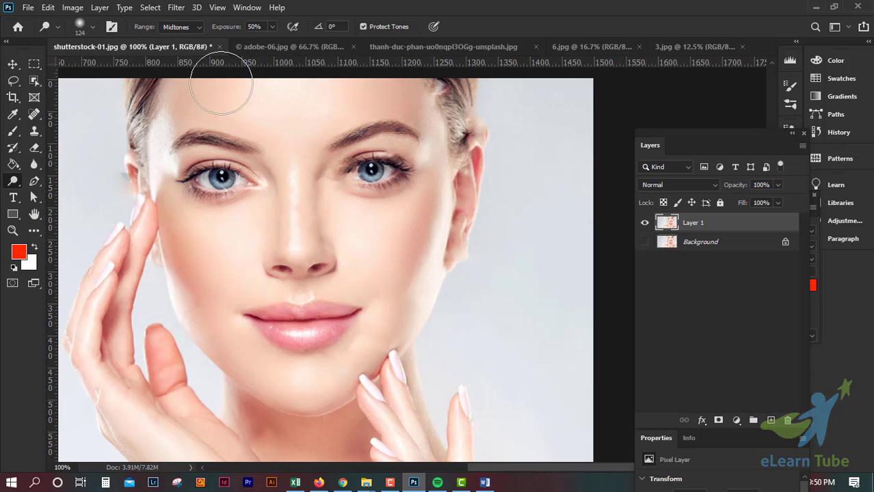
pyautogui.moveTo(422, 212); pyautogui.dragTo(428, 220)
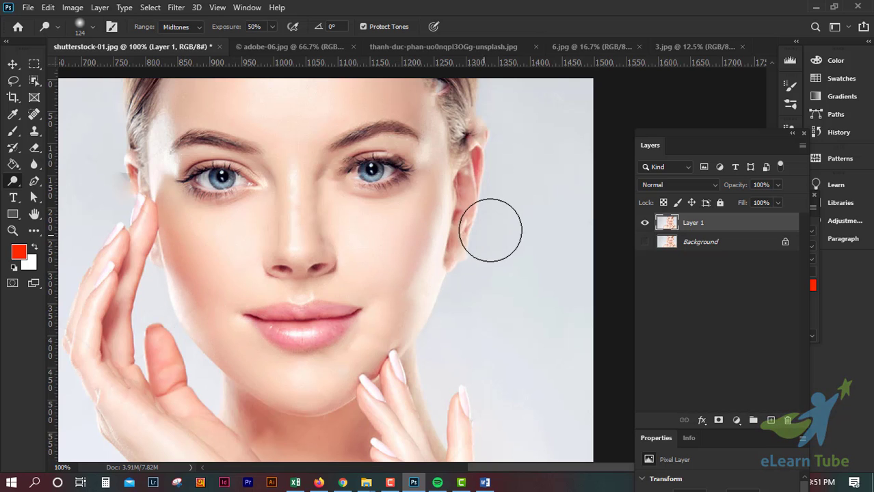
pyautogui.moveTo(415, 259); pyautogui.dragTo(425, 246)
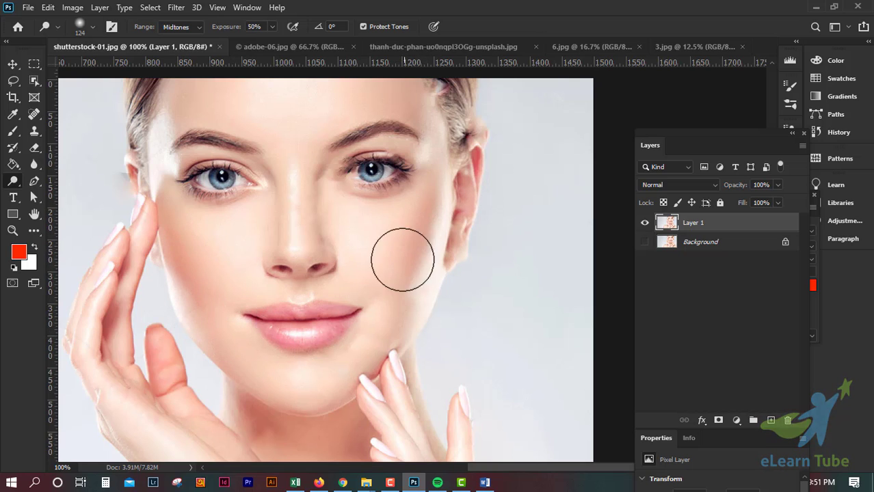
# Lighten the neck and shoulder skin, zooming to 200% and back out
pyautogui.moveTo(391, 296)
pyautogui.mouseDown()
pyautogui.moveTo(392, 147)
pyautogui.moveTo(276, 67)
pyautogui.mouseUp()
pyautogui.moveTo(298, 172); pyautogui.dragTo(301, 184)
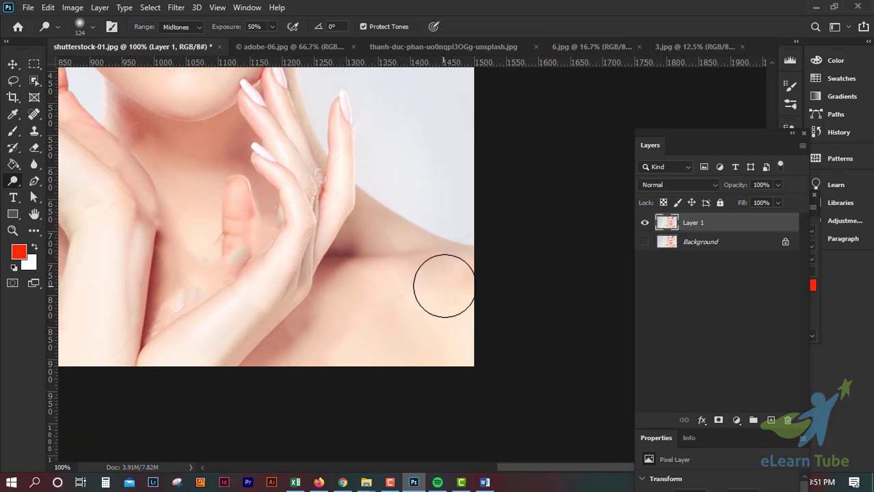
pyautogui.moveTo(444, 285)
pyautogui.mouseDown()
pyautogui.moveTo(426, 306)
pyautogui.moveTo(416, 297)
pyautogui.moveTo(346, 342)
pyautogui.moveTo(409, 342)
pyautogui.moveTo(461, 289)
pyautogui.mouseUp()
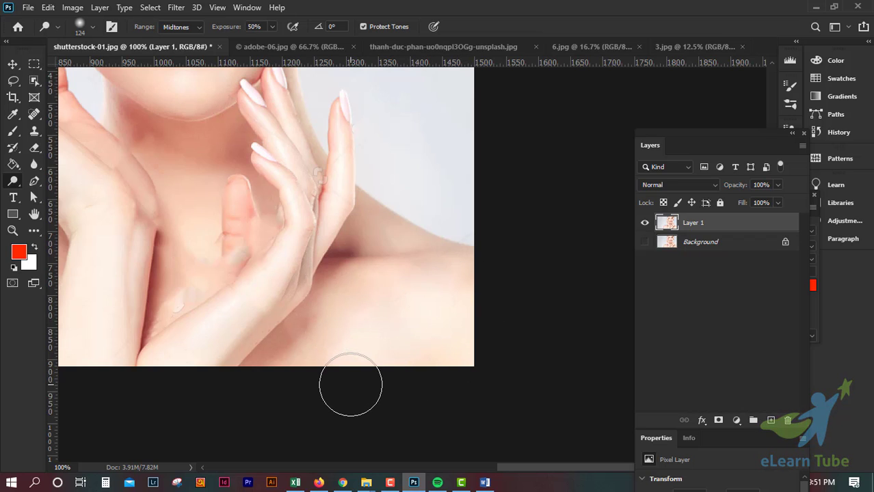
pyautogui.hotkey('ctrl', '+')
pyautogui.hotkey('ctrl', '+')
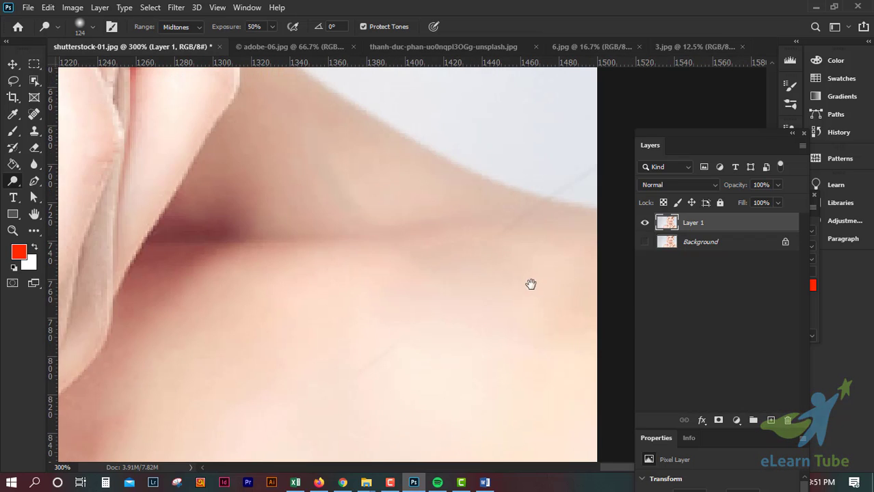
pyautogui.moveTo(531, 284); pyautogui.dragTo(384, 140)
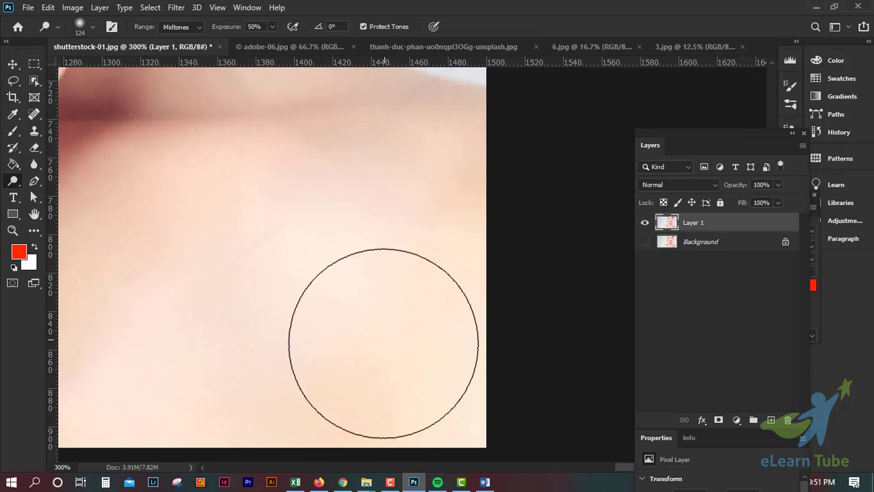
pyautogui.hotkey('ctrl', '-')
pyautogui.hotkey('ctrl', '-')
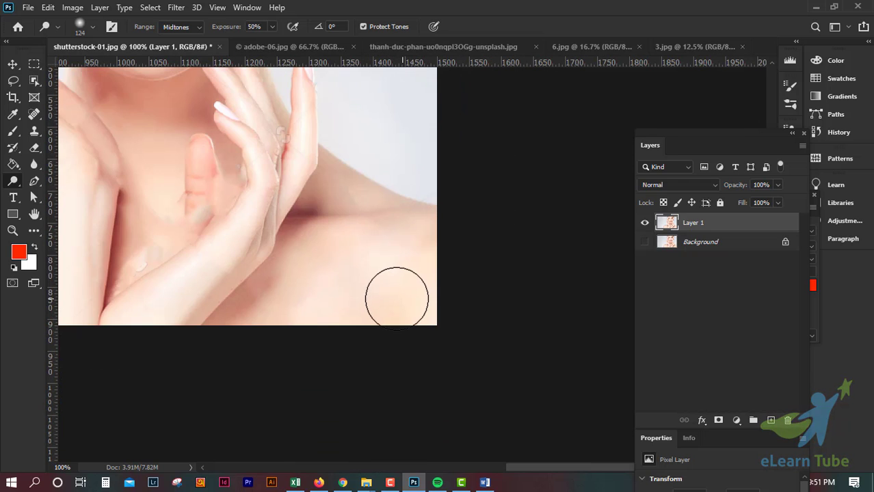
pyautogui.hotkey('ctrl', '+')
pyautogui.moveTo(396, 299); pyautogui.dragTo(348, 250)
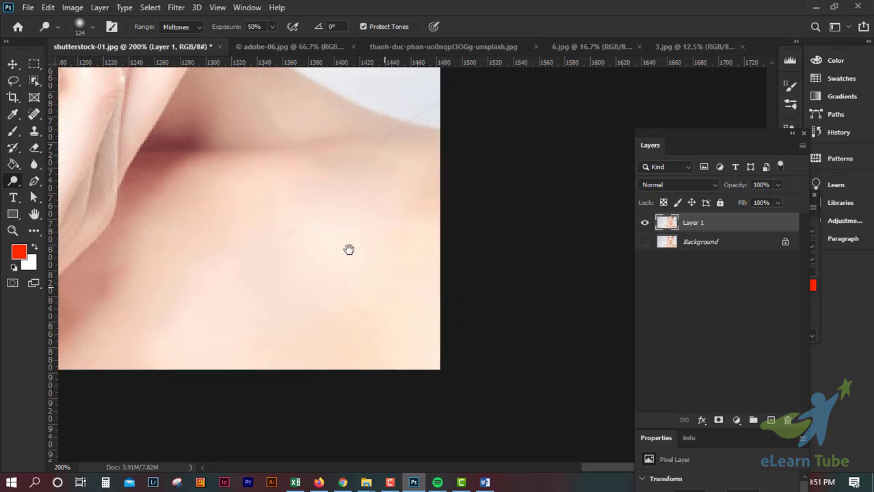
pyautogui.moveTo(371, 283); pyautogui.dragTo(398, 319)
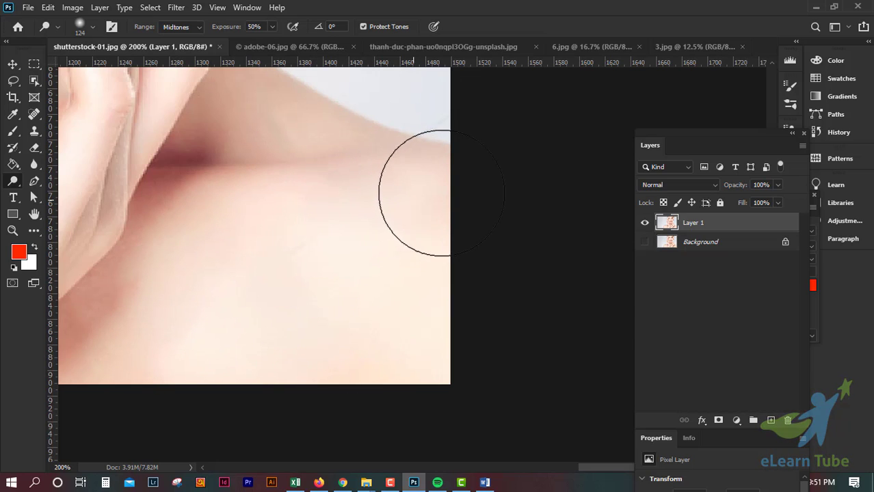
pyautogui.hotkey('ctrl', '-')
pyautogui.hotkey('ctrl', '-')
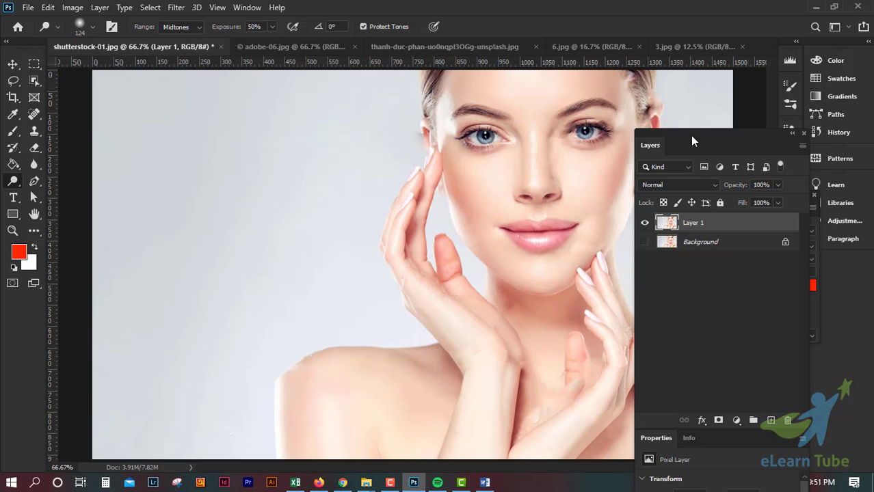
# Move the Layers panel aside and dodge the left shoulder at 66.67% zoom
pyautogui.moveTo(692, 140); pyautogui.dragTo(804, 151)
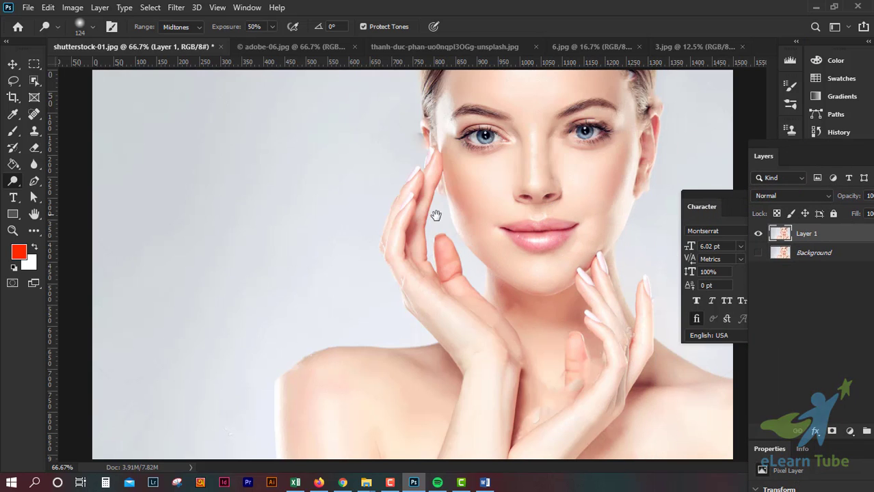
pyautogui.hotkey('ctrl', '+')
pyautogui.hotkey('ctrl', '+')
pyautogui.moveTo(462, 297)
pyautogui.mouseDown()
pyautogui.moveTo(179, 112)
pyautogui.moveTo(394, 334)
pyautogui.moveTo(493, 342)
pyautogui.mouseUp()
pyautogui.hotkey('ctrl', '0')
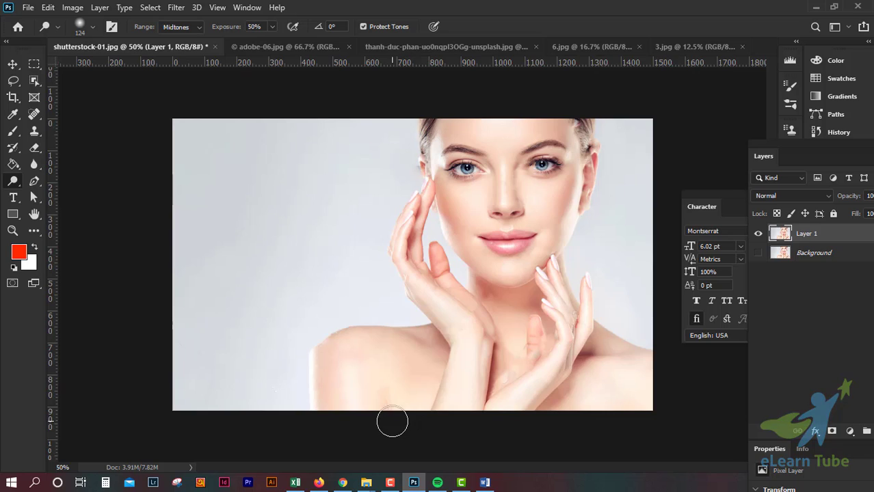
pyautogui.hotkey('ctrl', '+')
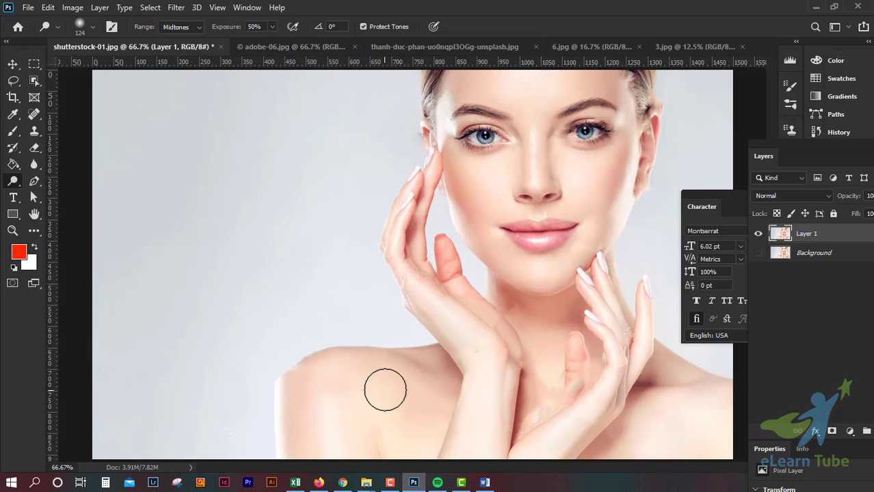
pyautogui.moveTo(382, 387)
pyautogui.mouseDown()
pyautogui.moveTo(337, 385)
pyautogui.moveTo(312, 410)
pyautogui.moveTo(421, 412)
pyautogui.moveTo(332, 403)
pyautogui.moveTo(297, 412)
pyautogui.moveTo(294, 446)
pyautogui.mouseUp()
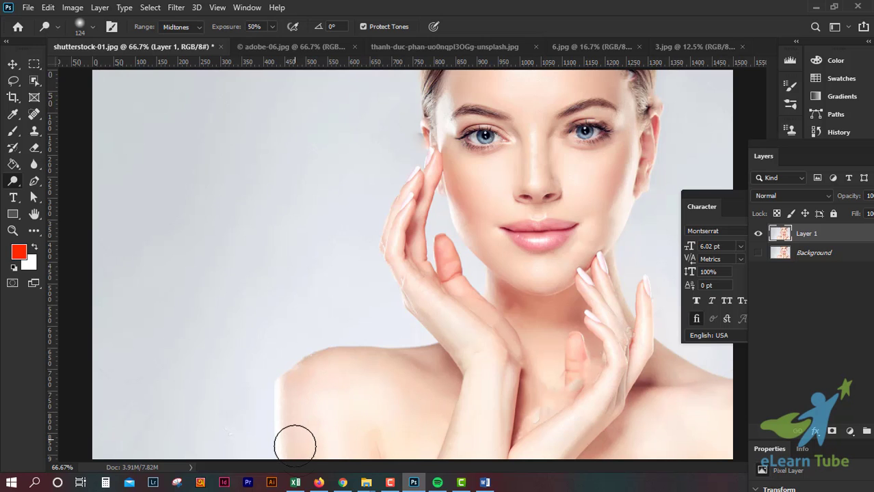
# Lower Dodge exposure to 21% and brighten the left shoulder again more gently
pyautogui.click(272, 26)
pyautogui.moveTo(272, 44); pyautogui.dragTo(255, 44)
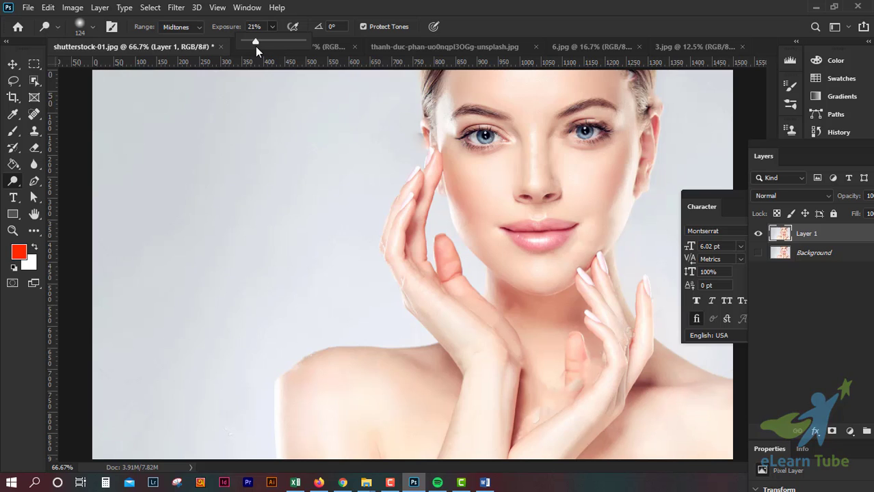
pyautogui.click(354, 5)
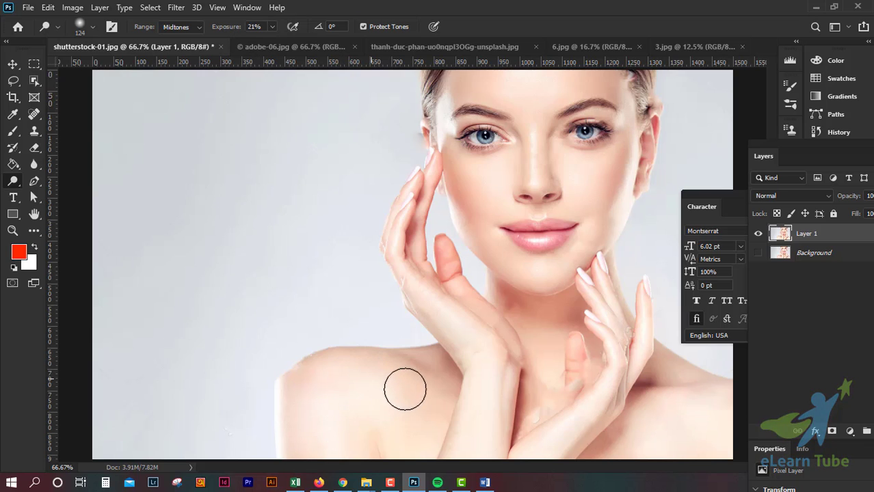
pyautogui.moveTo(429, 402)
pyautogui.mouseDown()
pyautogui.moveTo(384, 419)
pyautogui.moveTo(345, 455)
pyautogui.moveTo(312, 419)
pyautogui.moveTo(302, 437)
pyautogui.moveTo(315, 382)
pyautogui.moveTo(361, 369)
pyautogui.moveTo(406, 389)
pyautogui.moveTo(318, 385)
pyautogui.moveTo(297, 401)
pyautogui.moveTo(293, 445)
pyautogui.moveTo(319, 398)
pyautogui.mouseUp()
pyautogui.hotkey('ctrl', '-')
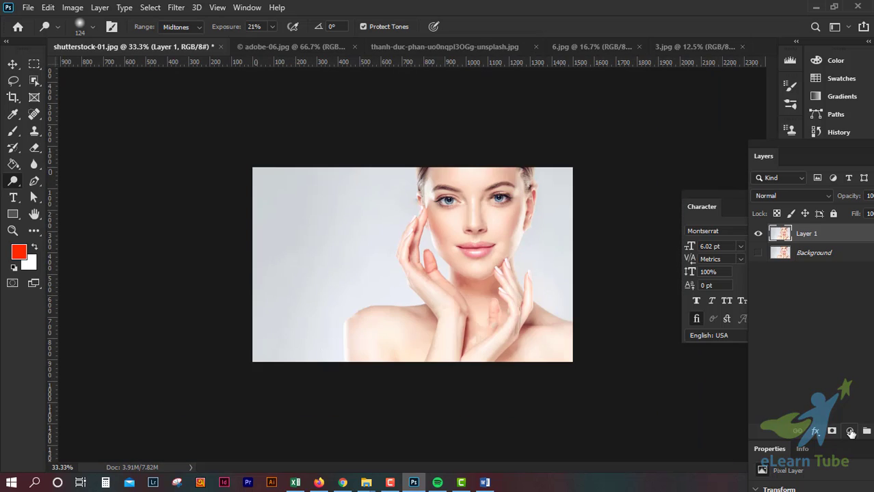
pyautogui.hotkey('ctrl', '+')
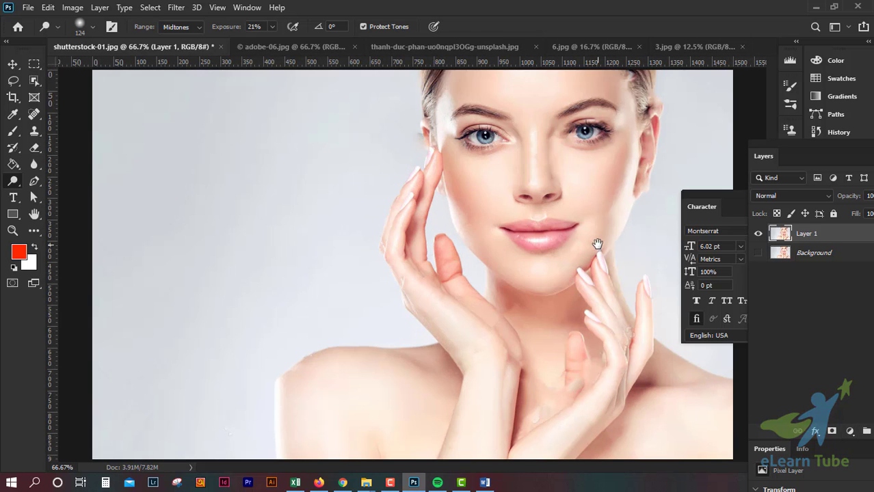
# Inspect adobe-06.jpg zoomed on the lips and neck, then fit it on screen
pyautogui.click(248, 49)
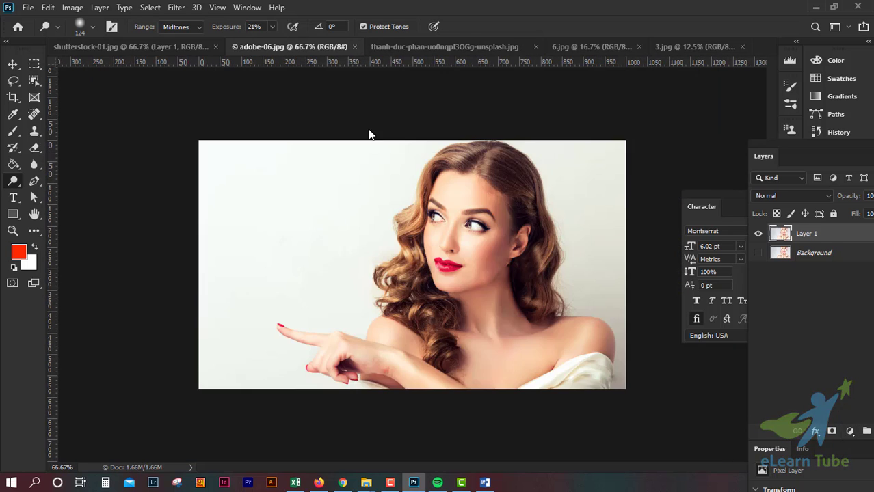
pyautogui.hotkey('ctrl', '+')
pyautogui.hotkey('ctrl', '+')
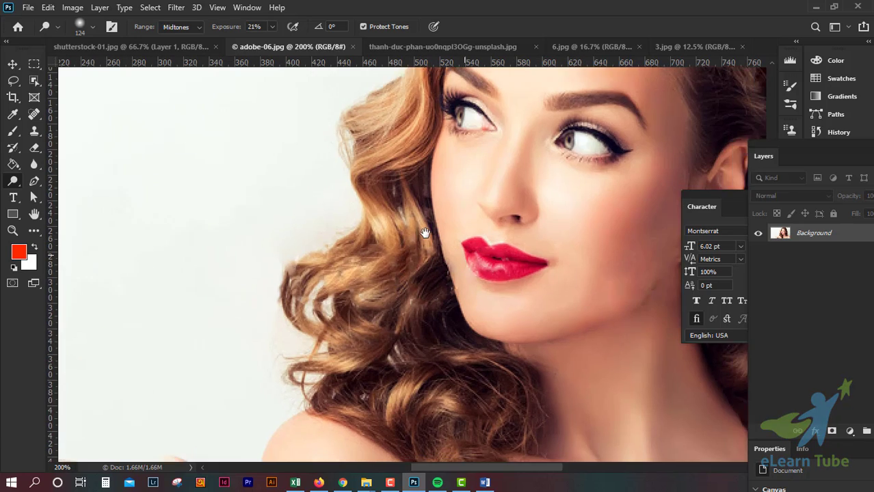
pyautogui.moveTo(230, 80)
pyautogui.mouseDown()
pyautogui.moveTo(293, 180)
pyautogui.moveTo(234, 279)
pyautogui.moveTo(166, 329)
pyautogui.moveTo(424, 338)
pyautogui.mouseUp()
pyautogui.hotkey('ctrl', '0')
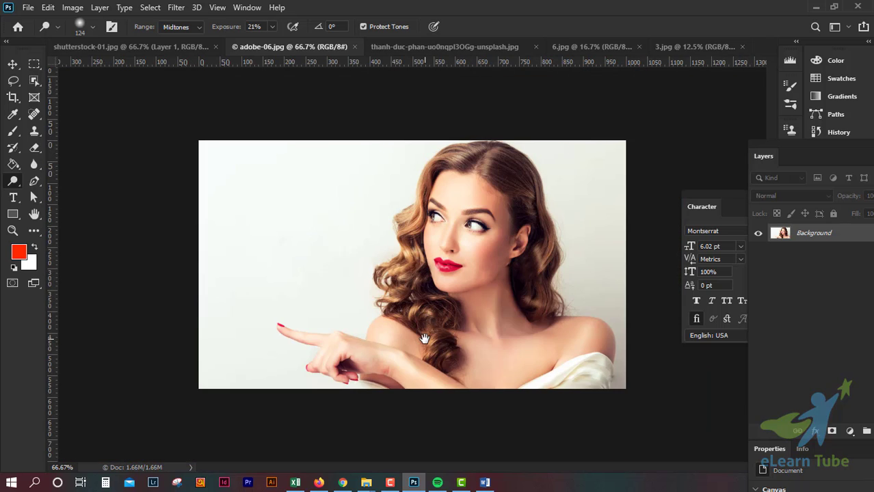
# Switch to the thanh-duc-phan flower portrait and pan to the neck and shoulders
pyautogui.click(405, 46)
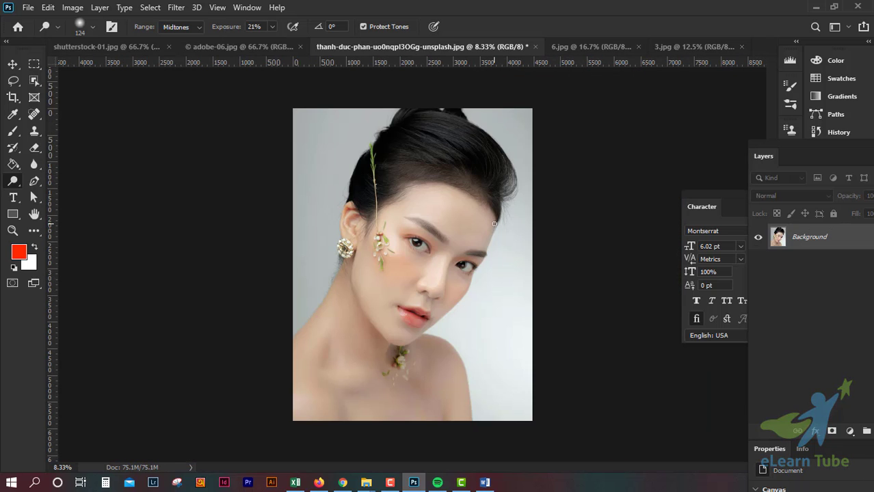
pyautogui.hotkey('ctrl', '+')
pyautogui.hotkey('ctrl', '+')
pyautogui.moveTo(438, 228); pyautogui.dragTo(419, 228)
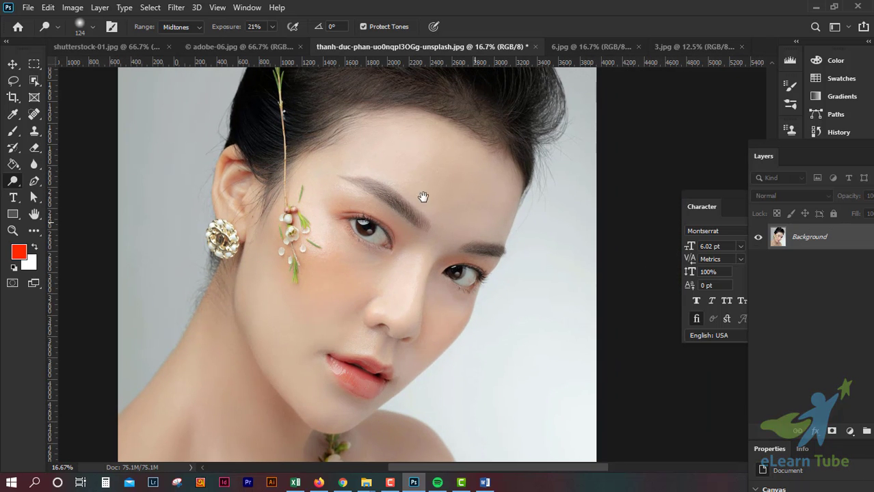
pyautogui.moveTo(419, 192)
pyautogui.mouseDown()
pyautogui.moveTo(482, 158)
pyautogui.moveTo(510, 275)
pyautogui.mouseUp()
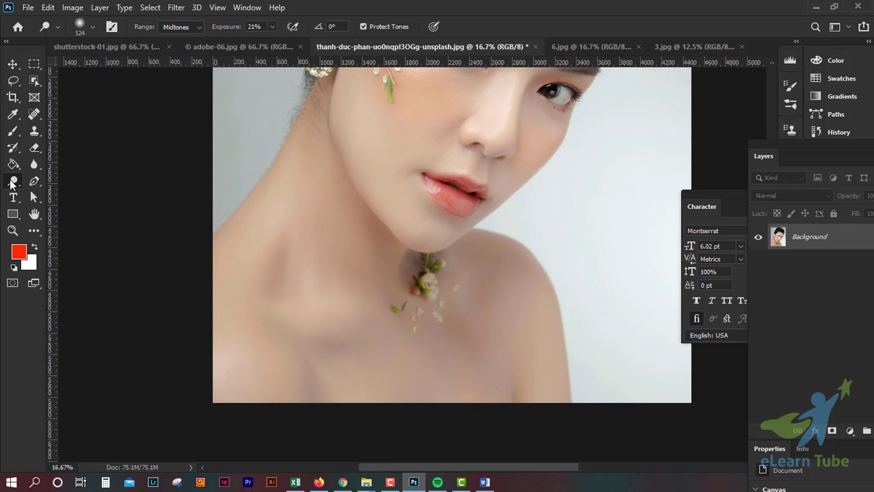
pyautogui.rightClick(12, 181)
# Duplicate Background as Layer 1 and dodge the chest with a 600 px brush
pyautogui.click(782, 330)
pyautogui.hotkey('ctrl', 'j')
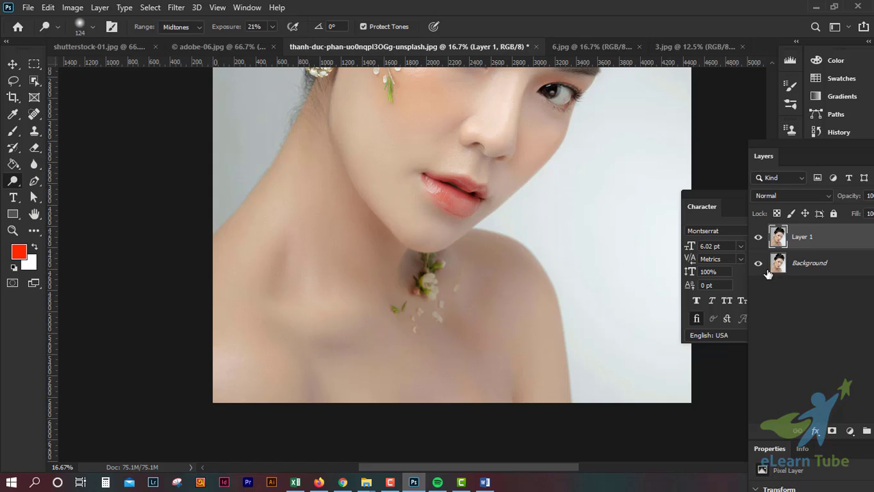
pyautogui.rightClick(10, 184)
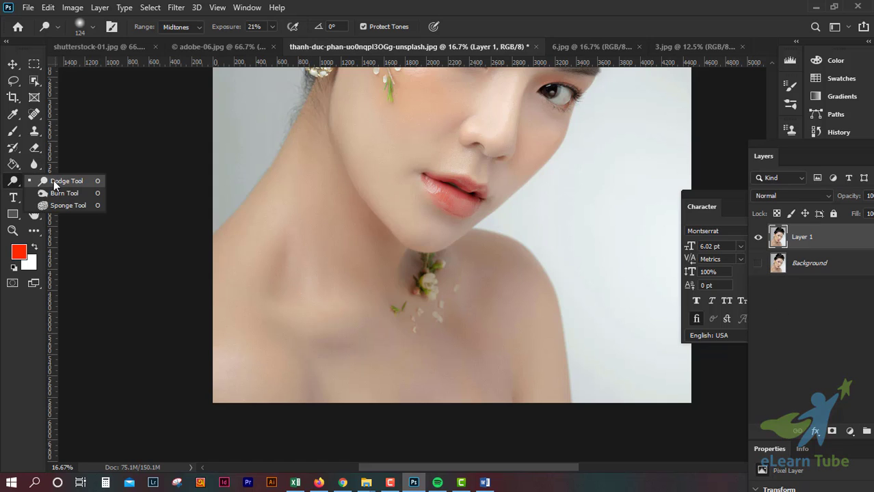
pyautogui.click(65, 180)
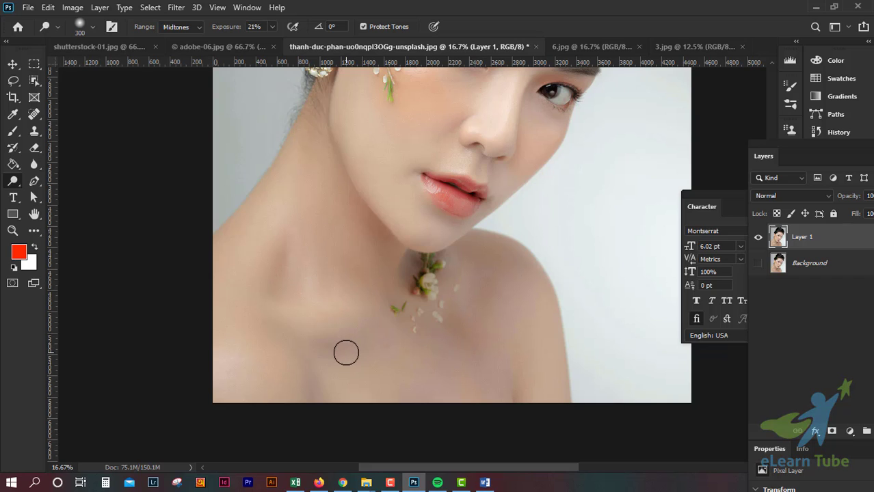
pyautogui.press(']')
pyautogui.press(']')
pyautogui.press(']')
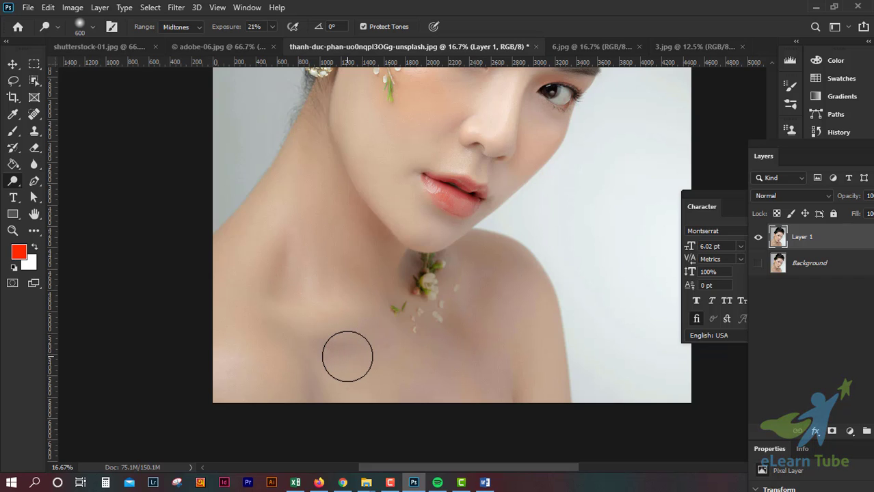
pyautogui.moveTo(330, 338)
pyautogui.mouseDown()
pyautogui.moveTo(478, 347)
pyautogui.moveTo(509, 288)
pyautogui.moveTo(485, 322)
pyautogui.moveTo(398, 347)
pyautogui.moveTo(290, 310)
pyautogui.moveTo(277, 357)
pyautogui.moveTo(338, 383)
pyautogui.mouseUp()
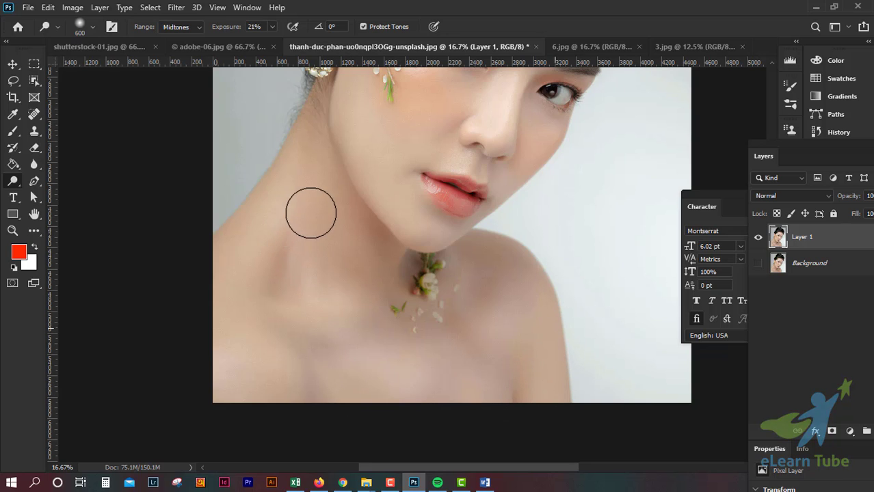
# Dodge the left neck, right shoulder and its lower edge at 21% exposure
pyautogui.moveTo(311, 210)
pyautogui.mouseDown()
pyautogui.moveTo(312, 175)
pyautogui.moveTo(344, 246)
pyautogui.moveTo(333, 216)
pyautogui.moveTo(309, 230)
pyautogui.moveTo(338, 279)
pyautogui.moveTo(367, 289)
pyautogui.mouseUp()
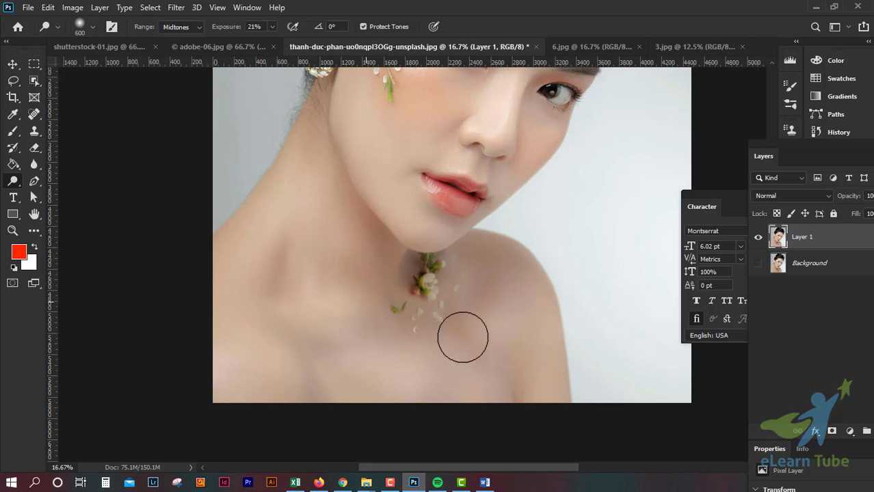
pyautogui.moveTo(462, 337)
pyautogui.mouseDown()
pyautogui.moveTo(512, 275)
pyautogui.moveTo(557, 370)
pyautogui.moveTo(536, 346)
pyautogui.mouseUp()
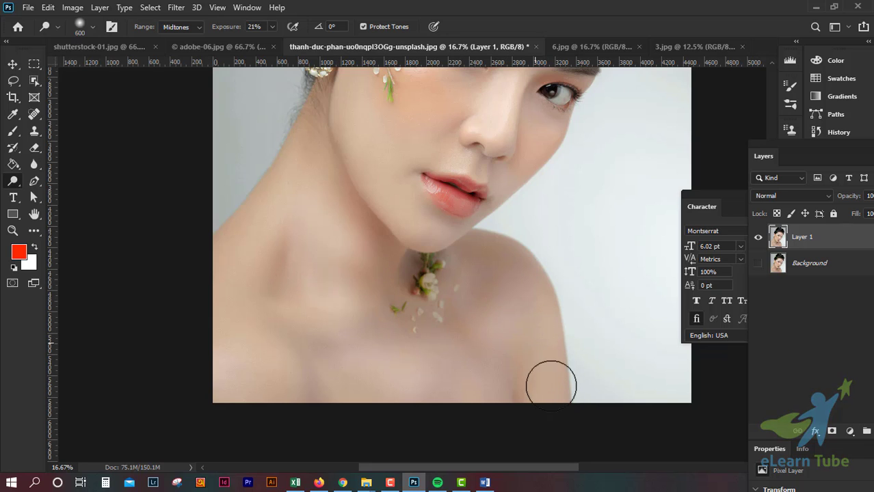
pyautogui.moveTo(551, 385); pyautogui.dragTo(551, 390)
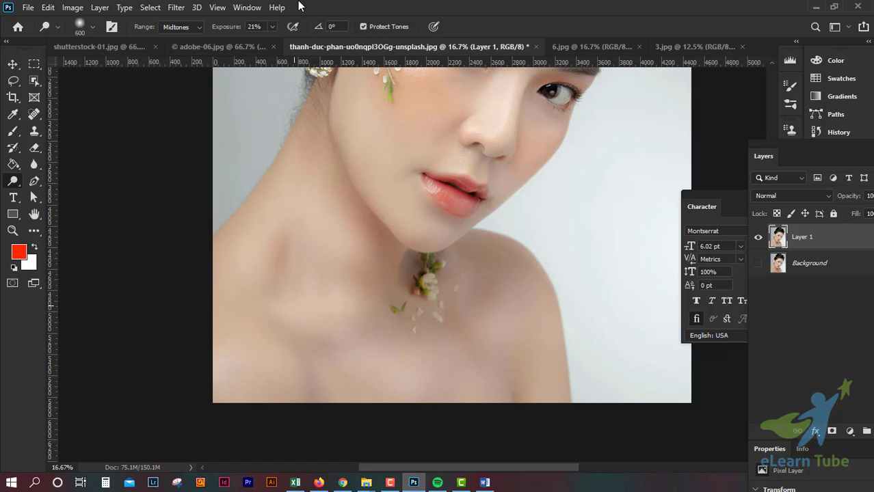
# Raise Dodge exposure to 100% and brighten the neck, collarbone and right shoulder
pyautogui.click(272, 26)
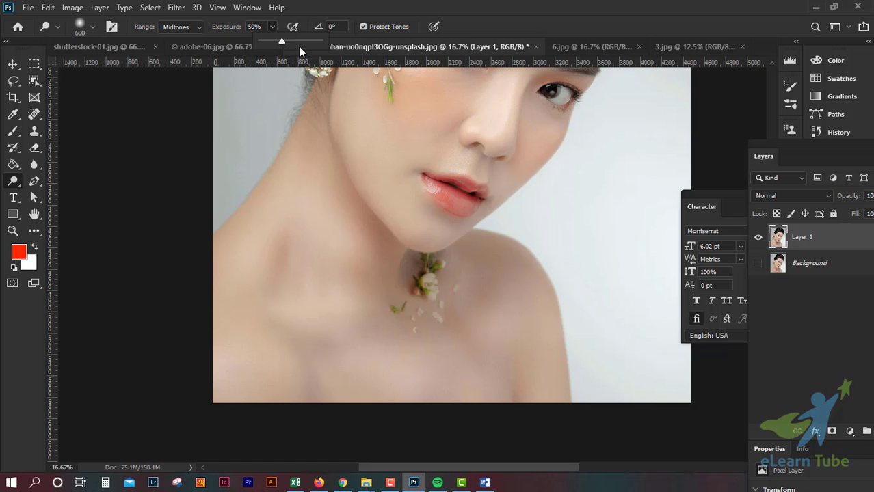
pyautogui.moveTo(299, 46); pyautogui.dragTo(323, 42)
pyautogui.click(293, 253)
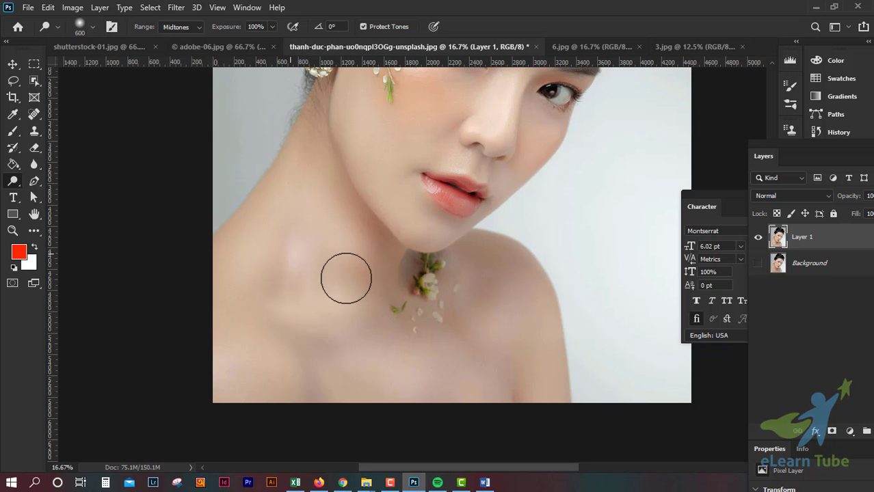
pyautogui.moveTo(346, 278); pyautogui.dragTo(366, 286)
pyautogui.moveTo(365, 342)
pyautogui.mouseDown()
pyautogui.moveTo(378, 368)
pyautogui.moveTo(485, 371)
pyautogui.mouseUp()
pyautogui.moveTo(519, 273); pyautogui.dragTo(570, 377)
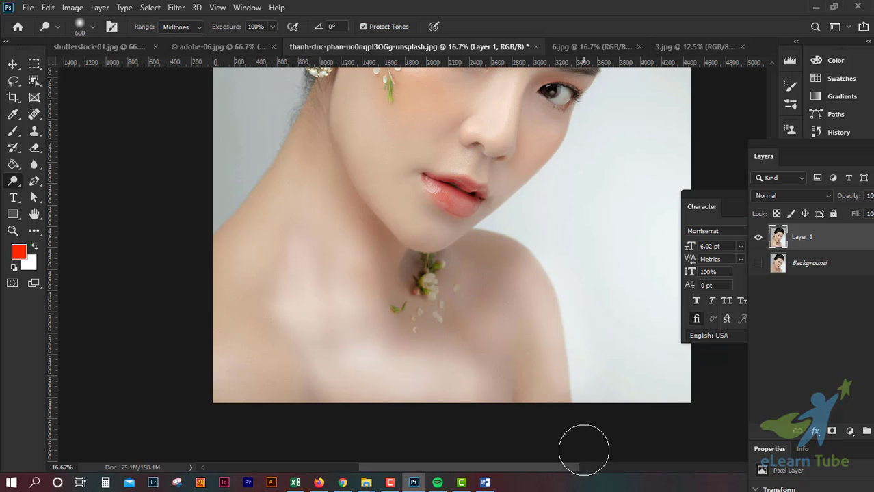
# Float the Layers panel, delete Layer 1 and duplicate Background as a fresh layer
pyautogui.hotkey('ctrl', '-')
pyautogui.hotkey('ctrl', '-')
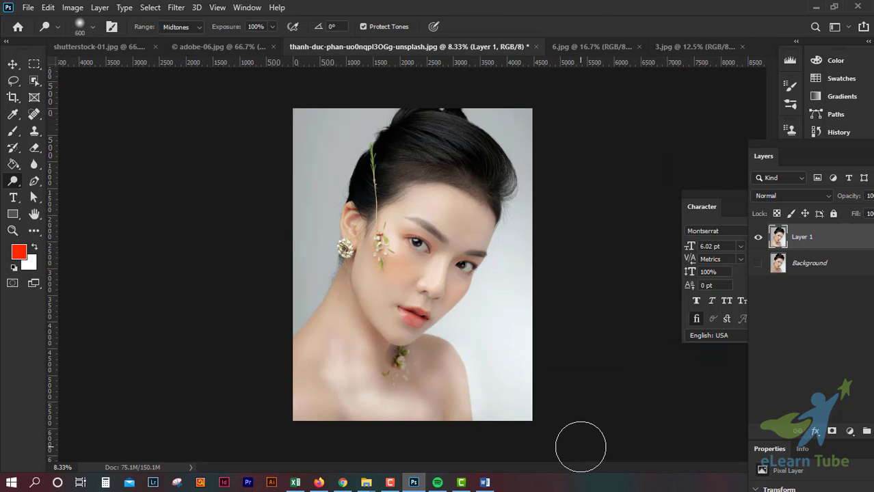
pyautogui.moveTo(812, 153); pyautogui.dragTo(711, 140)
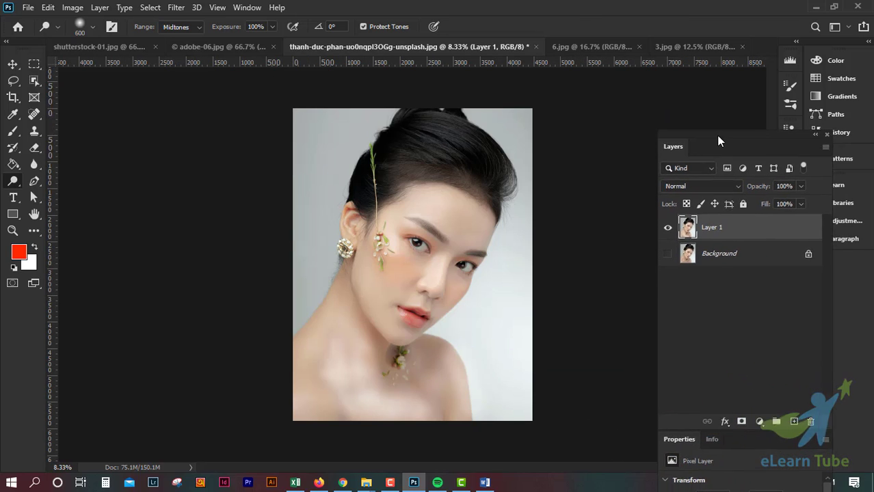
pyautogui.moveTo(776, 224); pyautogui.dragTo(798, 417)
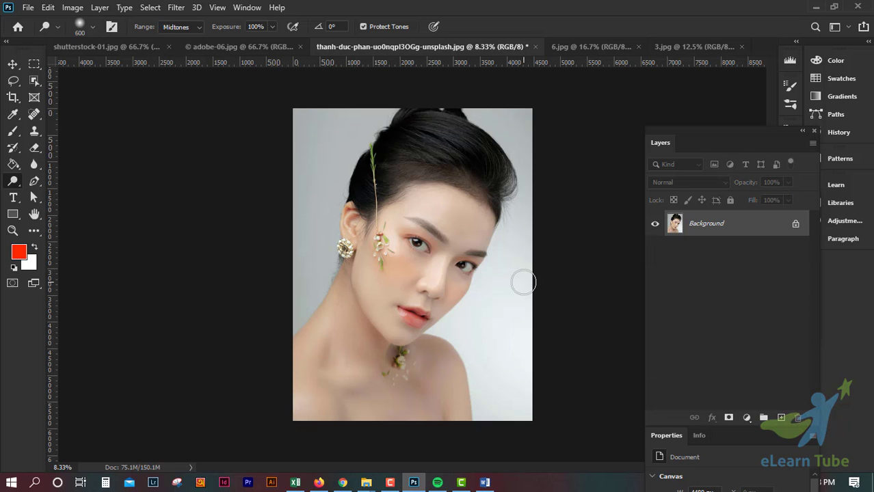
pyautogui.hotkey('ctrl', '+')
pyautogui.hotkey('ctrl', 'j')
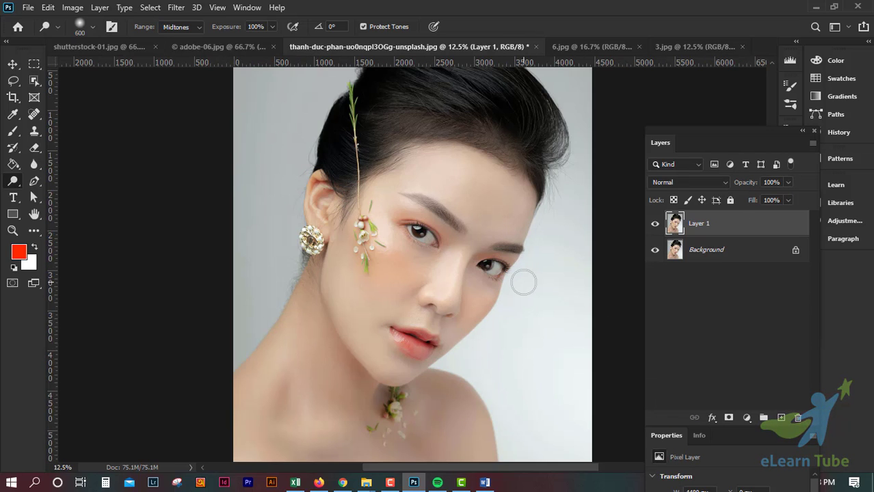
# Set the Dodge range to Highlights, test a cheek stroke, then undo it
pyautogui.click(187, 30)
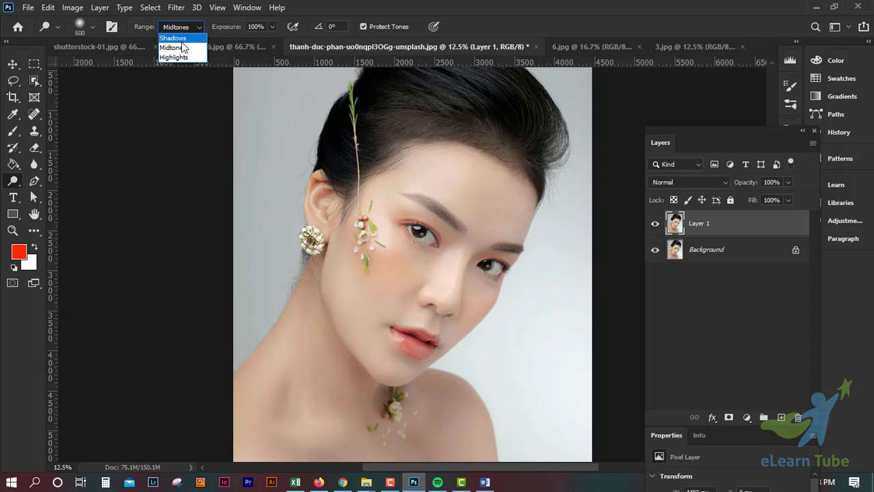
pyautogui.click(174, 57)
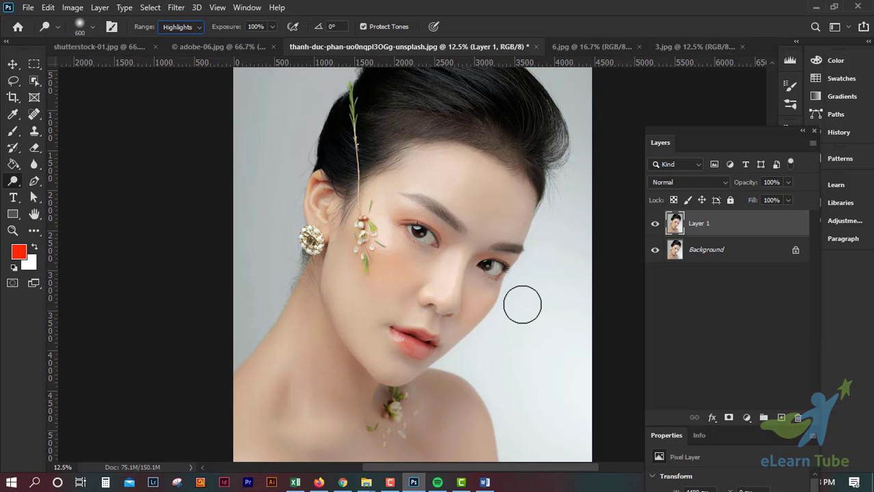
pyautogui.hotkey('ctrl', '+')
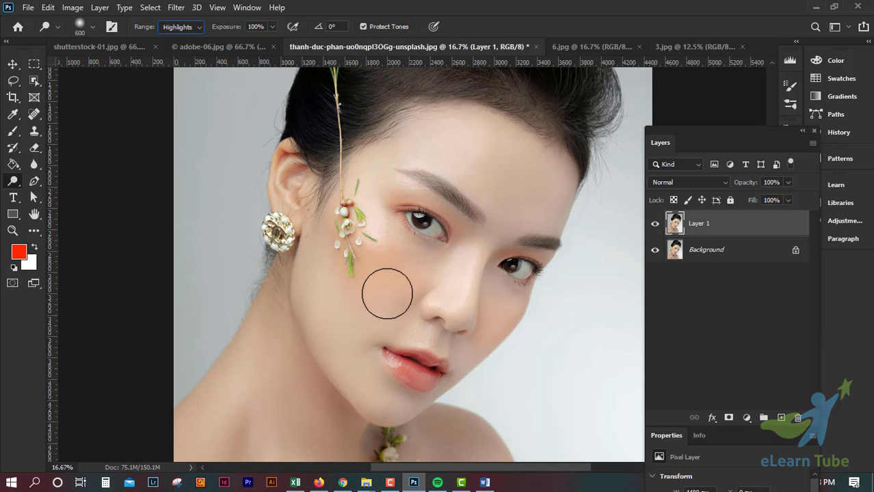
pyautogui.hotkey('ctrl', '+')
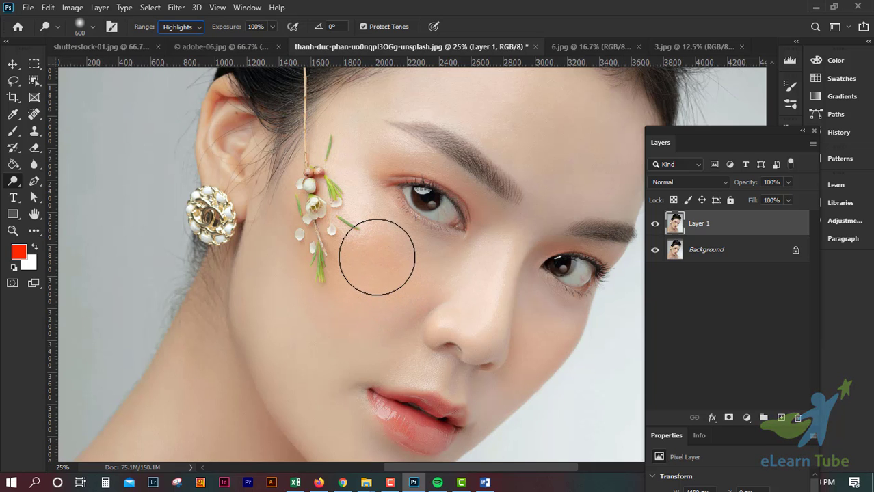
pyautogui.moveTo(376, 257); pyautogui.dragTo(397, 280)
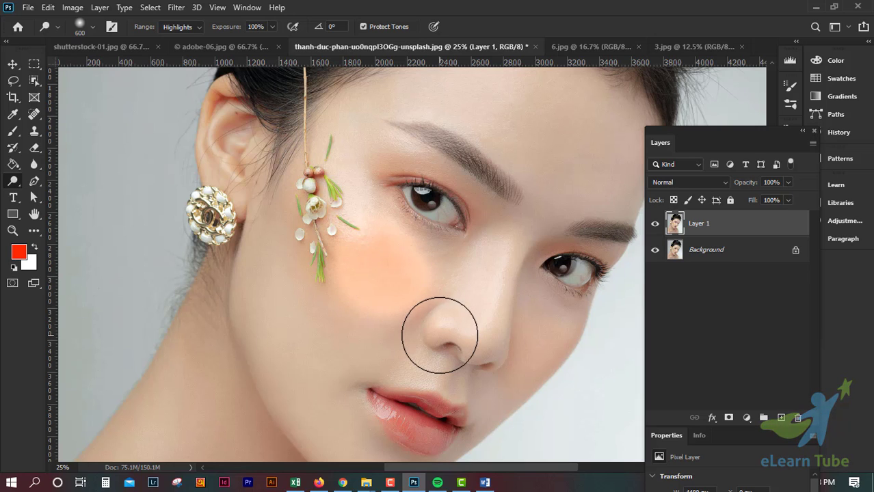
pyautogui.hotkey('ctrl', 'z')
# Dodge the cheek below the flower at 16% exposure and toggle Layer 1 to compare
pyautogui.click(273, 26)
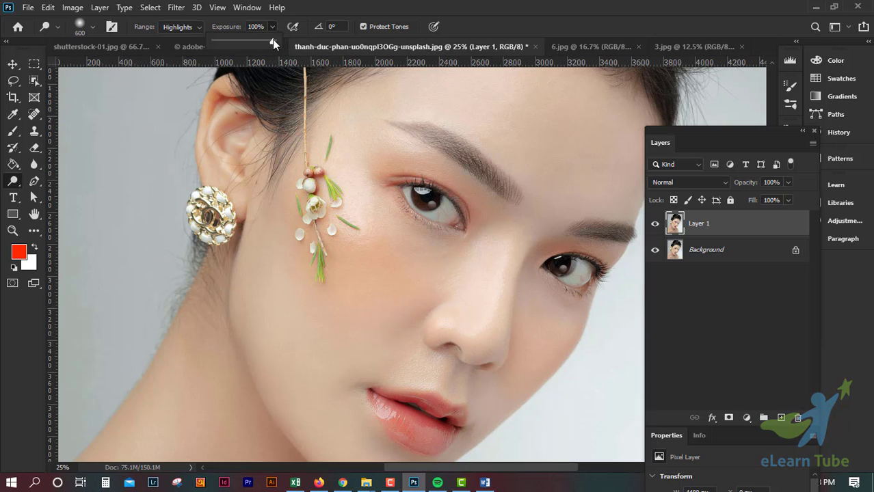
pyautogui.moveTo(225, 46); pyautogui.dragTo(219, 46)
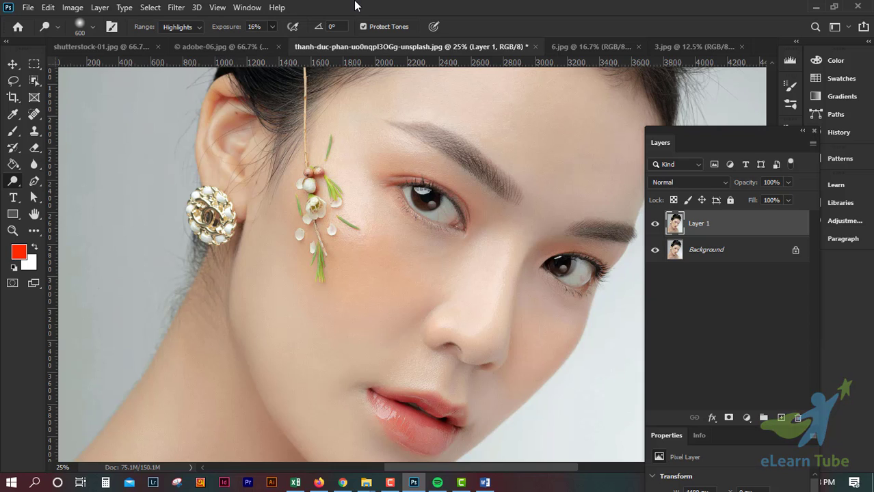
pyautogui.moveTo(392, 281)
pyautogui.mouseDown()
pyautogui.moveTo(382, 269)
pyautogui.moveTo(404, 289)
pyautogui.moveTo(340, 263)
pyautogui.moveTo(361, 230)
pyautogui.moveTo(322, 230)
pyautogui.moveTo(318, 247)
pyautogui.moveTo(386, 289)
pyautogui.moveTo(363, 302)
pyautogui.moveTo(404, 286)
pyautogui.mouseUp()
pyautogui.hotkey('ctrl', '-')
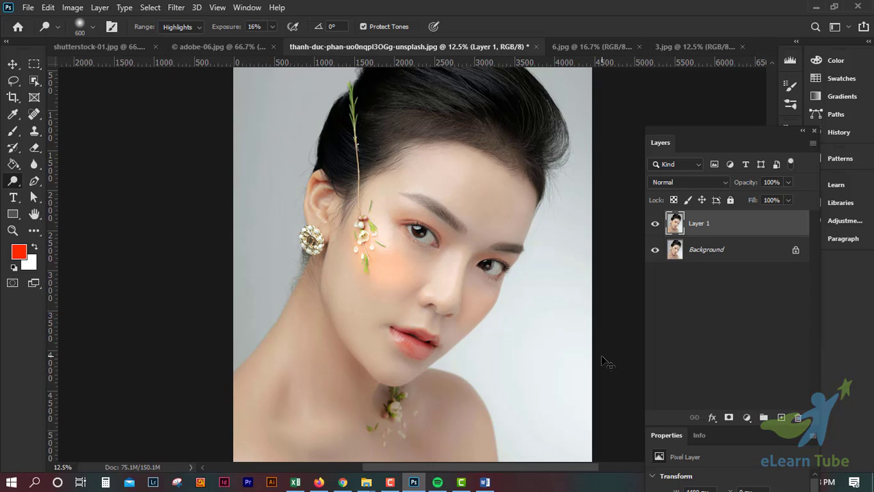
pyautogui.click(655, 224)
pyautogui.click(655, 224)
pyautogui.hotkey('ctrl', '+')
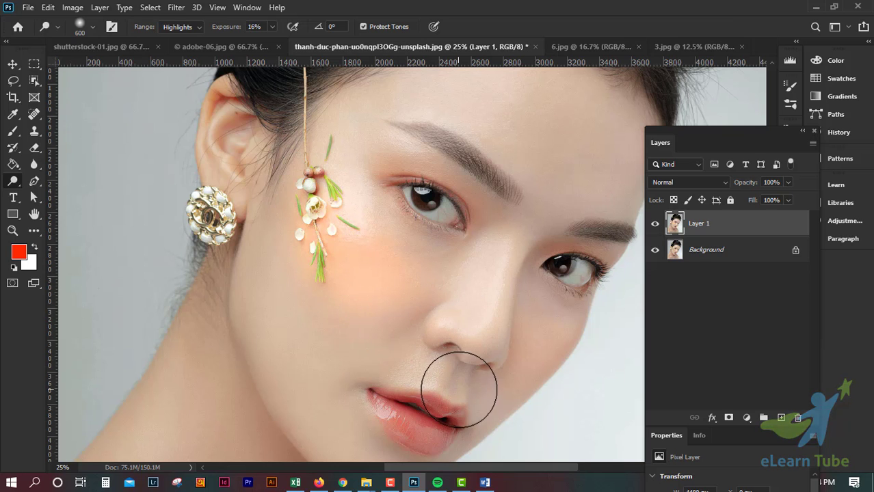
# Dodge the lips on Layer 1, undoing and redoing the stroke to compare
pyautogui.moveTo(458, 390); pyautogui.dragTo(429, 316)
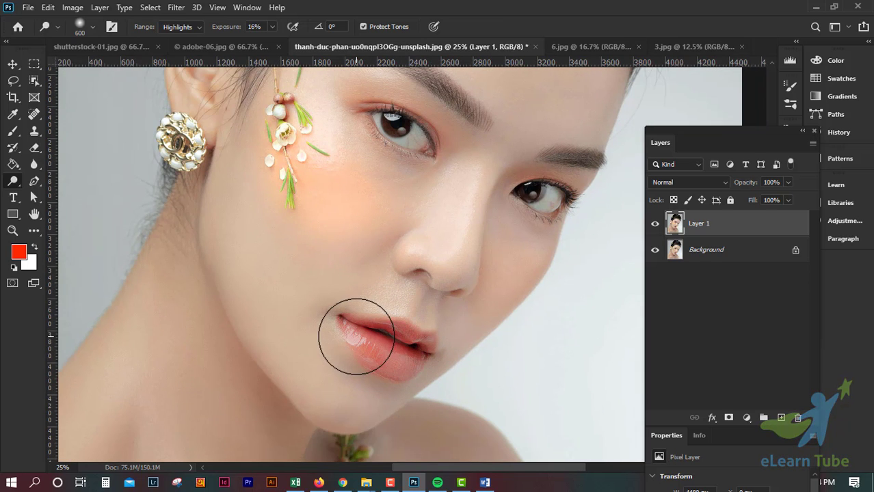
pyautogui.moveTo(355, 336)
pyautogui.mouseDown()
pyautogui.moveTo(361, 332)
pyautogui.moveTo(376, 355)
pyautogui.moveTo(371, 361)
pyautogui.moveTo(413, 360)
pyautogui.moveTo(365, 353)
pyautogui.moveTo(374, 347)
pyautogui.moveTo(411, 355)
pyautogui.mouseUp()
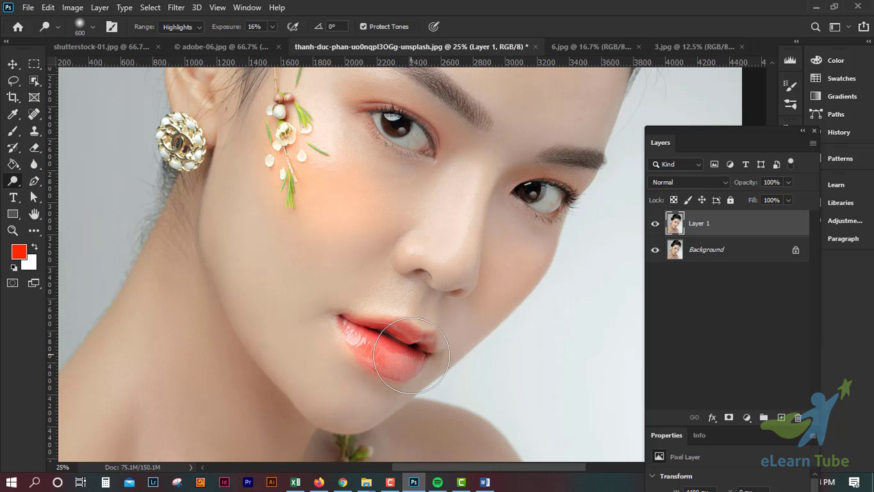
pyautogui.hotkey('ctrl', 'z')
pyautogui.hotkey('ctrl', 'shift', 'z')
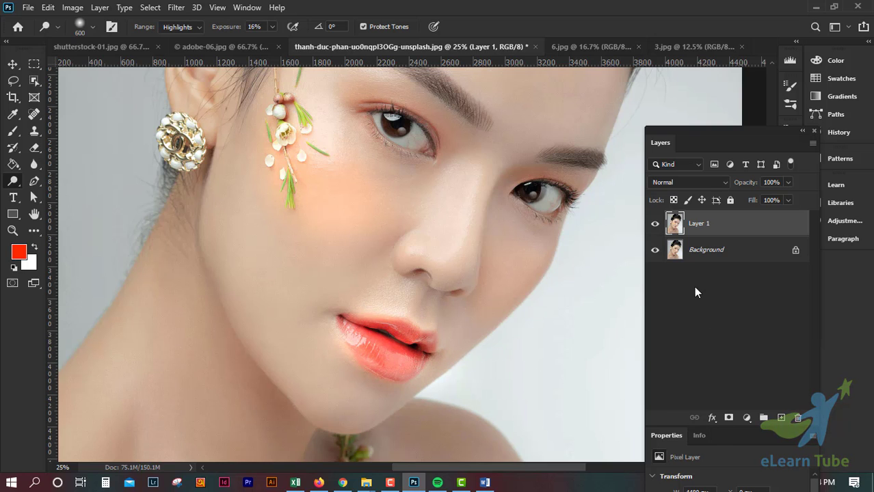
# Toggle the Background and Layer 1 visibility to compare before and after
pyautogui.click(655, 251)
pyautogui.click(655, 250)
pyautogui.click(655, 224)
pyautogui.hotkey('ctrl', '-')
pyautogui.hotkey('ctrl', '-')
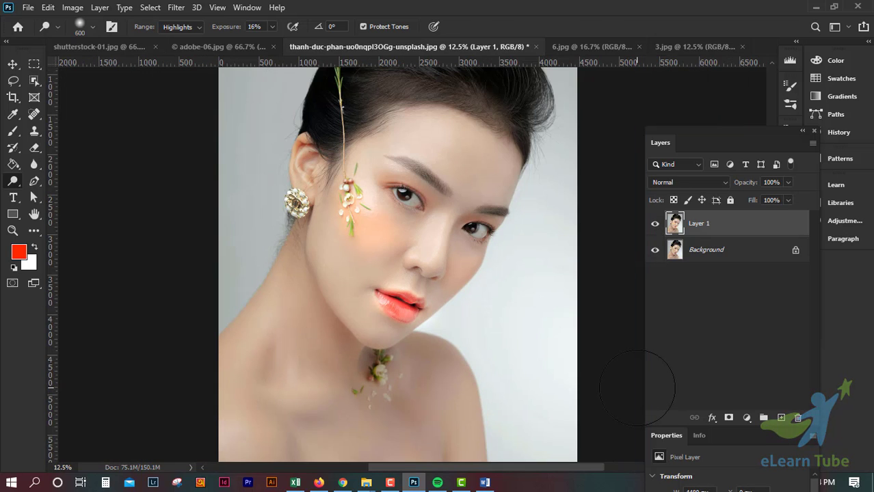
pyautogui.click(655, 224)
# Brighten the lips and the chin left of them, undoing the last lip pass
pyautogui.hotkey('ctrl', '+')
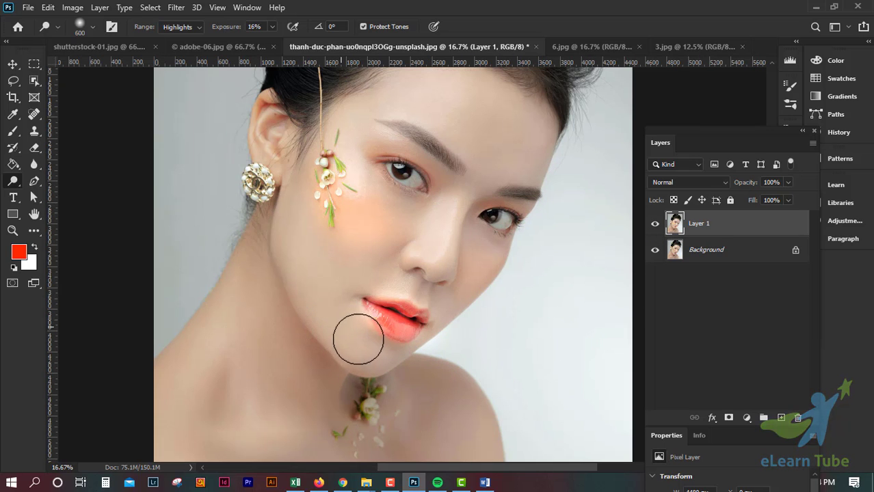
pyautogui.moveTo(385, 311); pyautogui.dragTo(439, 312)
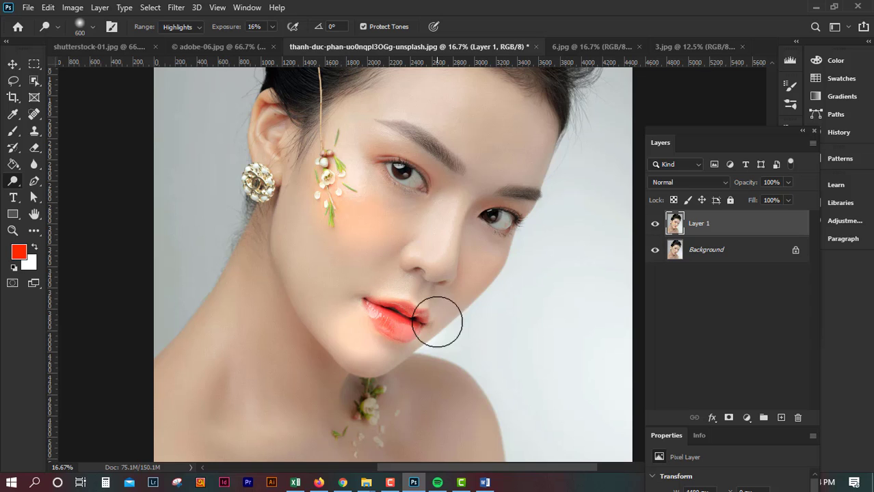
pyautogui.moveTo(350, 297); pyautogui.dragTo(335, 313)
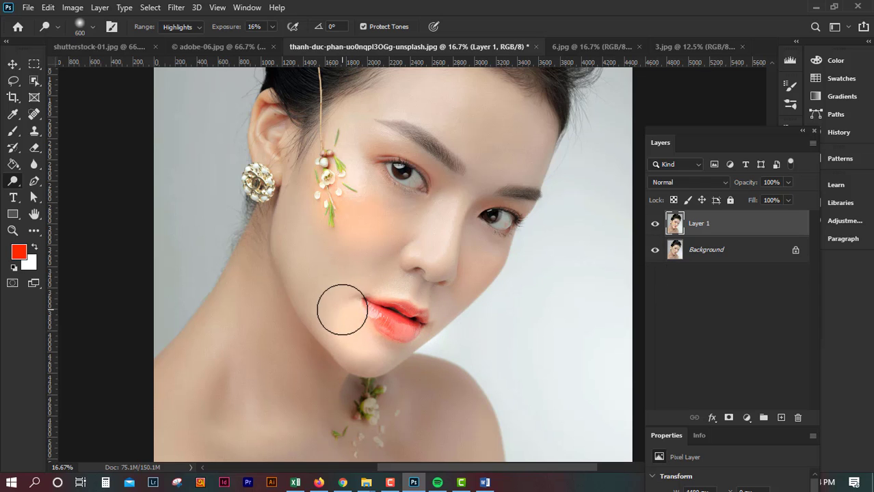
pyautogui.moveTo(445, 326)
pyautogui.mouseDown()
pyautogui.moveTo(402, 351)
pyautogui.moveTo(373, 277)
pyautogui.moveTo(306, 240)
pyautogui.moveTo(311, 303)
pyautogui.moveTo(327, 346)
pyautogui.moveTo(370, 361)
pyautogui.moveTo(400, 357)
pyautogui.mouseUp()
pyautogui.hotkey('ctrl', 'z')
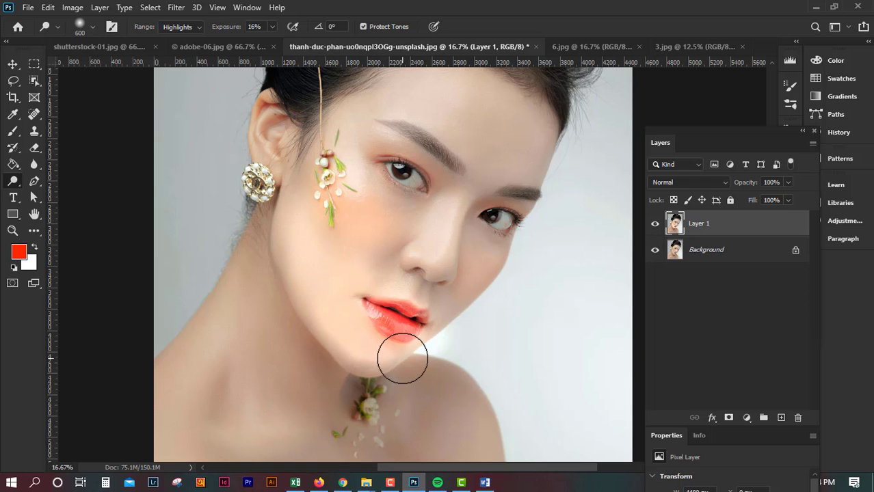
pyautogui.hotkey('ctrl', '-')
pyautogui.hotkey('ctrl', '-')
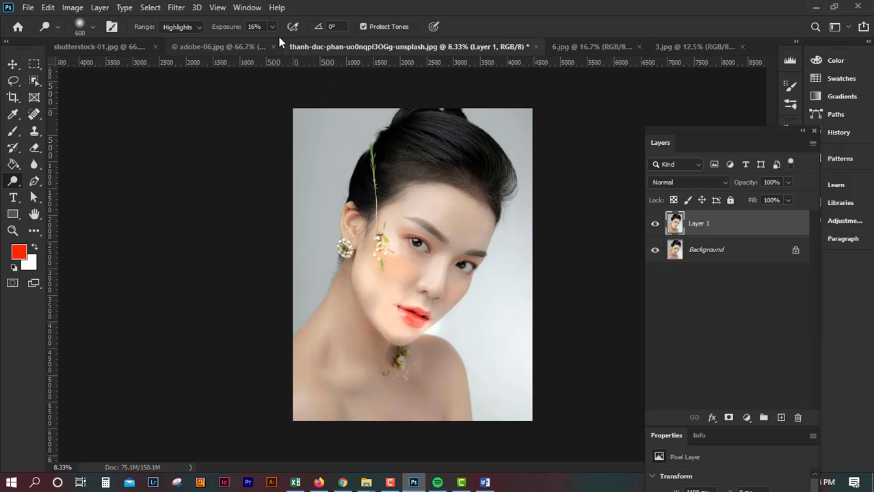
# Lower Dodge exposure to 6%, delete Layer 1, and set the range to Shadows
pyautogui.hotkey('ctrl', '+')
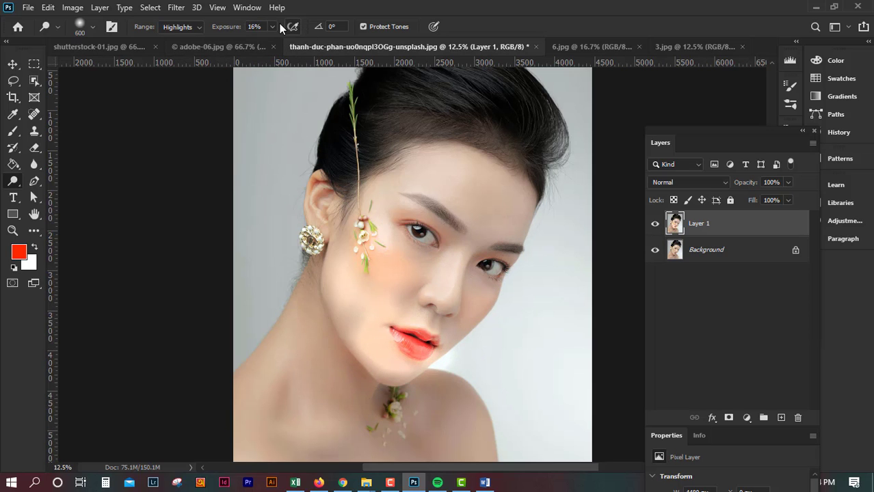
pyautogui.moveTo(271, 39); pyautogui.dragTo(266, 39)
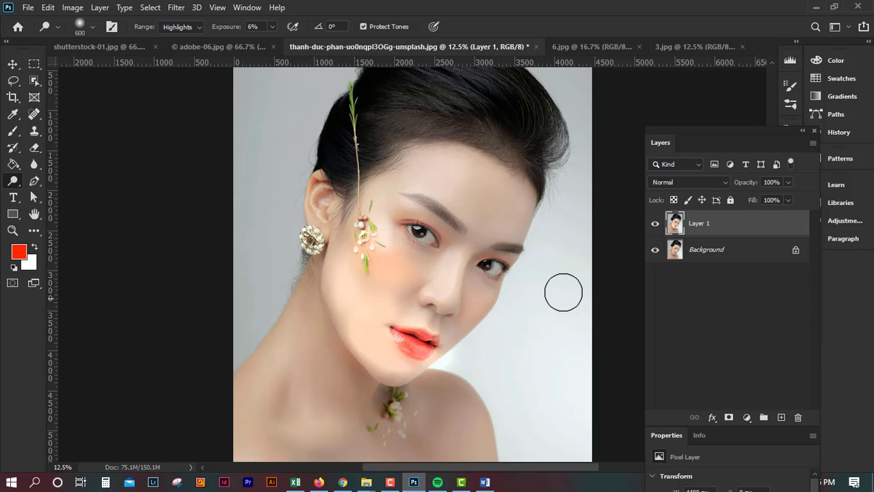
pyautogui.moveTo(739, 217); pyautogui.dragTo(797, 417)
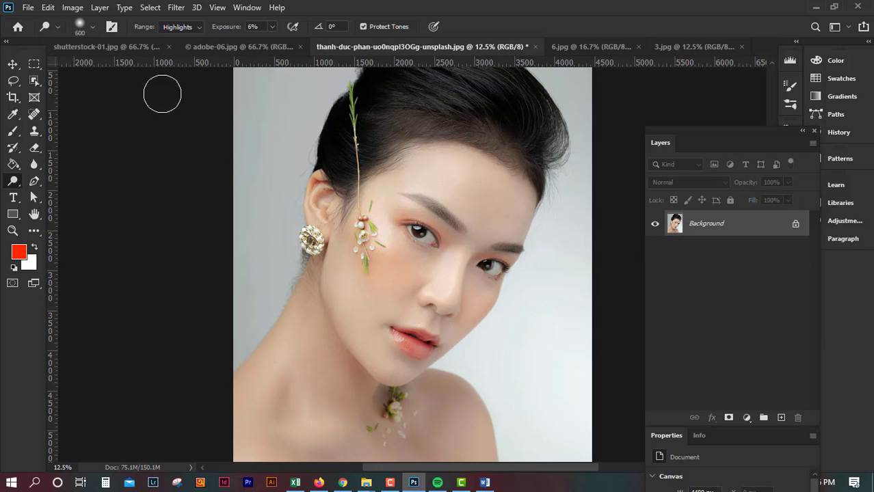
pyautogui.click(185, 30)
pyautogui.click(178, 38)
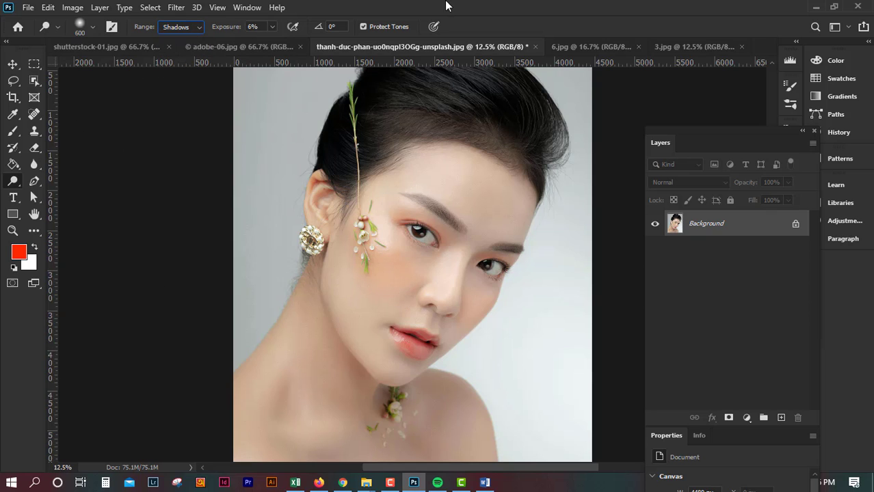
# Cycle through the open image tabs and settle on the shutterstock-01.jpg portrait
pyautogui.click(602, 45)
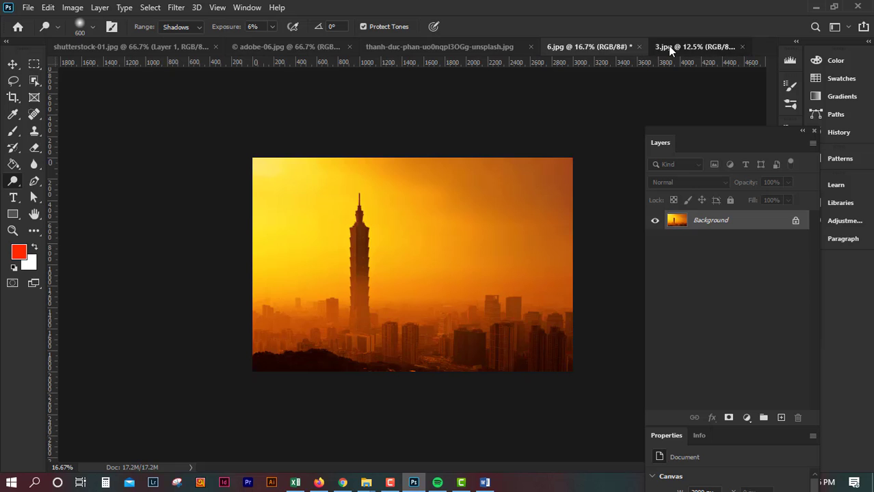
pyautogui.click(652, 48)
pyautogui.click(414, 48)
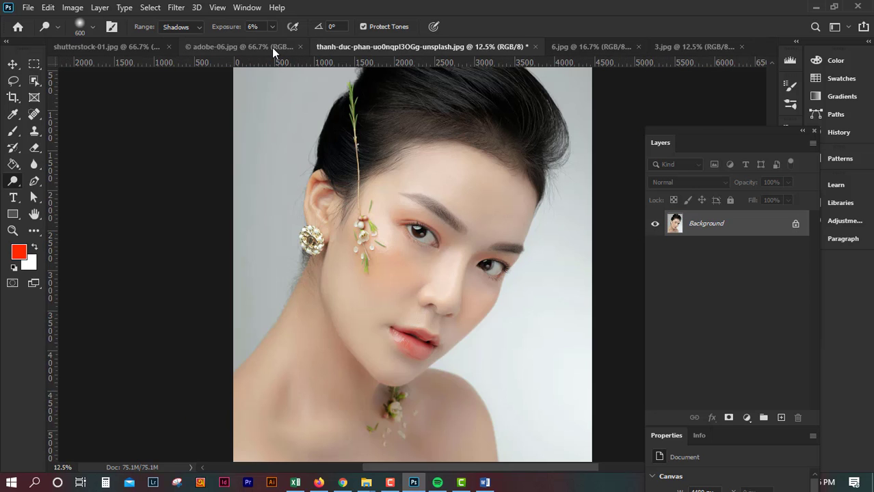
pyautogui.click(272, 47)
pyautogui.click(128, 48)
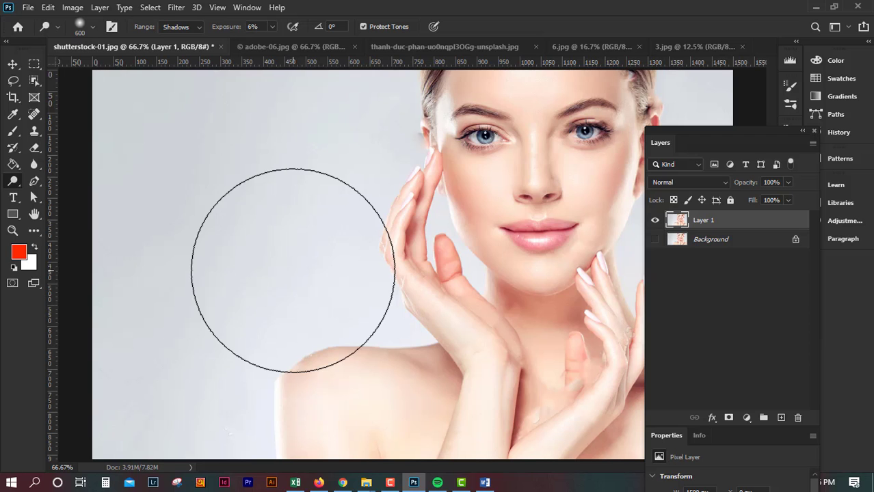
# Reframe the portrait, move the Layers panel aside, and shrink the Dodge brush
pyautogui.press('space')
pyautogui.hotkey('ctrl', '-')
pyautogui.hotkey('ctrl', '-')
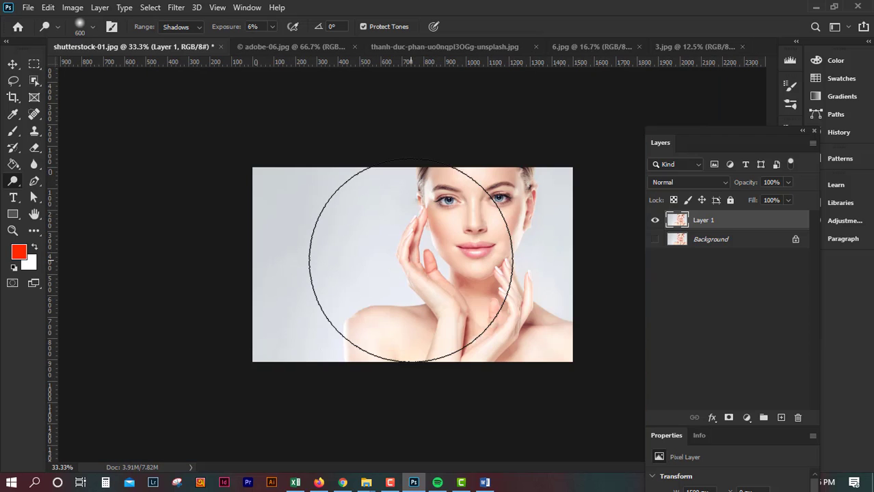
pyautogui.hotkey('ctrl', '+')
pyautogui.hotkey('ctrl', '+')
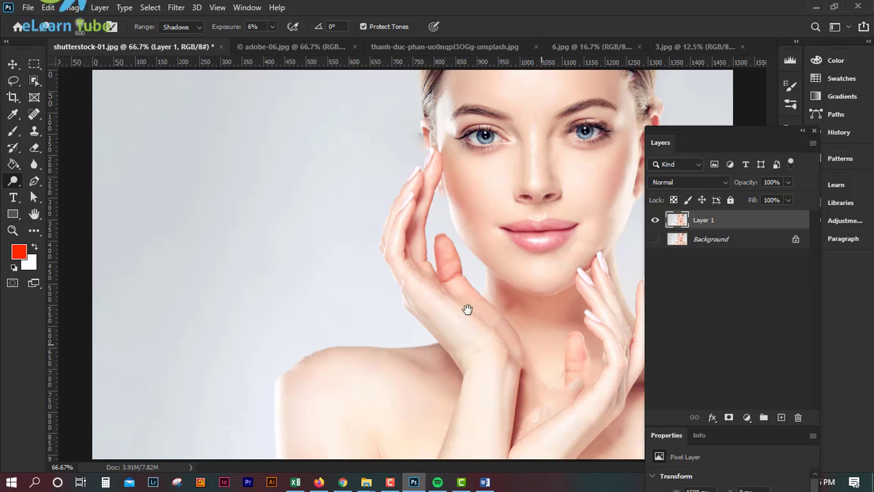
pyautogui.moveTo(712, 136); pyautogui.dragTo(807, 174)
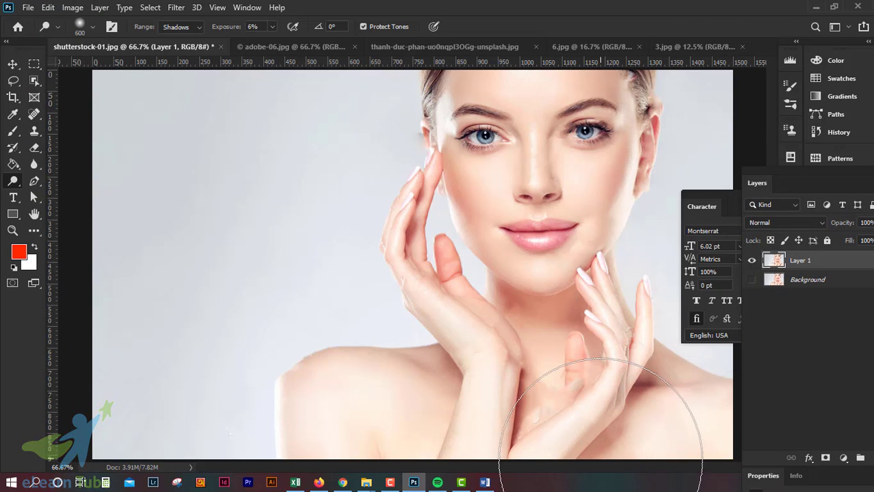
pyautogui.press('[')
pyautogui.press('[')
pyautogui.press('[')
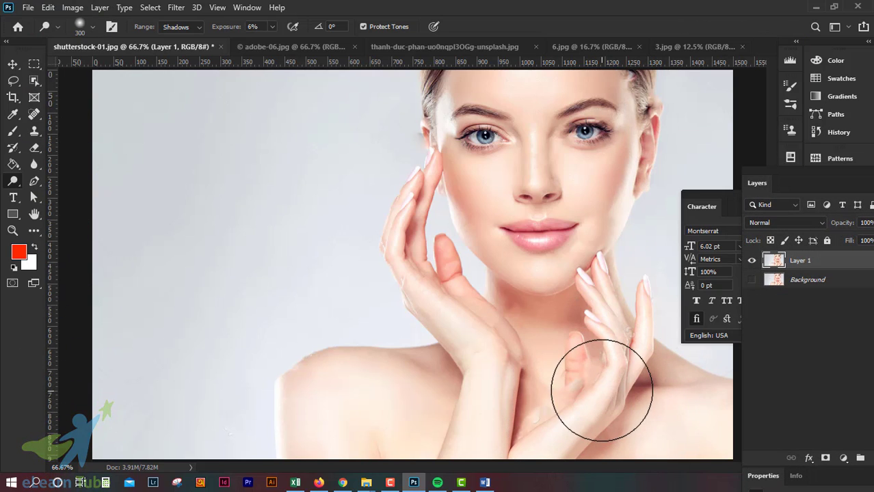
pyautogui.press('[')
pyautogui.press('[')
# Dodge the shadowed neck crease by the wrist, then shrink the brush to 90
pyautogui.hotkey('ctrl', '+')
pyautogui.hotkey('ctrl', '+')
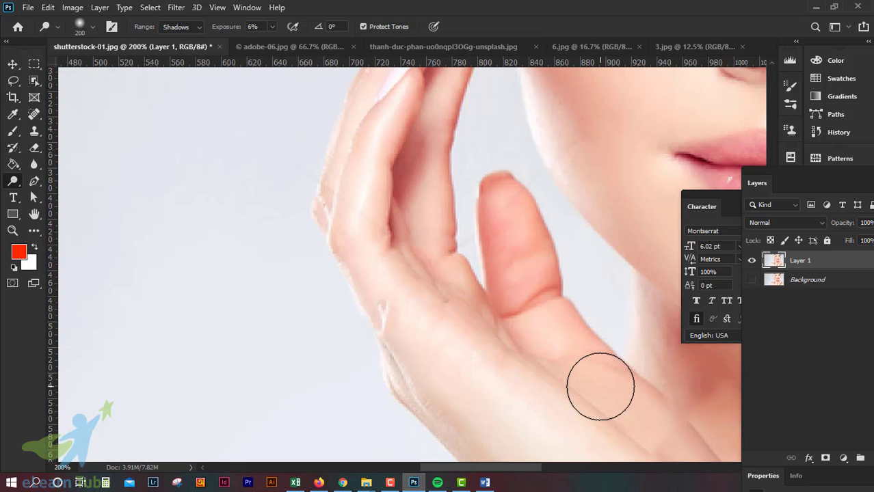
pyautogui.moveTo(600, 386)
pyautogui.mouseDown()
pyautogui.moveTo(447, 259)
pyautogui.moveTo(483, 404)
pyautogui.moveTo(480, 344)
pyautogui.mouseUp()
pyautogui.moveTo(448, 253)
pyautogui.mouseDown()
pyautogui.moveTo(410, 309)
pyautogui.moveTo(509, 172)
pyautogui.moveTo(466, 263)
pyautogui.moveTo(345, 234)
pyautogui.moveTo(441, 299)
pyautogui.mouseUp()
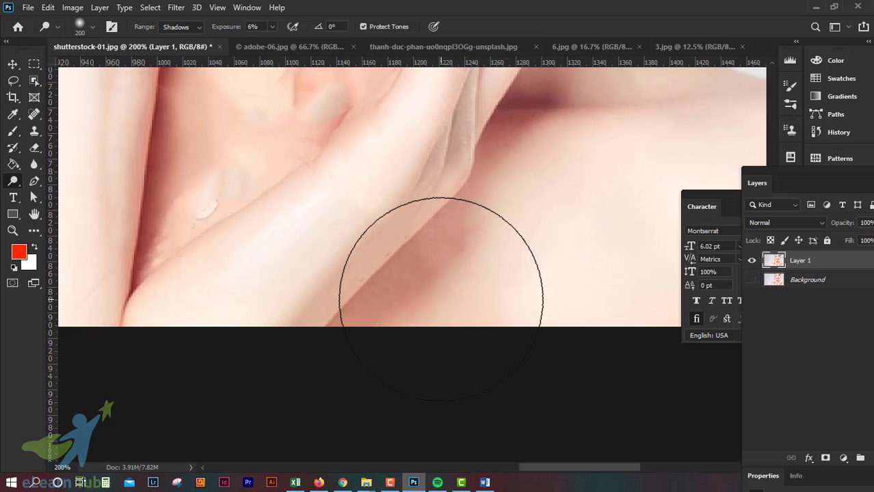
pyautogui.press('[')
pyautogui.press('[')
pyautogui.press('[')
pyautogui.press('[')
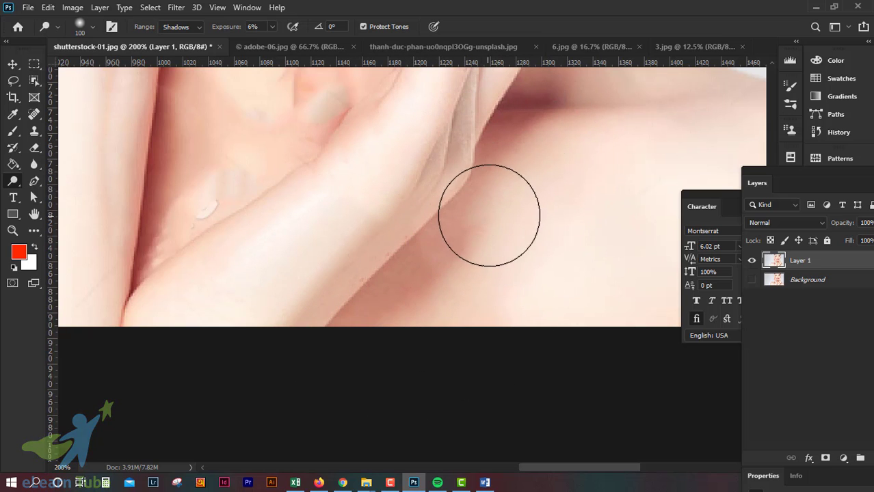
pyautogui.press('[')
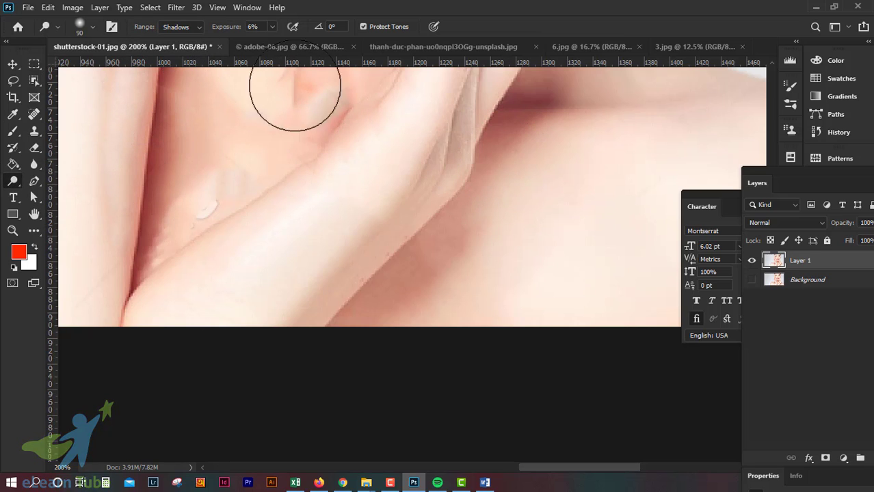
# Raise Dodge exposure to 13% and brighten the finger crease shadow
pyautogui.click(272, 26)
pyautogui.moveTo(274, 41); pyautogui.dragTo(276, 40)
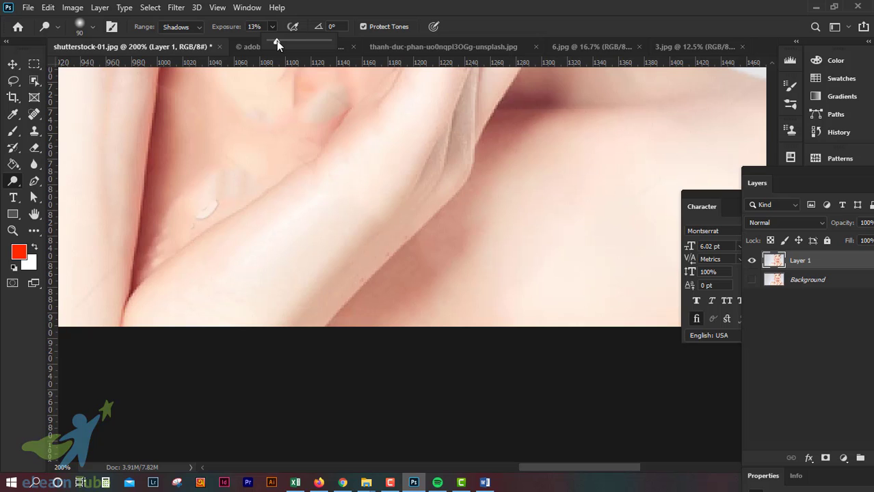
pyautogui.moveTo(505, 172)
pyautogui.mouseDown()
pyautogui.moveTo(443, 250)
pyautogui.moveTo(374, 290)
pyautogui.moveTo(416, 267)
pyautogui.moveTo(411, 297)
pyautogui.moveTo(397, 283)
pyautogui.moveTo(513, 156)
pyautogui.moveTo(505, 185)
pyautogui.moveTo(537, 131)
pyautogui.moveTo(513, 193)
pyautogui.moveTo(449, 265)
pyautogui.mouseUp()
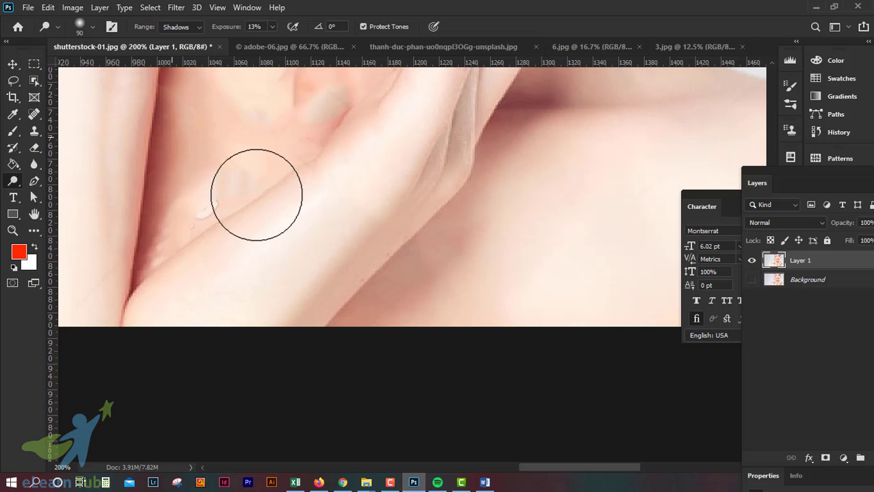
pyautogui.hotkey('ctrl', '-')
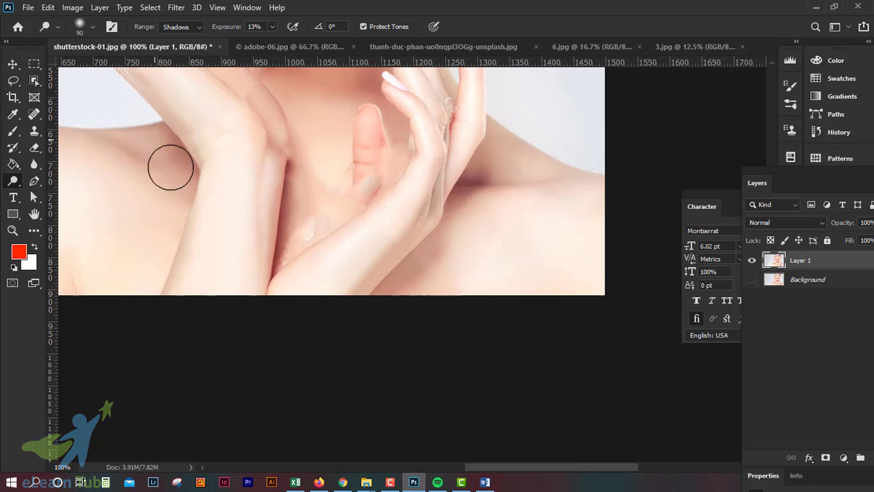
# Raise exposure to 30% and dodge the finger crease again
pyautogui.click(272, 27)
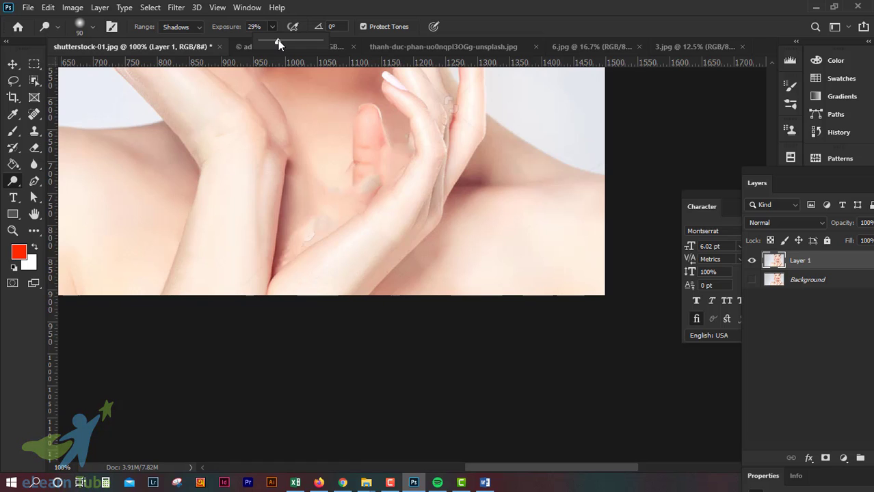
pyautogui.moveTo(278, 39); pyautogui.dragTo(279, 40)
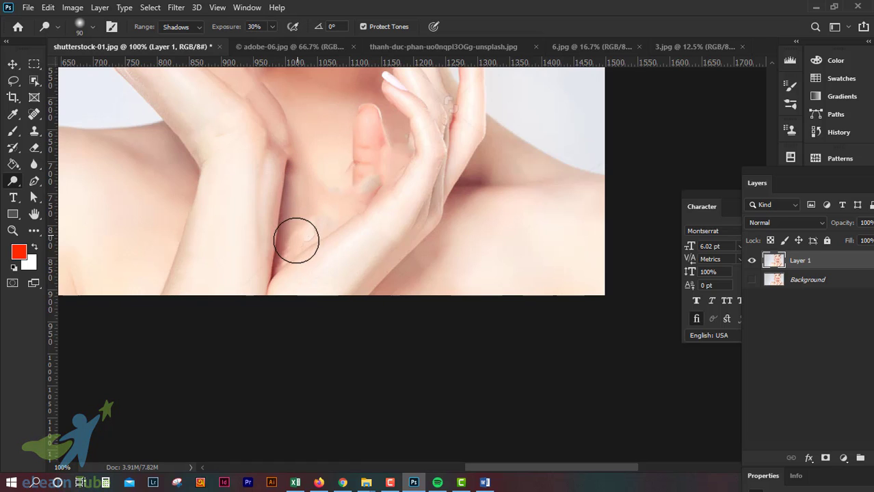
pyautogui.moveTo(288, 235)
pyautogui.mouseDown()
pyautogui.moveTo(300, 244)
pyautogui.moveTo(336, 199)
pyautogui.moveTo(295, 217)
pyautogui.moveTo(293, 242)
pyautogui.mouseUp()
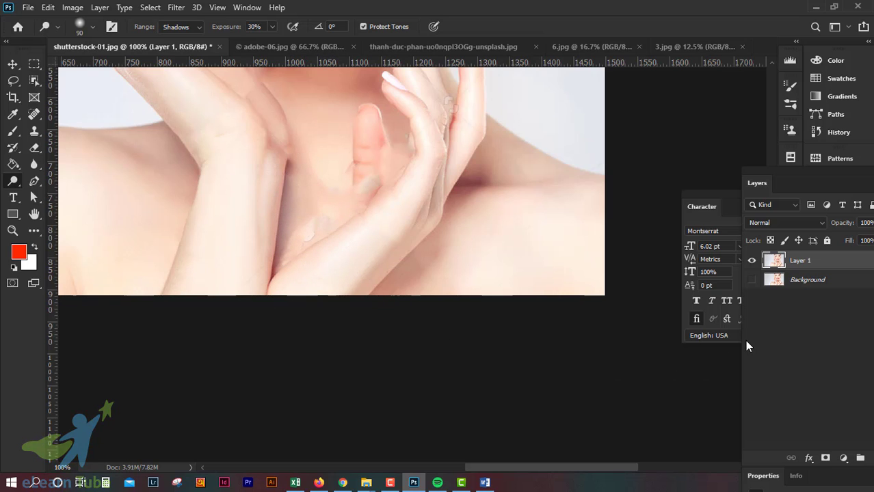
pyautogui.hotkey('ctrl', '-')
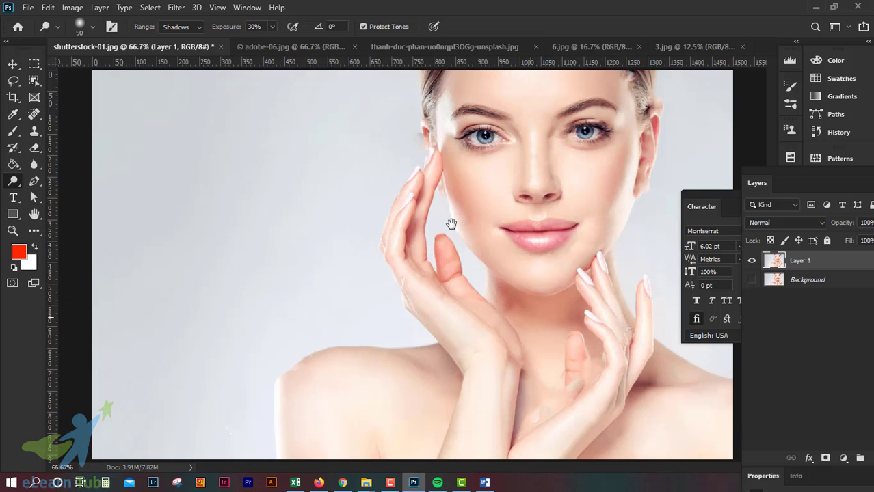
# Toggle Layer 1 off and on to compare with the original photo
pyautogui.click(752, 261)
pyautogui.click(752, 260)
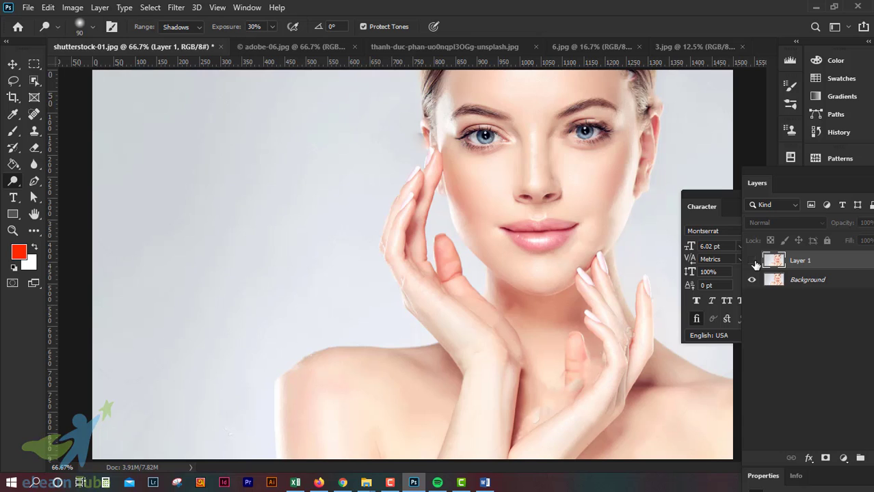
pyautogui.click(752, 261)
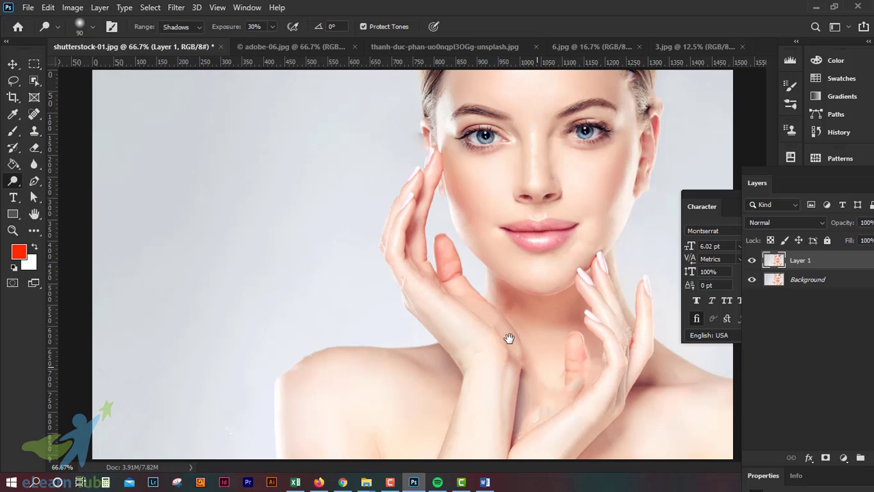
pyautogui.hotkey('ctrl', '-')
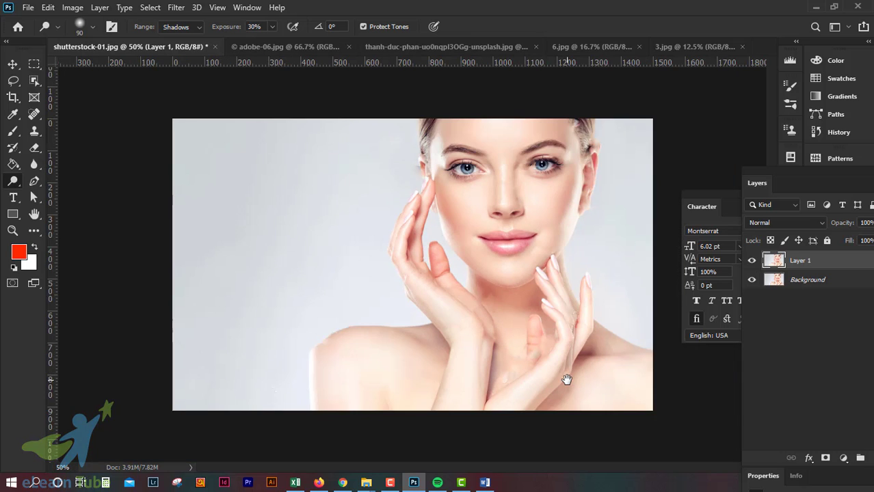
pyautogui.hotkey('ctrl', '+')
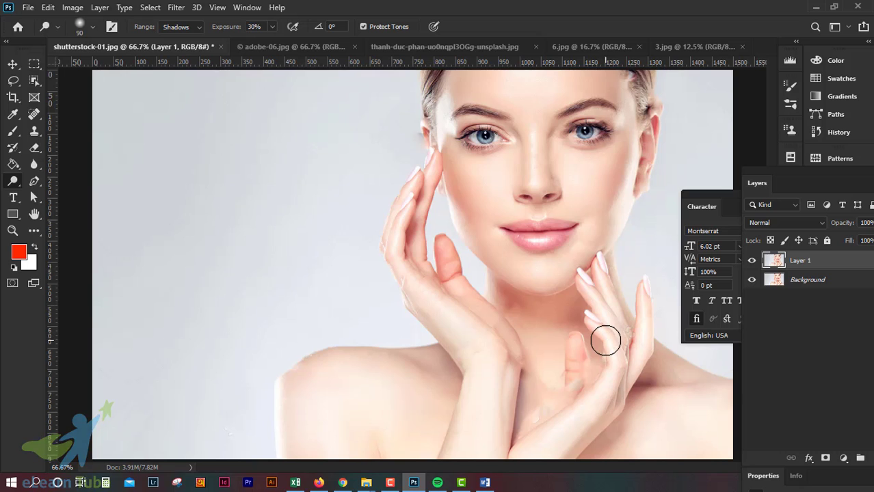
pyautogui.hotkey('ctrl', '-')
pyautogui.hotkey('ctrl', '-')
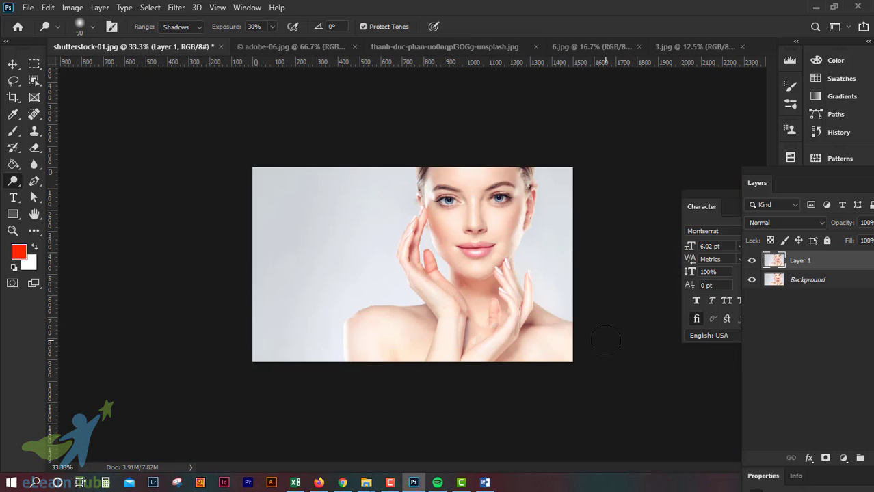
pyautogui.hotkey('ctrl', '+')
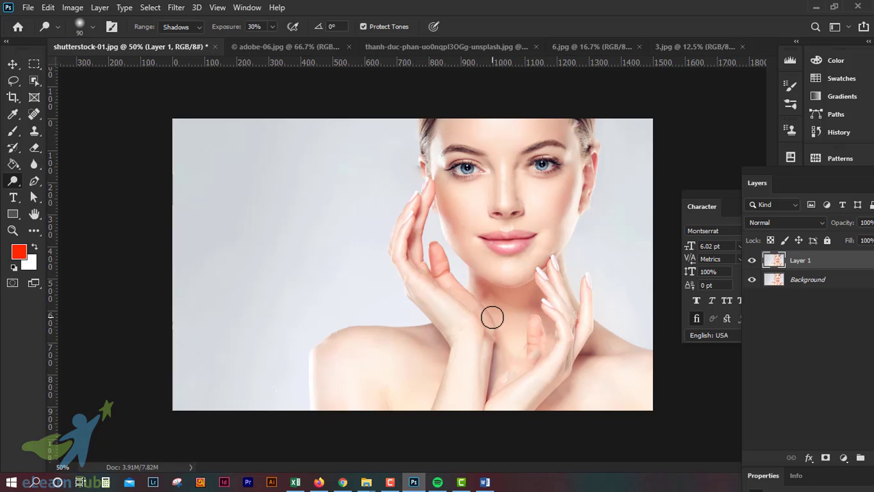
# Dodge the shadows across the left hand's fingers at 30% exposure
pyautogui.hotkey('ctrl', '1')
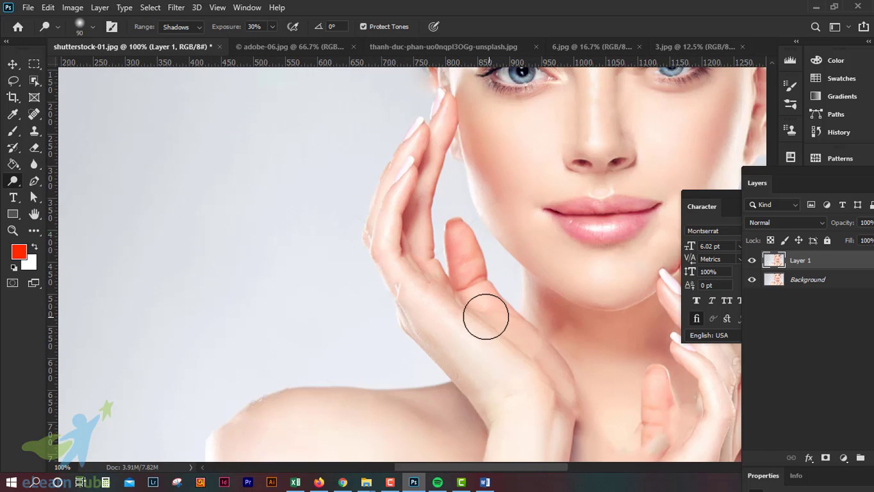
pyautogui.moveTo(483, 313); pyautogui.dragTo(363, 360)
pyautogui.moveTo(322, 268)
pyautogui.mouseDown()
pyautogui.moveTo(308, 277)
pyautogui.moveTo(312, 262)
pyautogui.moveTo(304, 302)
pyautogui.moveTo(326, 259)
pyautogui.moveTo(304, 303)
pyautogui.moveTo(316, 240)
pyautogui.mouseUp()
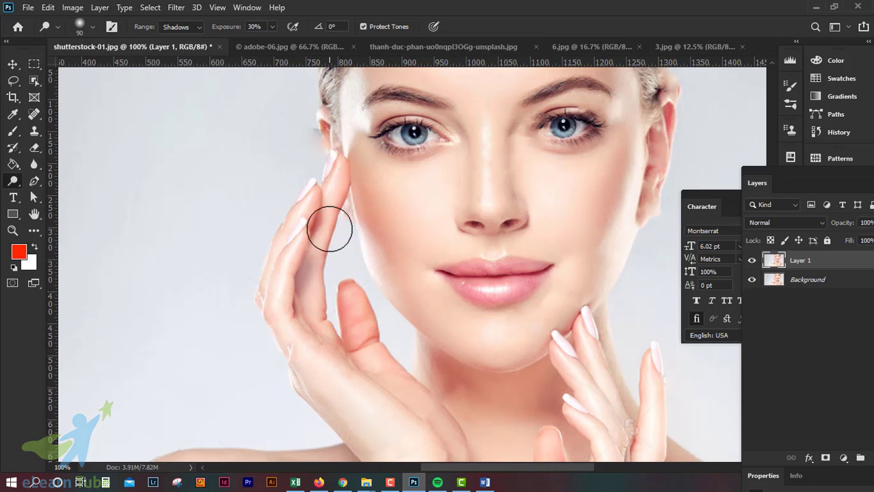
pyautogui.hotkey('ctrl', '-')
pyautogui.hotkey('ctrl', '-')
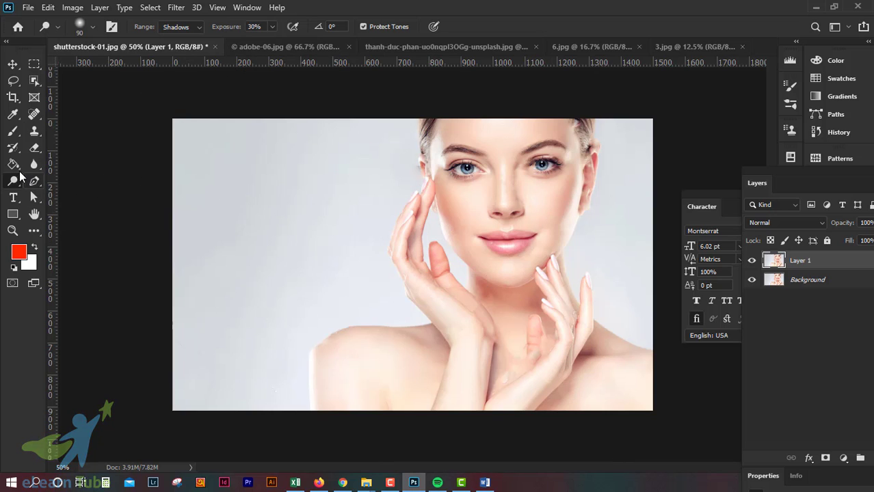
# Switch from the Dodge tool to the Burn tool
pyautogui.rightClick(14, 183)
pyautogui.click(58, 178)
pyautogui.click(181, 26)
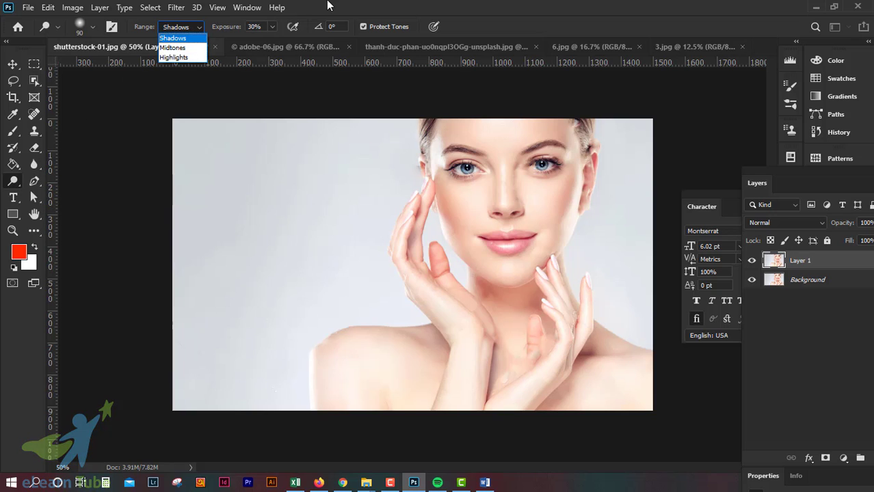
pyautogui.rightClick(17, 180)
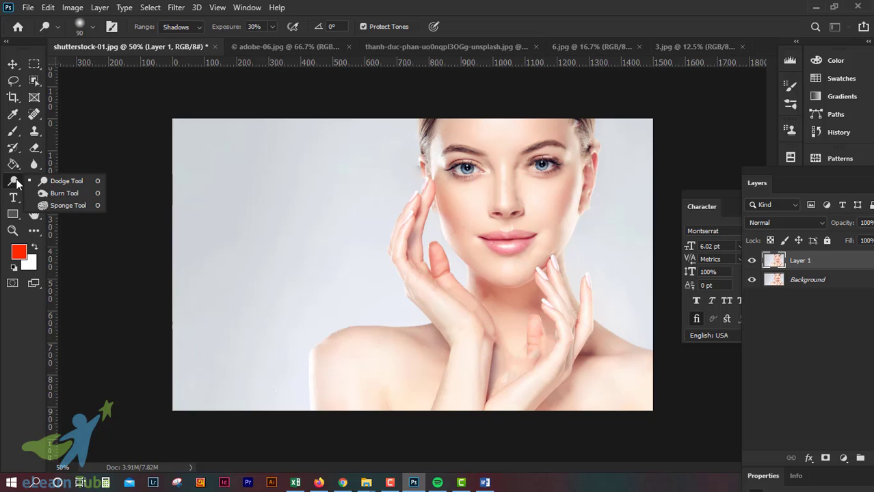
pyautogui.click(64, 194)
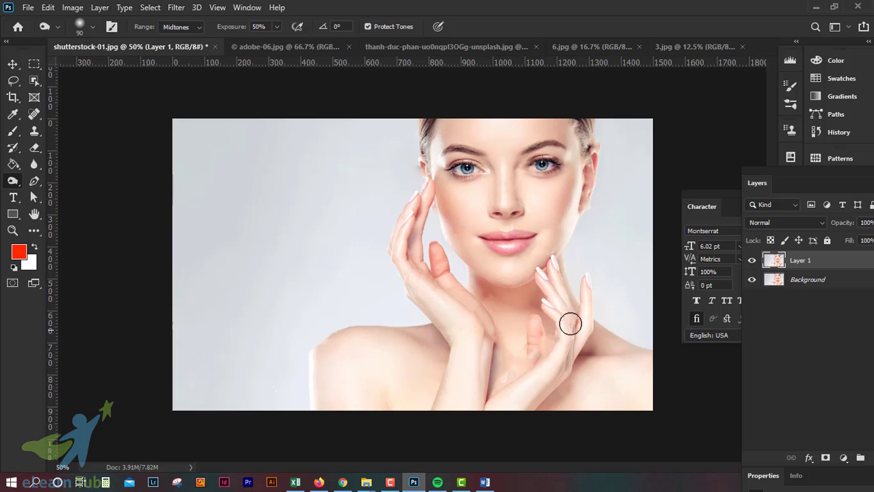
# Delete Layer 1 and its copy, then duplicate the Background as a fresh Layer 1
pyautogui.moveTo(823, 260); pyautogui.dragTo(868, 458)
pyautogui.moveTo(797, 176); pyautogui.dragTo(743, 172)
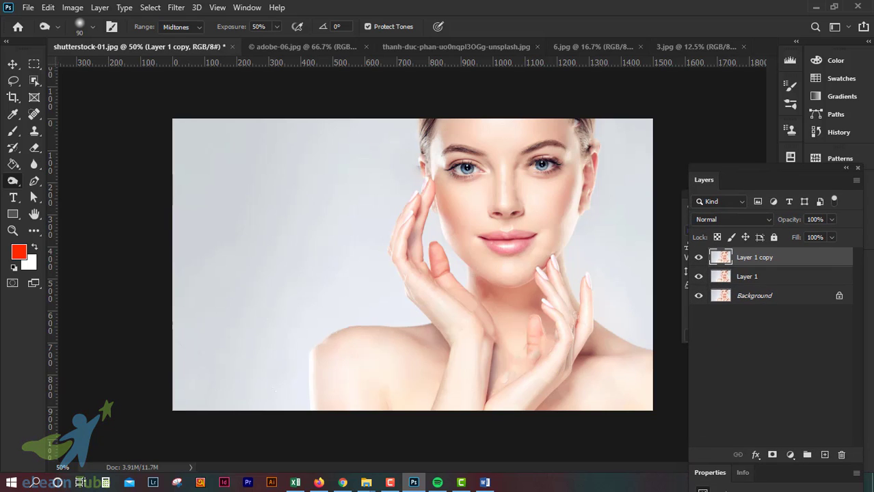
pyautogui.moveTo(782, 259)
pyautogui.mouseDown()
pyautogui.moveTo(841, 455)
pyautogui.moveTo(836, 415)
pyautogui.moveTo(841, 455)
pyautogui.mouseUp()
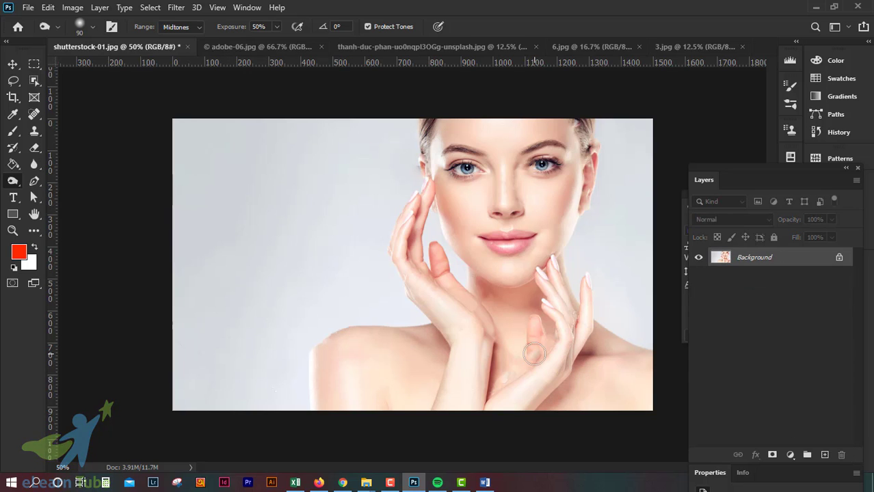
pyautogui.hotkey('ctrl', 'j')
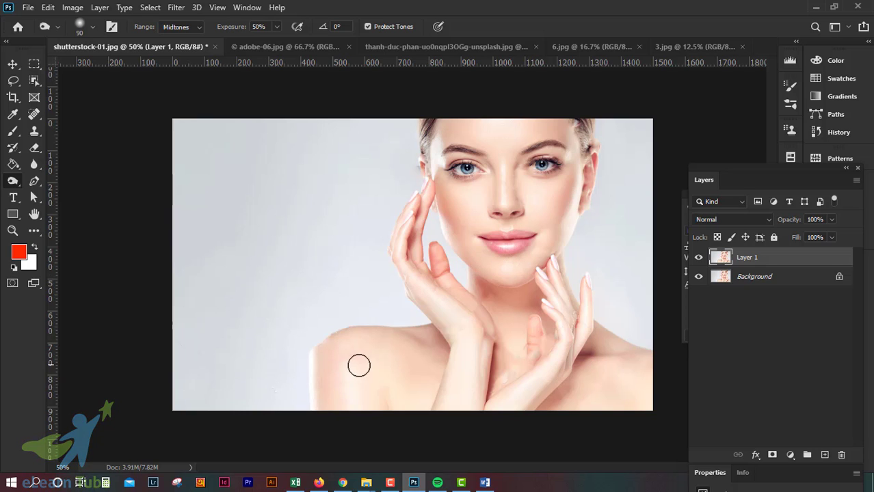
# Burn contour shading onto both cheeks with a 100 px brush
pyautogui.scroll(1, 421, 357)
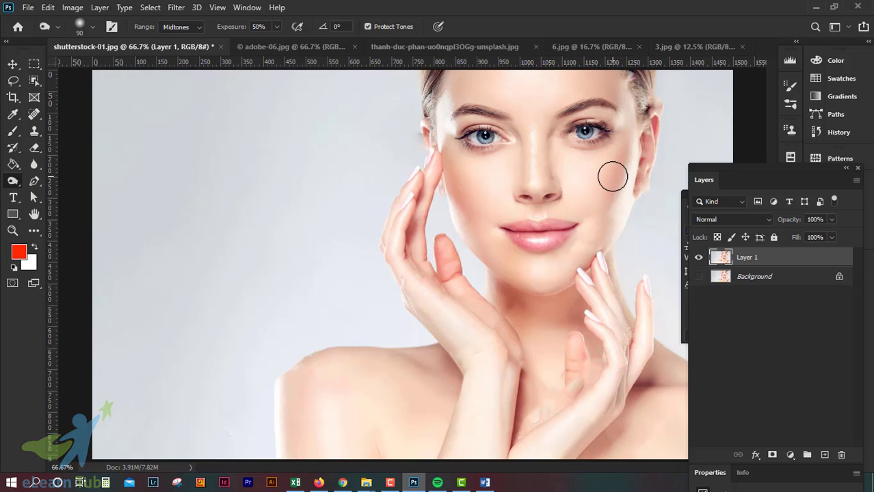
pyautogui.press(']')
pyautogui.press(']')
pyautogui.press(']')
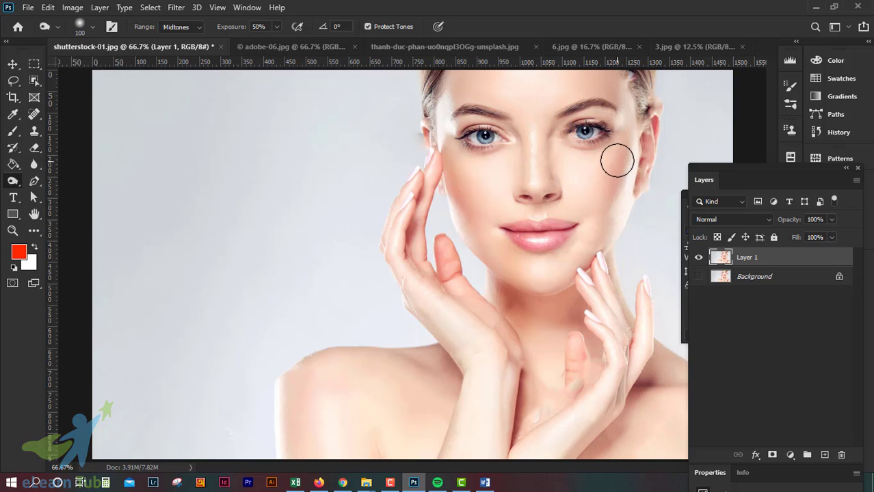
pyautogui.press('[')
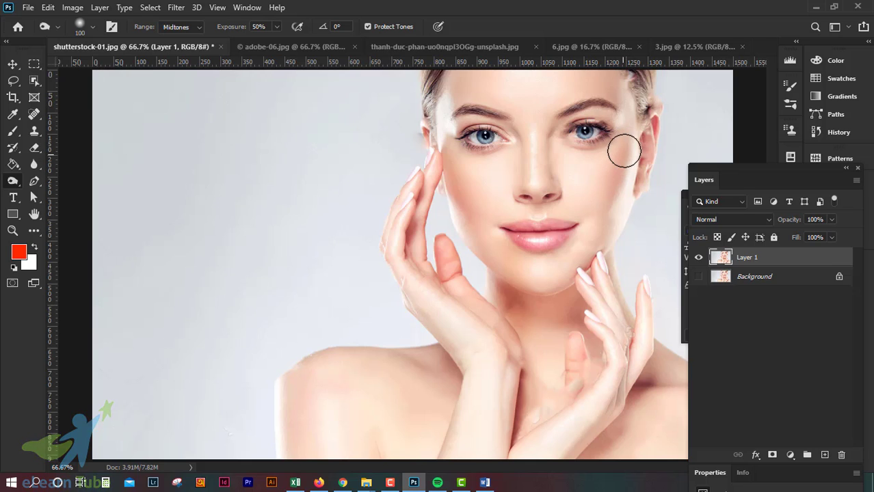
pyautogui.moveTo(611, 178)
pyautogui.mouseDown()
pyautogui.moveTo(605, 185)
pyautogui.moveTo(620, 149)
pyautogui.moveTo(627, 154)
pyautogui.moveTo(601, 217)
pyautogui.mouseUp()
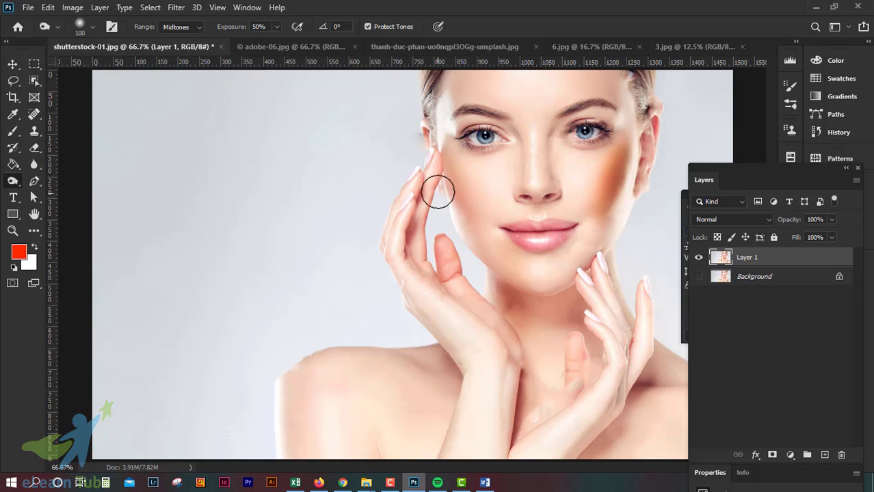
pyautogui.moveTo(434, 190)
pyautogui.mouseDown()
pyautogui.moveTo(453, 176)
pyautogui.moveTo(484, 220)
pyautogui.moveTo(472, 220)
pyautogui.moveTo(487, 221)
pyautogui.mouseUp()
pyautogui.moveTo(645, 179)
pyautogui.mouseDown()
pyautogui.moveTo(620, 176)
pyautogui.moveTo(632, 157)
pyautogui.moveTo(607, 200)
pyautogui.mouseUp()
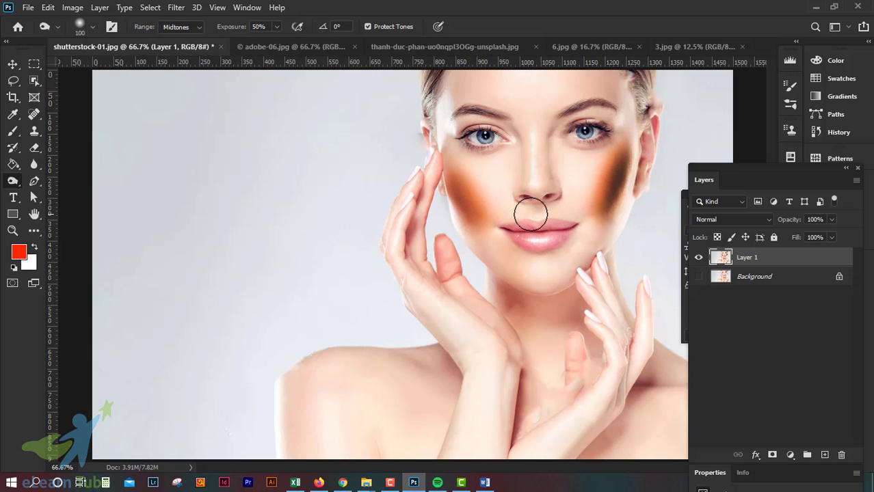
pyautogui.moveTo(464, 189)
pyautogui.mouseDown()
pyautogui.moveTo(450, 196)
pyautogui.moveTo(482, 217)
pyautogui.mouseUp()
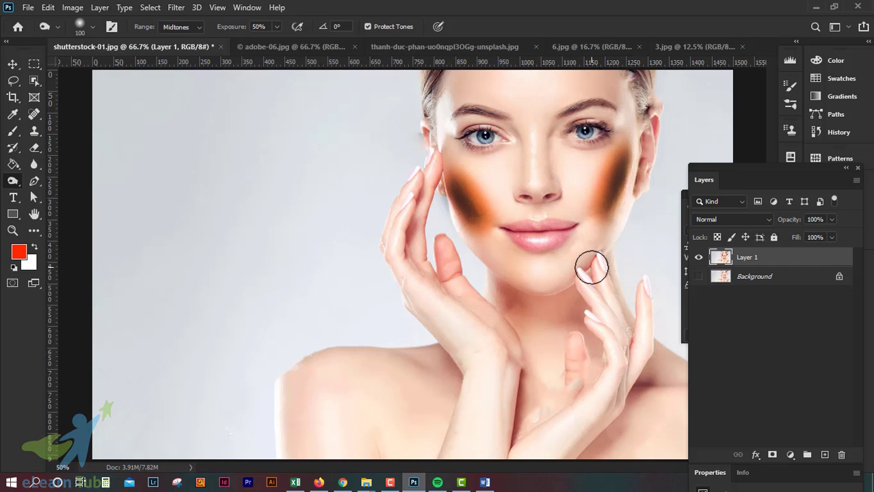
# Burn along the forehead hairline with a 200 px brush, then delete Layer 1
pyautogui.hotkey('ctrl', '-')
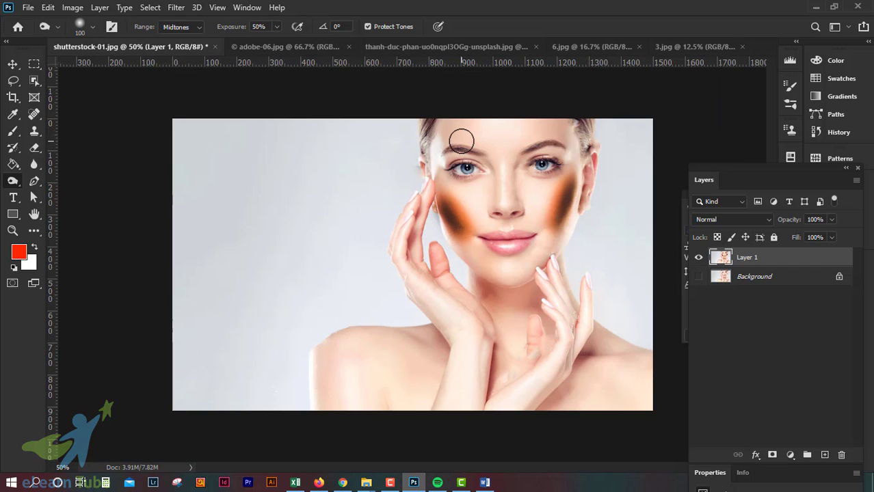
pyautogui.press(']')
pyautogui.press(']')
pyautogui.press(']')
pyautogui.press(']')
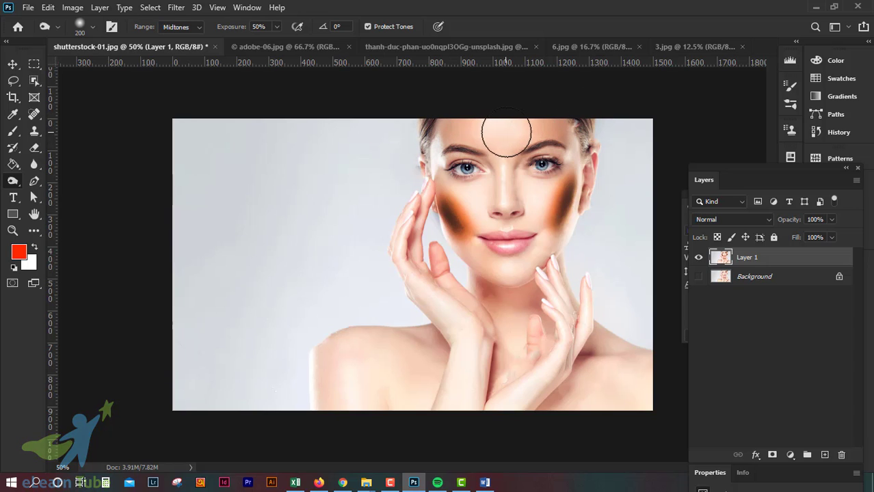
pyautogui.moveTo(506, 138)
pyautogui.mouseDown()
pyautogui.moveTo(491, 138)
pyautogui.moveTo(536, 123)
pyautogui.moveTo(398, 145)
pyautogui.moveTo(579, 147)
pyautogui.moveTo(566, 201)
pyautogui.moveTo(578, 222)
pyautogui.mouseUp()
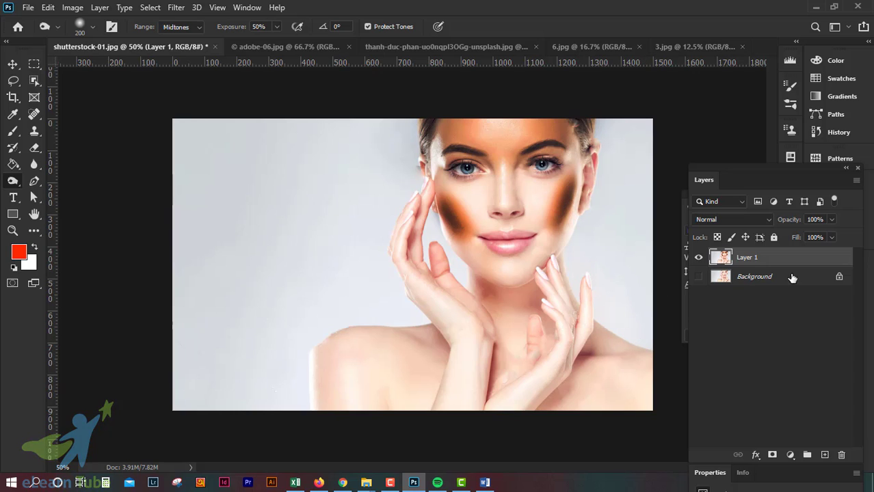
pyautogui.moveTo(789, 265); pyautogui.dragTo(841, 454)
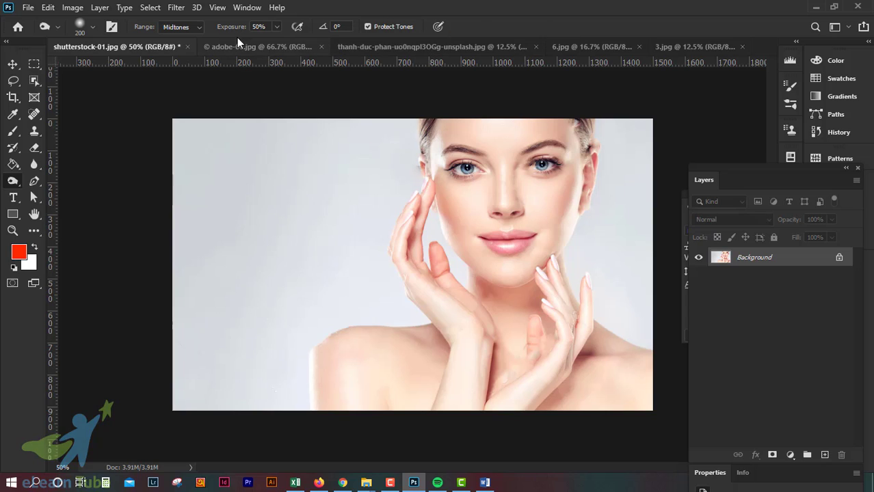
# Keep the Burn tool active with its range on Midtones
pyautogui.rightClick(11, 183)
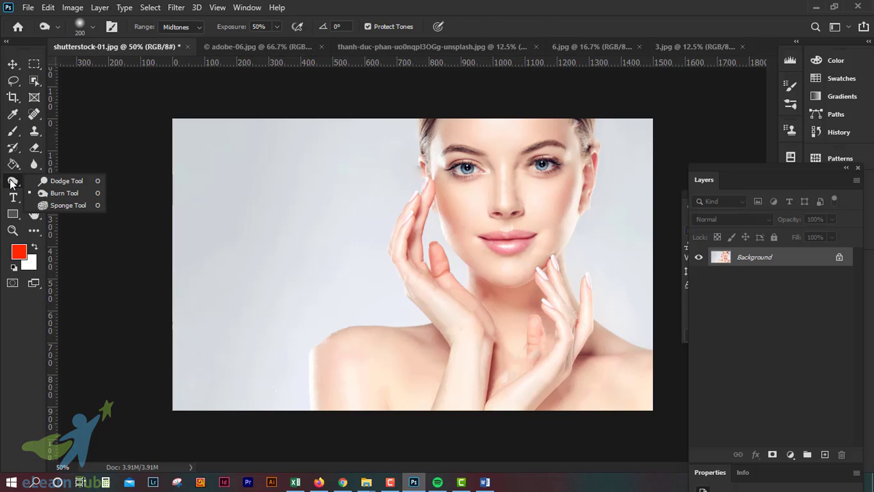
pyautogui.click(64, 192)
pyautogui.click(196, 29)
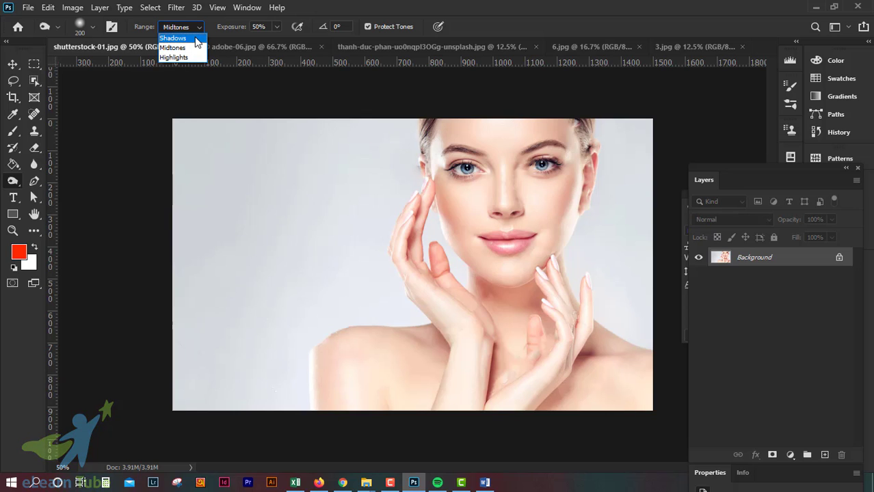
pyautogui.click(175, 47)
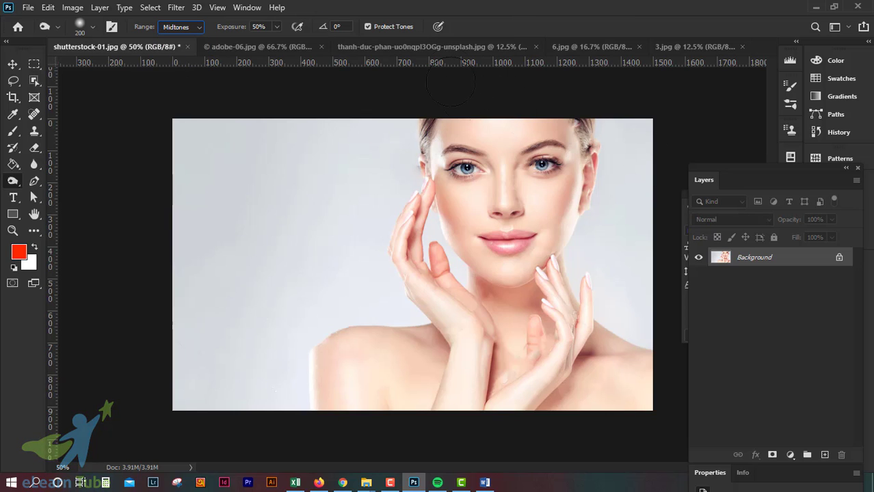
# Switch to the 6.jpg city sunset and duplicate its Background as Layer 1
pyautogui.click(445, 48)
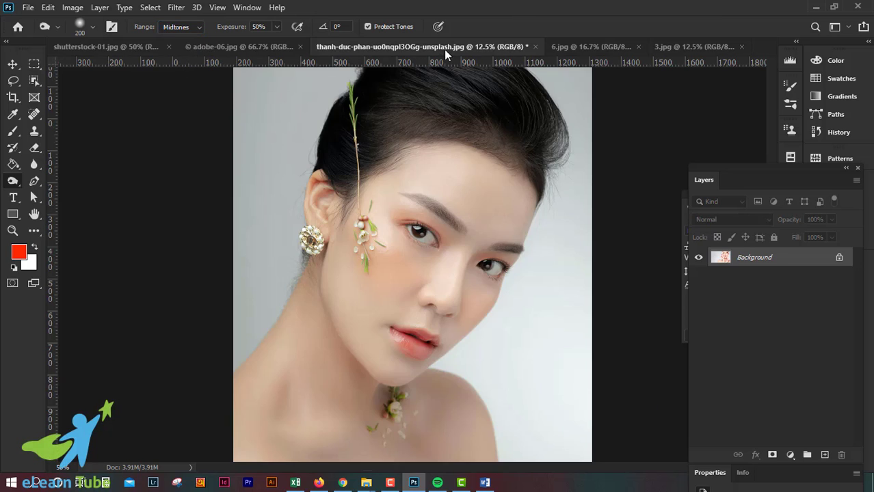
pyautogui.click(583, 46)
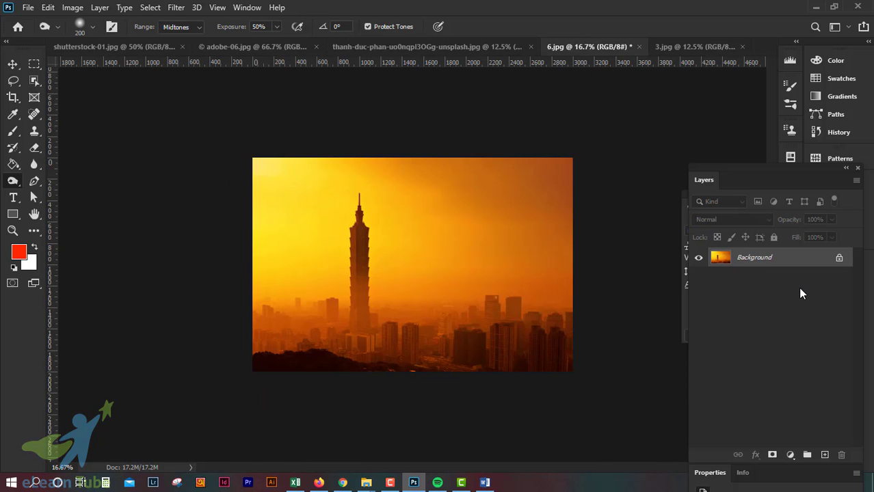
pyautogui.hotkey('ctrl', 'j')
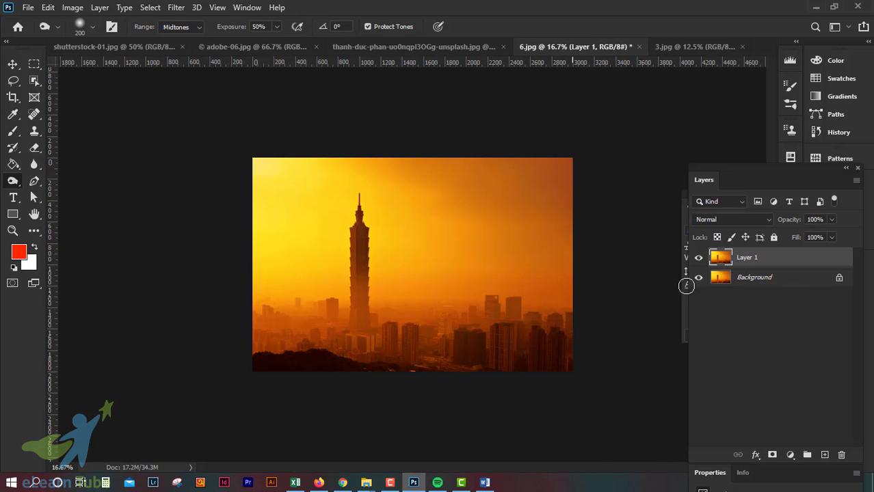
pyautogui.hotkey('ctrl', '+')
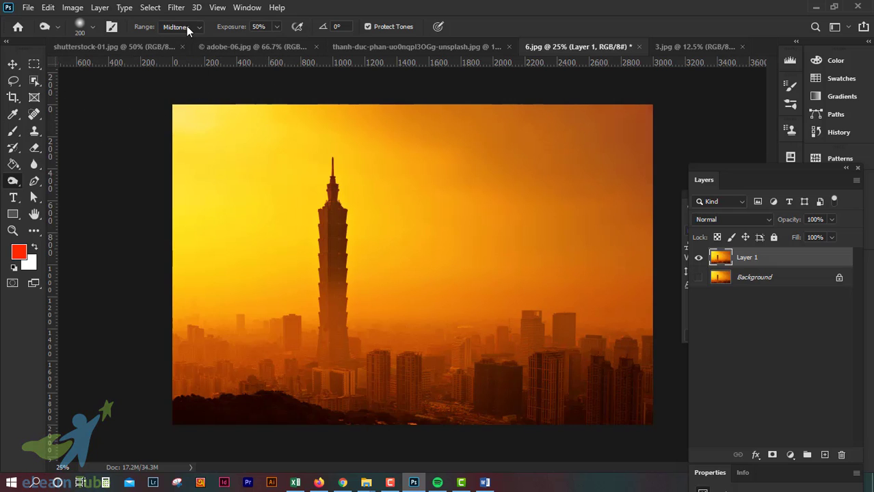
# Try a Highlights burn across the sky with a larger brush, then undo it
pyautogui.click(181, 57)
pyautogui.click(91, 27)
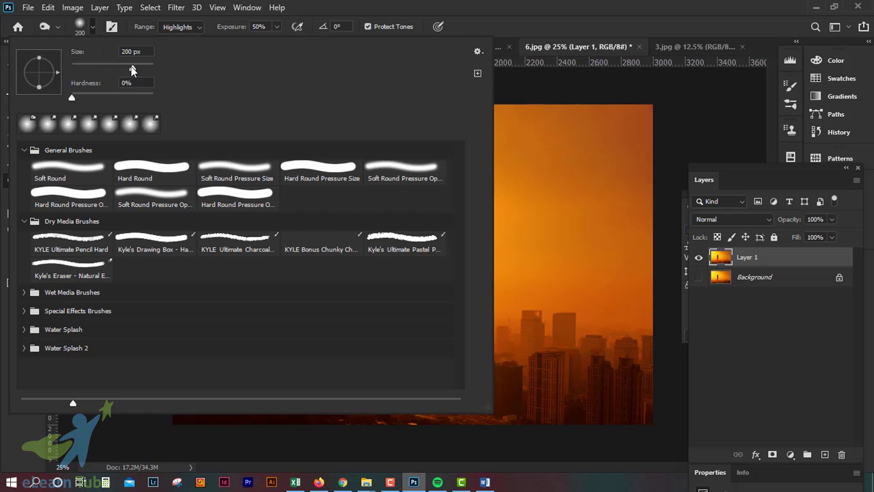
pyautogui.press('Return')
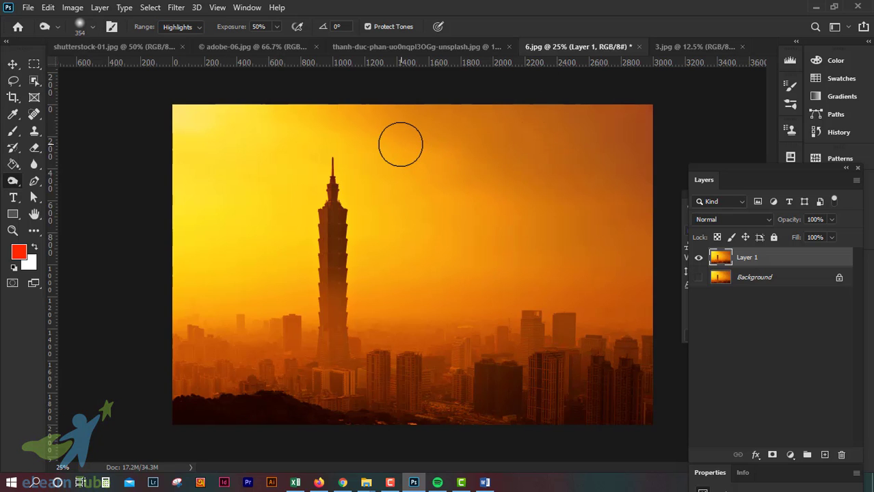
pyautogui.moveTo(395, 146); pyautogui.dragTo(489, 236)
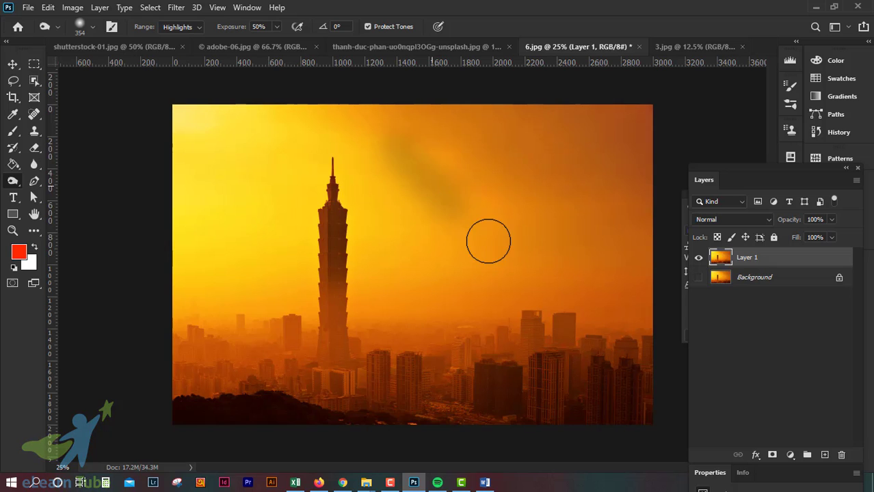
pyautogui.hotkey('ctrl', 'z')
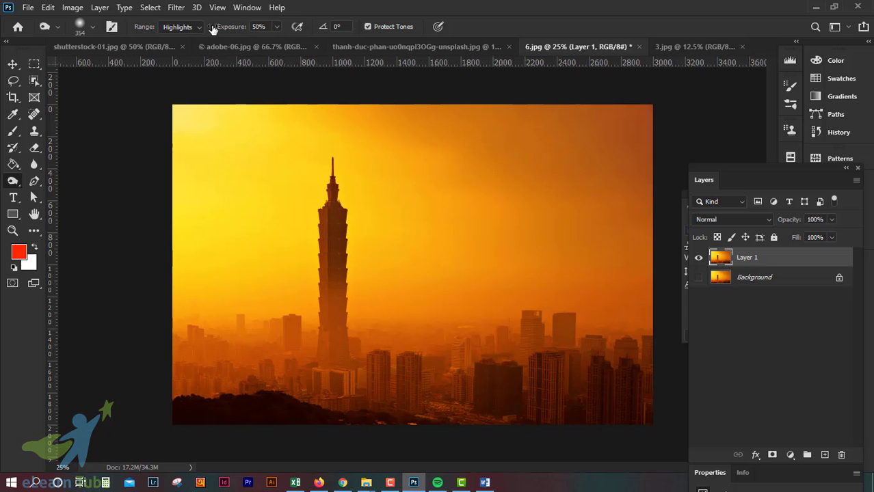
# Switch the range to Midtones and burn the lower skyline buildings
pyautogui.click(179, 26)
pyautogui.click(184, 48)
pyautogui.moveTo(253, 368); pyautogui.dragTo(544, 409)
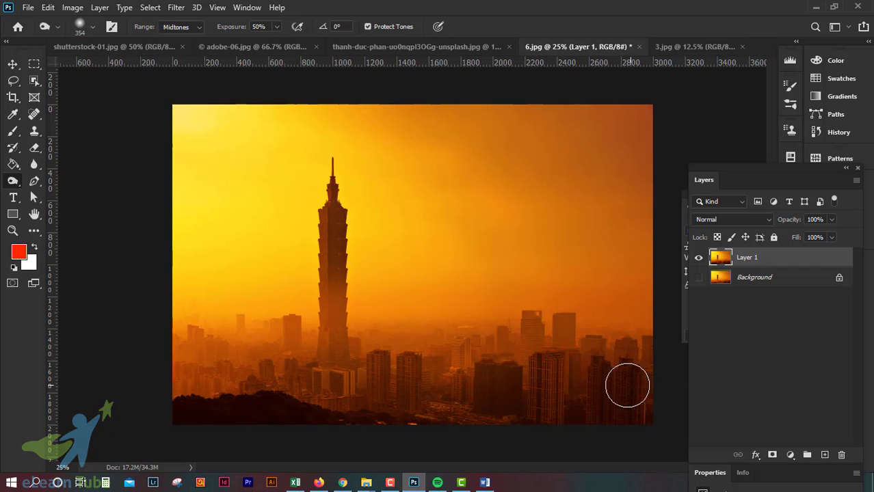
pyautogui.moveTo(626, 384)
pyautogui.mouseDown()
pyautogui.moveTo(370, 396)
pyautogui.moveTo(189, 343)
pyautogui.moveTo(336, 357)
pyautogui.moveTo(632, 328)
pyautogui.moveTo(513, 365)
pyautogui.moveTo(432, 412)
pyautogui.moveTo(185, 406)
pyautogui.moveTo(573, 412)
pyautogui.moveTo(498, 380)
pyautogui.moveTo(193, 323)
pyautogui.moveTo(336, 355)
pyautogui.moveTo(652, 336)
pyautogui.moveTo(189, 366)
pyautogui.moveTo(517, 405)
pyautogui.moveTo(553, 427)
pyautogui.moveTo(409, 439)
pyautogui.moveTo(623, 431)
pyautogui.moveTo(665, 335)
pyautogui.moveTo(595, 331)
pyautogui.moveTo(382, 348)
pyautogui.moveTo(171, 320)
pyautogui.moveTo(270, 356)
pyautogui.moveTo(269, 326)
pyautogui.moveTo(677, 457)
pyautogui.moveTo(423, 364)
pyautogui.moveTo(654, 435)
pyautogui.moveTo(515, 408)
pyautogui.moveTo(629, 441)
pyautogui.moveTo(107, 341)
pyautogui.moveTo(221, 380)
pyautogui.moveTo(154, 344)
pyautogui.moveTo(571, 400)
pyautogui.mouseUp()
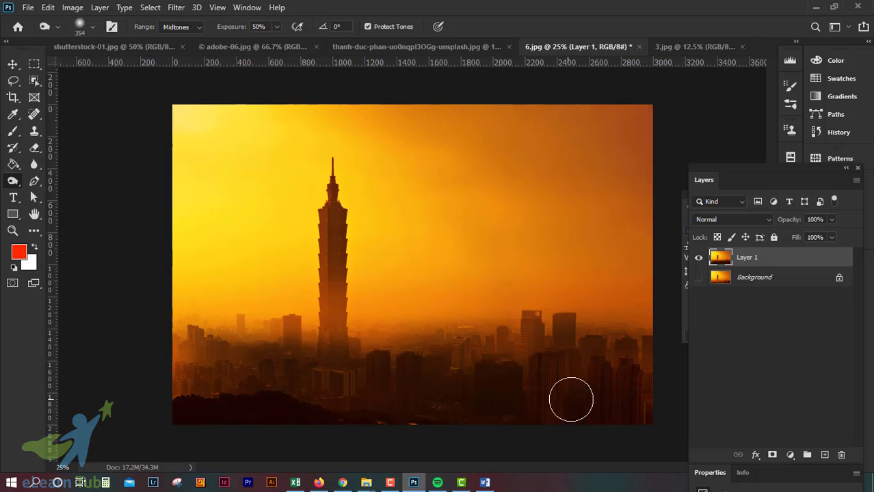
pyautogui.hotkey('ctrl', '-')
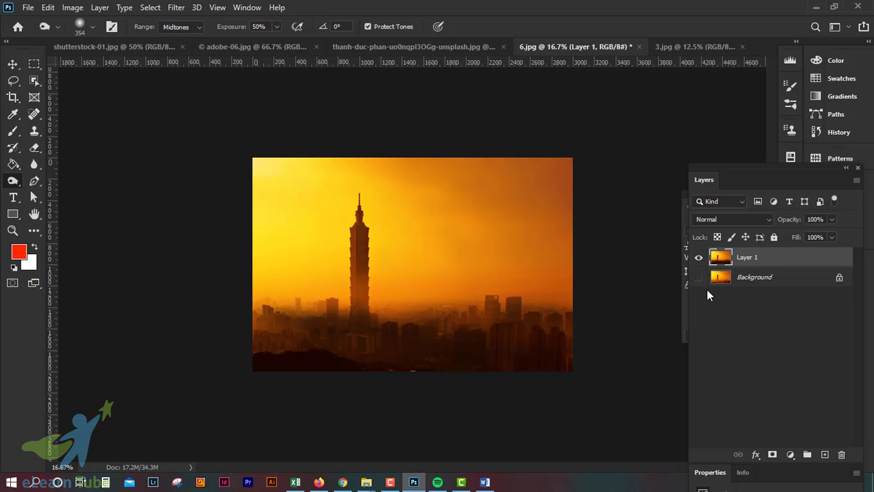
# Toggle Layer 1 to compare, then burn the city band further
pyautogui.click(699, 260)
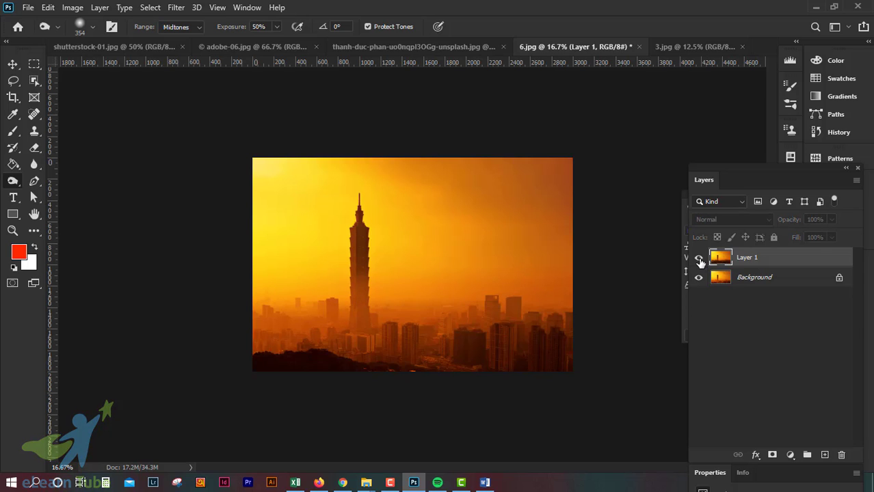
pyautogui.click(699, 260)
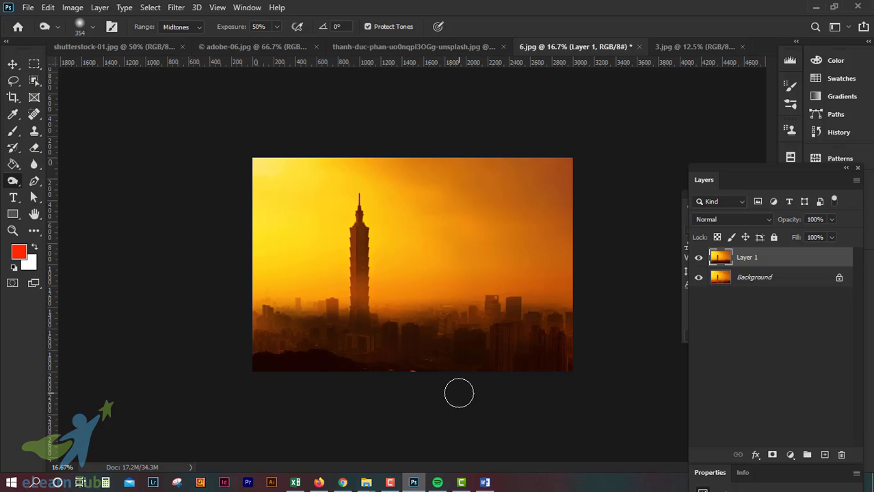
pyautogui.hotkey('ctrl', '+')
pyautogui.moveTo(354, 335)
pyautogui.mouseDown()
pyautogui.moveTo(443, 283)
pyautogui.moveTo(201, 316)
pyautogui.moveTo(299, 335)
pyautogui.moveTo(190, 292)
pyautogui.moveTo(196, 275)
pyautogui.moveTo(306, 311)
pyautogui.moveTo(191, 272)
pyautogui.mouseUp()
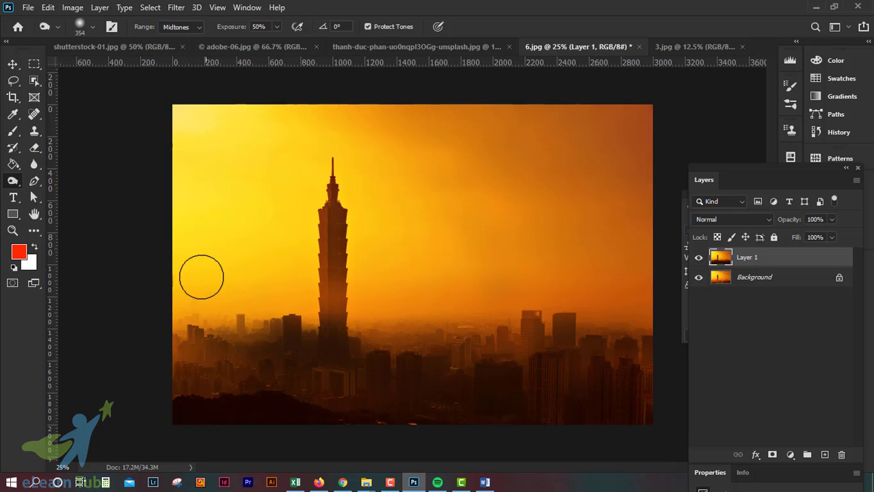
pyautogui.hotkey('ctrl', '-')
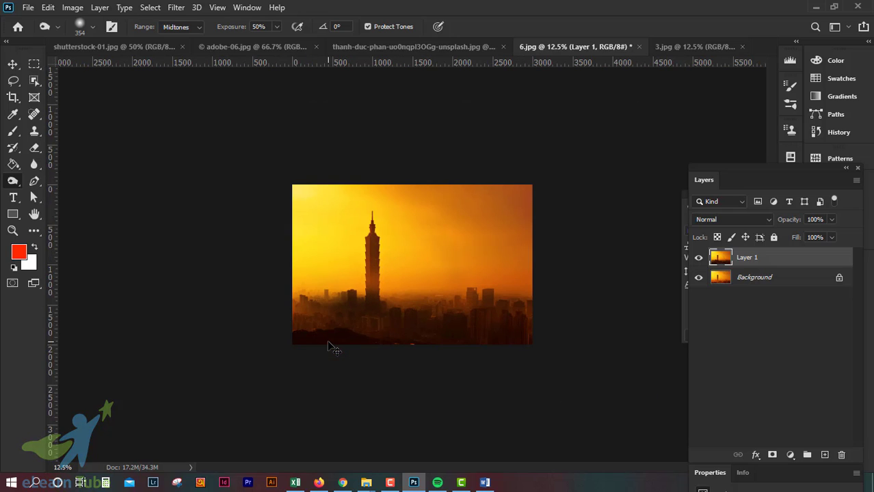
# Set the Burn tool's tonal range to Highlights
pyautogui.click(188, 29)
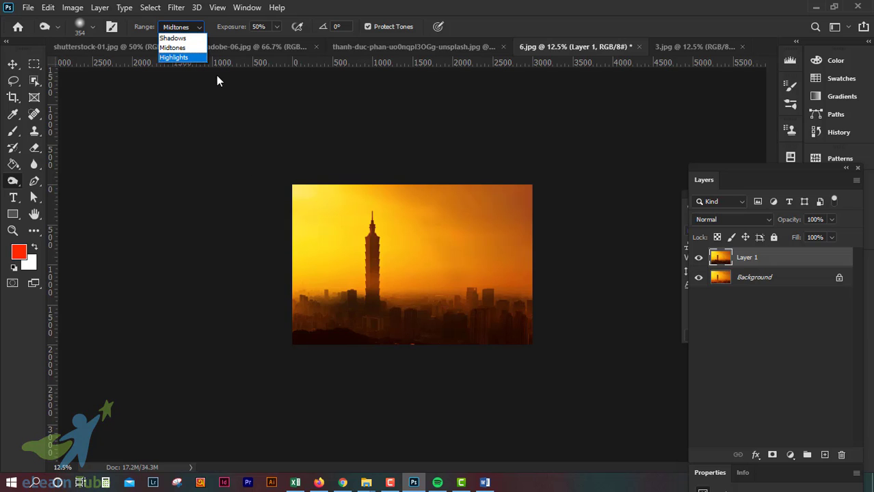
pyautogui.click(568, 4)
pyautogui.hotkey('ctrl', '+')
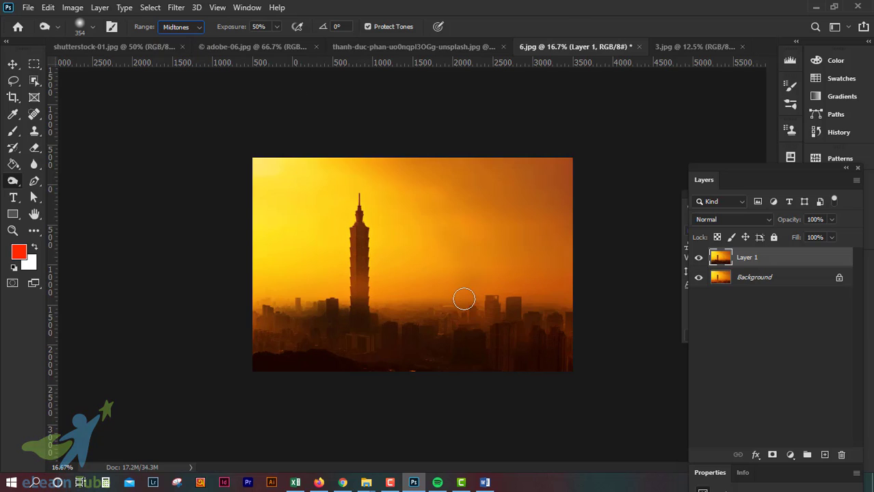
pyautogui.hotkey('ctrl', '+')
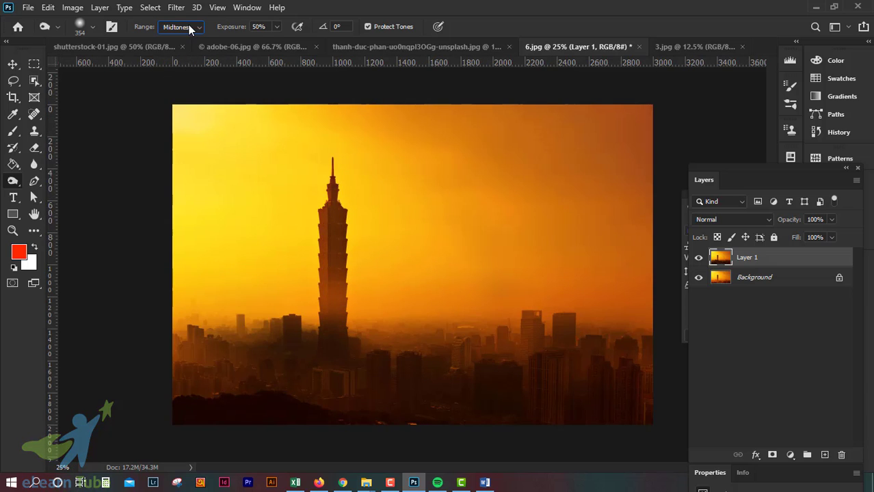
pyautogui.click(188, 26)
pyautogui.click(186, 58)
# On 3.jpg, duplicate the background to Layer 1 and raise the Burn brush to 900
pyautogui.click(686, 49)
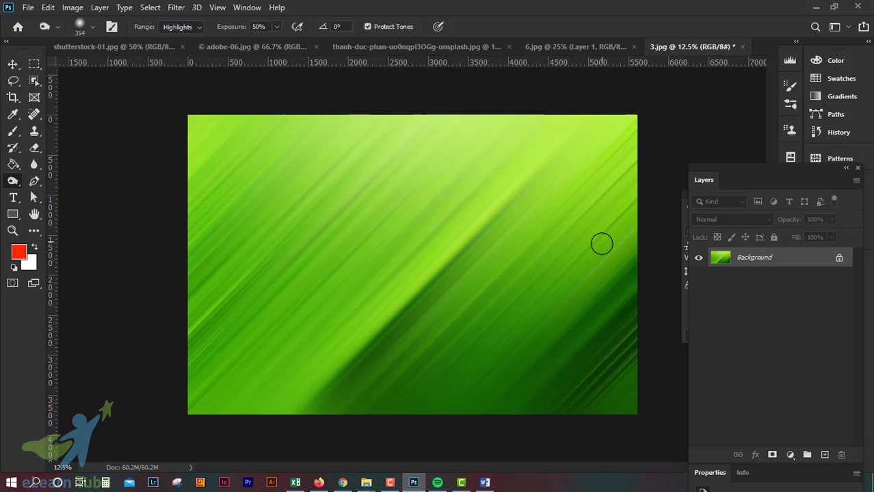
pyautogui.hotkey('ctrl', 'j')
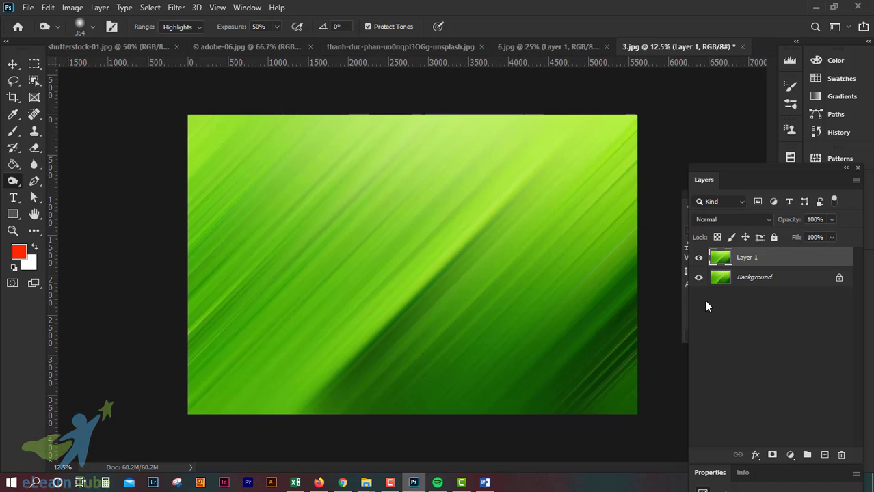
pyautogui.hotkey('ctrl', '+')
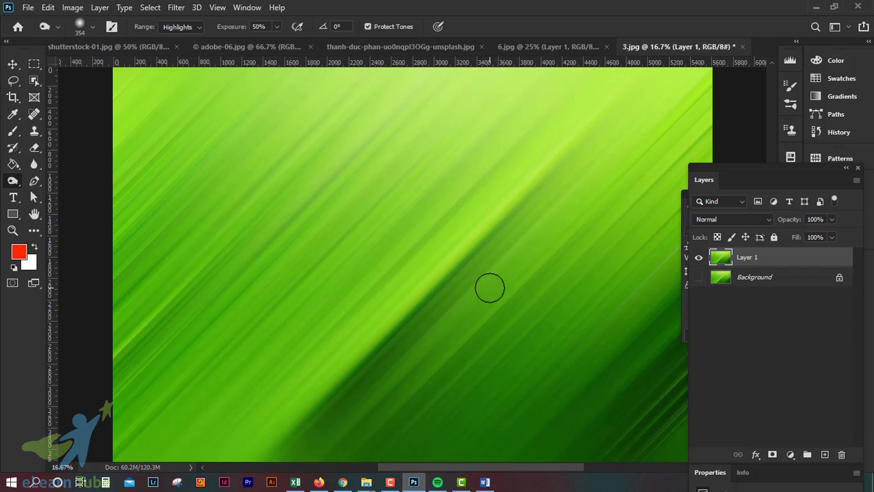
pyautogui.hotkey('ctrl', '-')
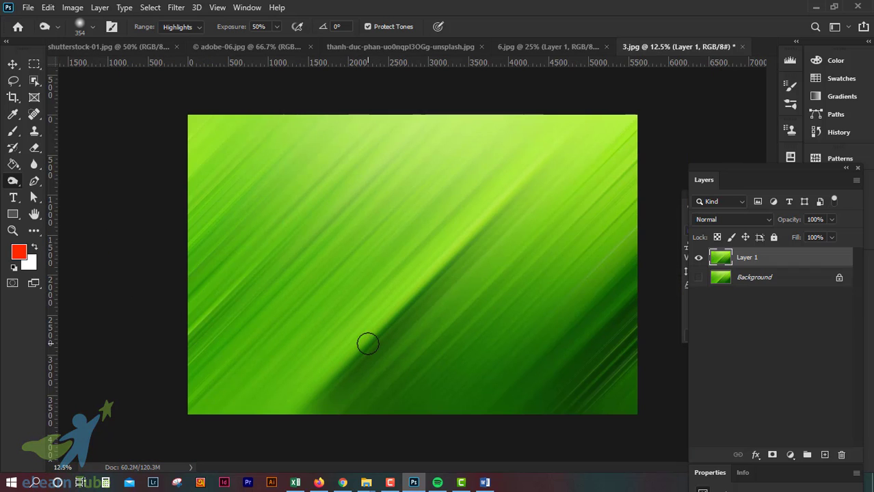
pyautogui.press(']')
pyautogui.press(']')
pyautogui.press(']')
pyautogui.press(']')
pyautogui.press(']')
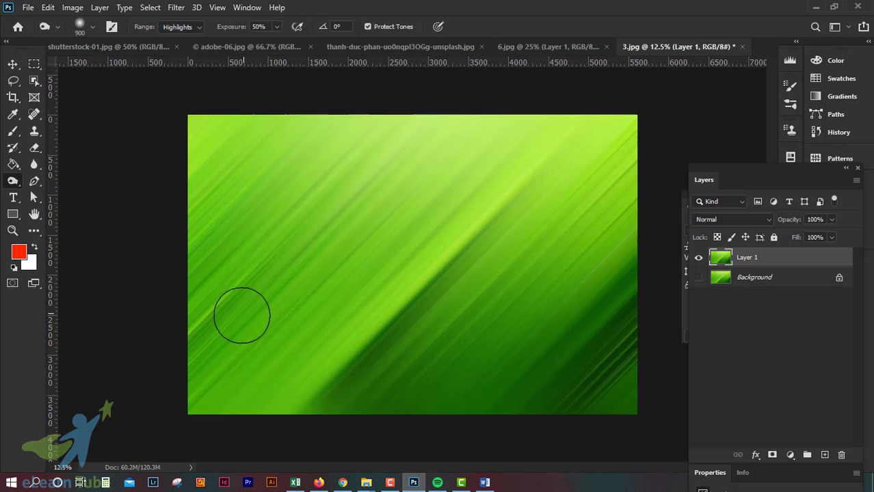
pyautogui.press(']')
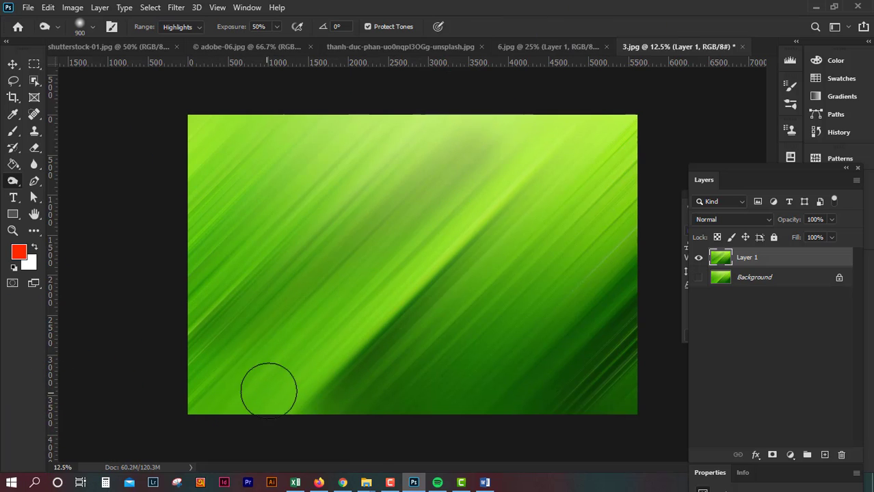
# Burn diagonal bands across the bright streaks, from the lower-left toward the top
pyautogui.moveTo(384, 301)
pyautogui.mouseDown()
pyautogui.moveTo(480, 192)
pyautogui.moveTo(546, 132)
pyautogui.moveTo(568, 134)
pyautogui.mouseUp()
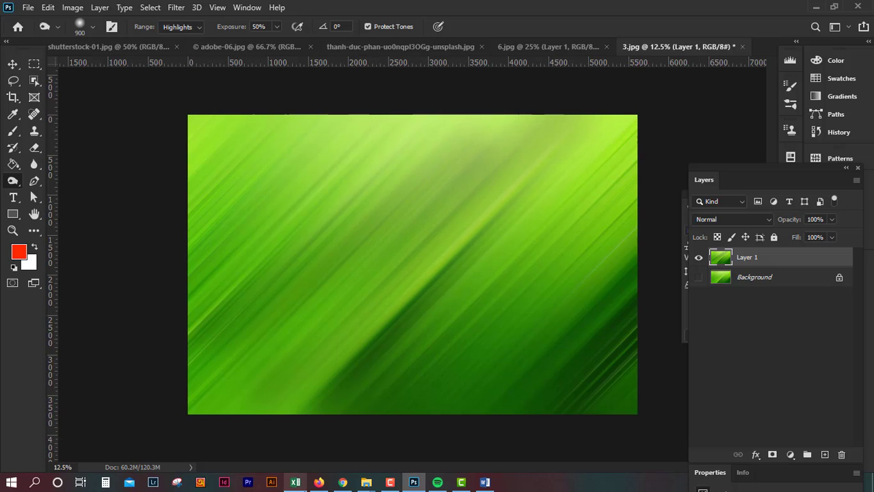
pyautogui.moveTo(218, 276)
pyautogui.mouseDown()
pyautogui.moveTo(372, 129)
pyautogui.moveTo(472, 118)
pyautogui.mouseUp()
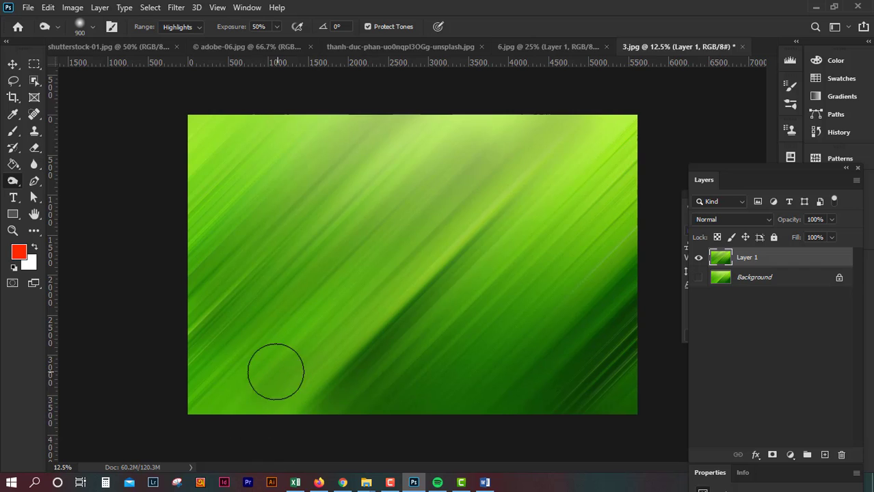
pyautogui.moveTo(210, 402)
pyautogui.mouseDown()
pyautogui.moveTo(391, 234)
pyautogui.moveTo(517, 131)
pyautogui.moveTo(555, 117)
pyautogui.mouseUp()
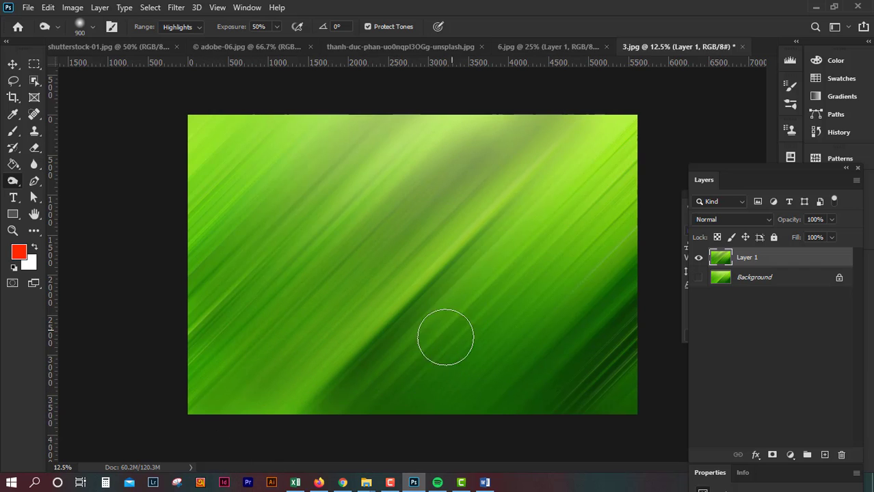
pyautogui.moveTo(388, 364); pyautogui.dragTo(492, 274)
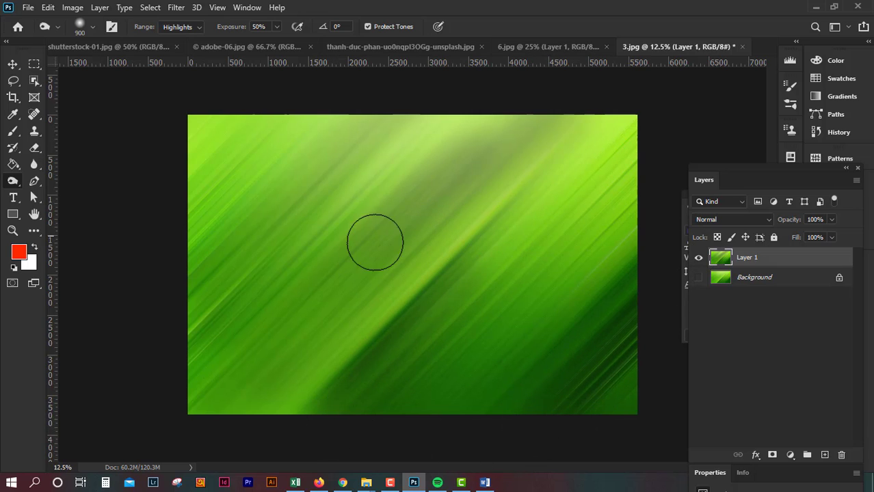
pyautogui.moveTo(374, 240)
pyautogui.mouseDown()
pyautogui.moveTo(417, 171)
pyautogui.moveTo(492, 130)
pyautogui.mouseUp()
pyautogui.moveTo(210, 374); pyautogui.dragTo(467, 158)
pyautogui.moveTo(203, 246)
pyautogui.mouseDown()
pyautogui.moveTo(306, 168)
pyautogui.moveTo(411, 120)
pyautogui.mouseUp()
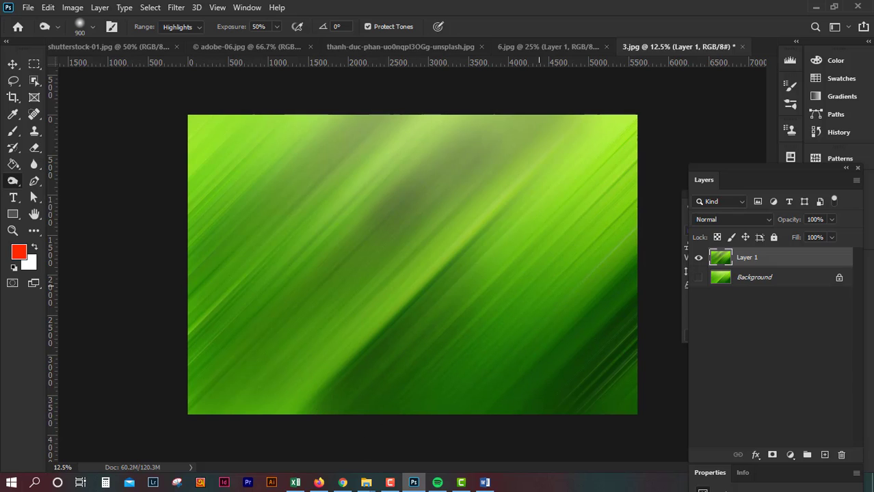
# Toggle Layer 1's visibility to compare, then bring up the 6.jpg skyline
pyautogui.click(698, 262)
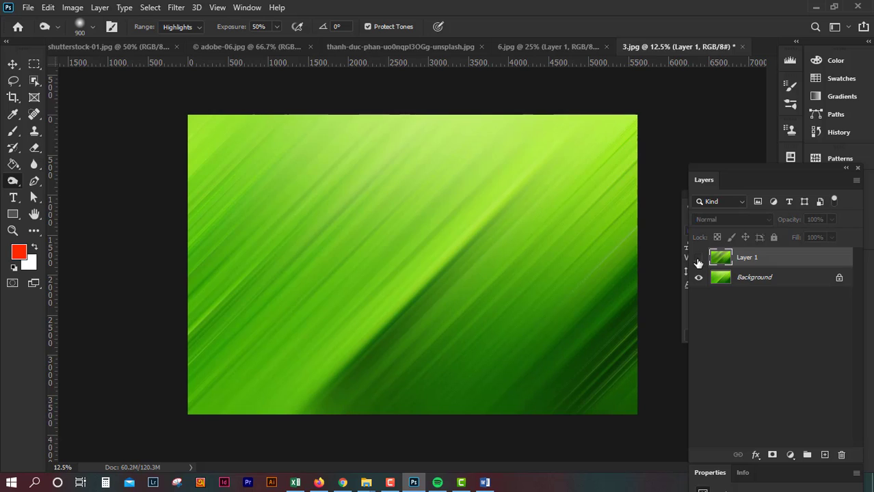
pyautogui.click(697, 263)
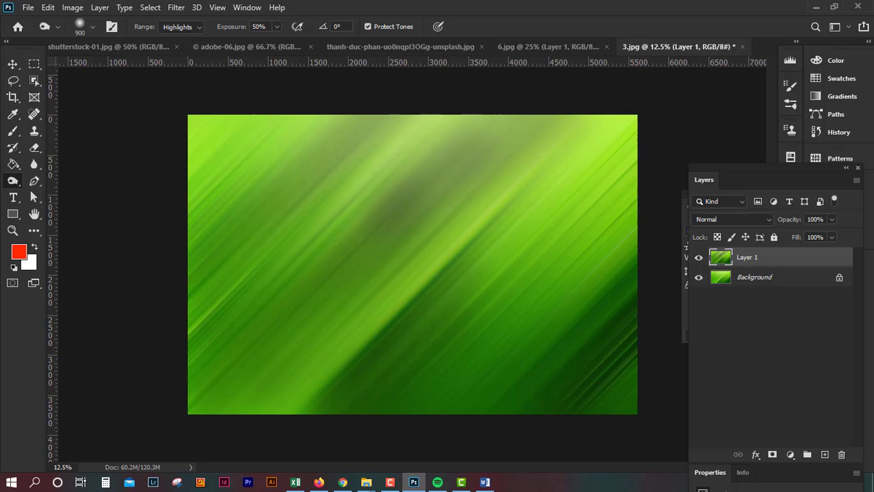
pyautogui.click(561, 48)
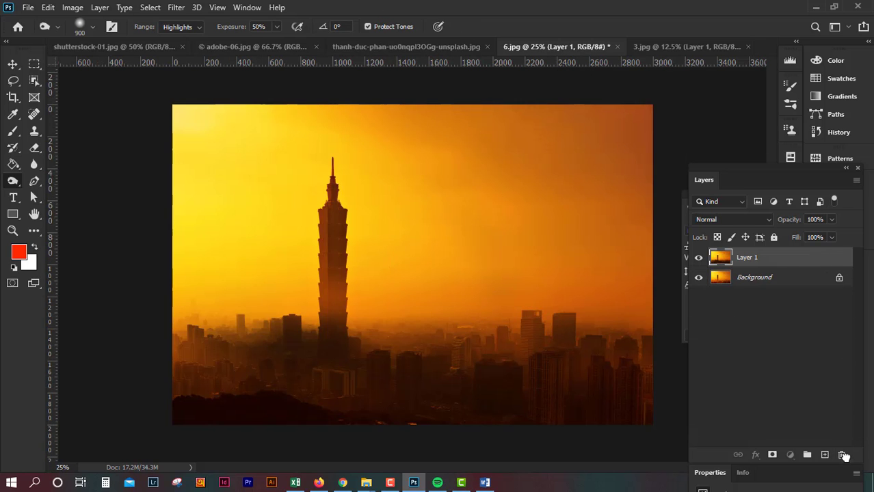
# Delete Layer 1 from the skyline and green images, then duplicate a background layer
pyautogui.moveTo(813, 262); pyautogui.dragTo(841, 455)
pyautogui.click(677, 47)
pyautogui.moveTo(792, 261); pyautogui.dragTo(842, 454)
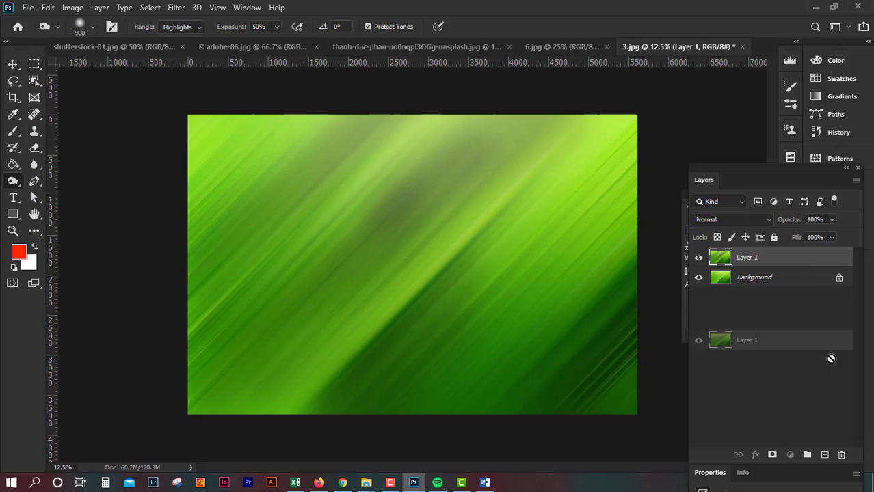
pyautogui.hotkey('ctrl', 'j')
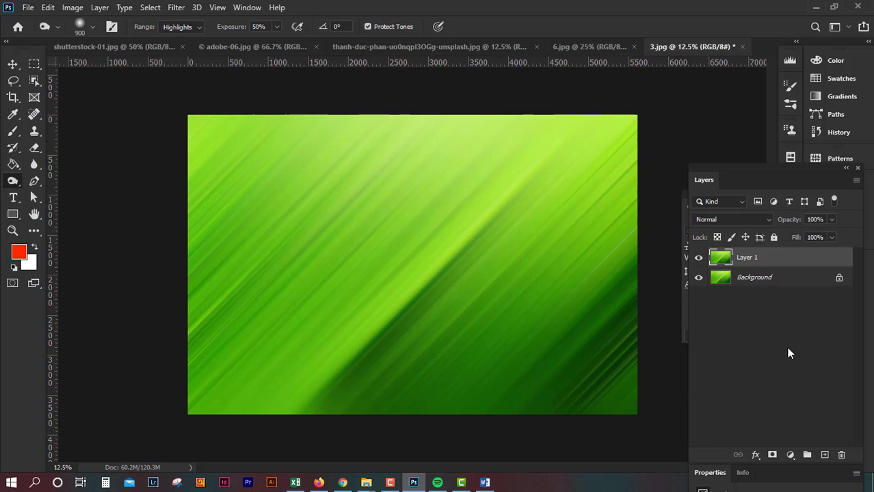
# Cycle through the document tabs to the flower portrait
pyautogui.click(363, 49)
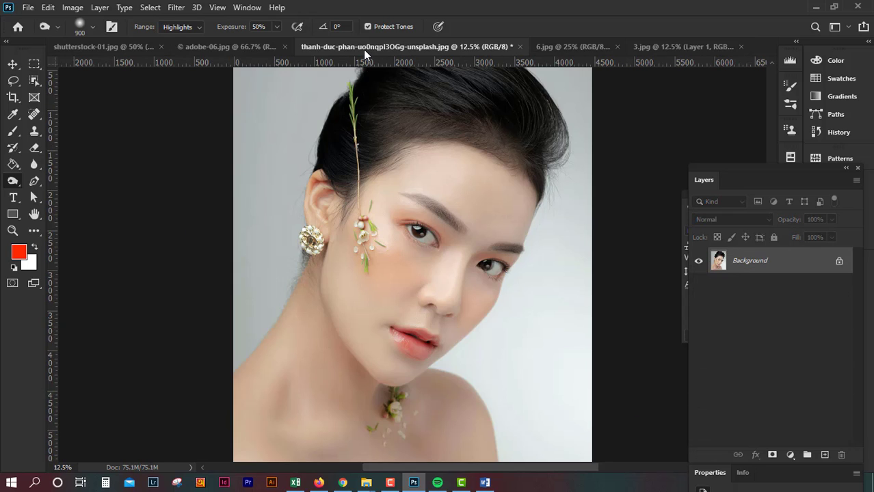
pyautogui.click(263, 45)
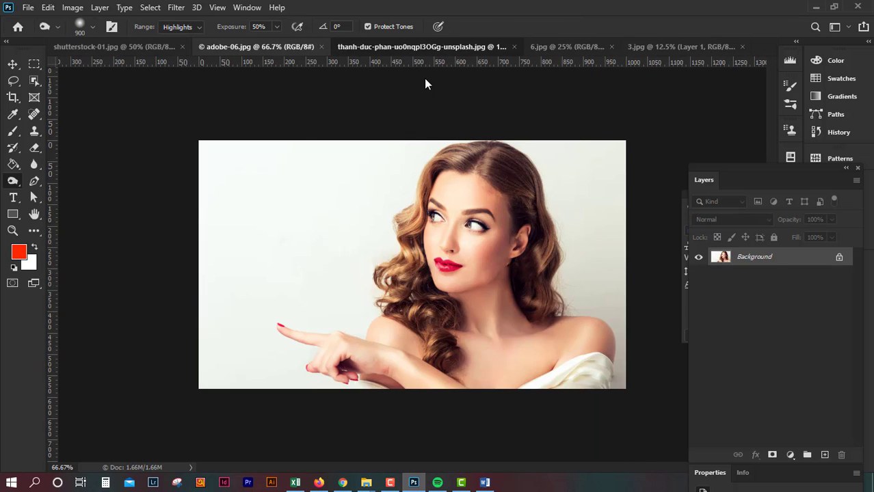
pyautogui.click(421, 47)
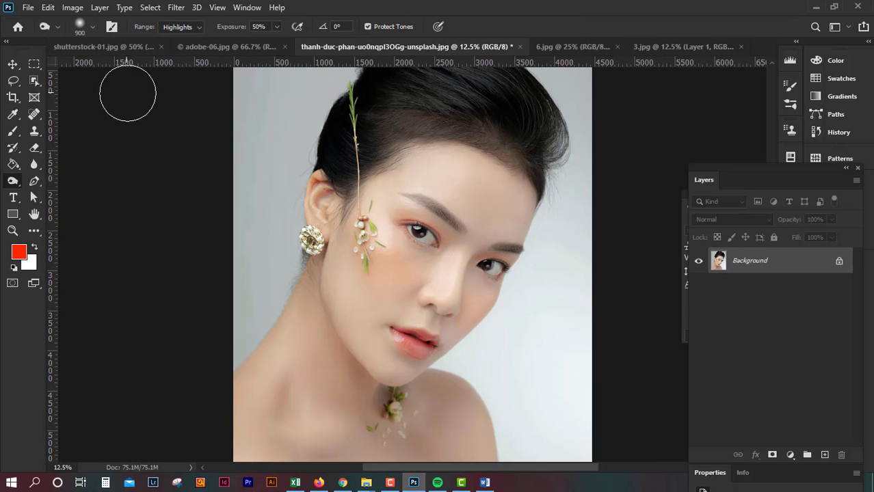
# Set the Burn range to Shadows, duplicate the portrait to Layer 1, and hide the Background
pyautogui.click(160, 28)
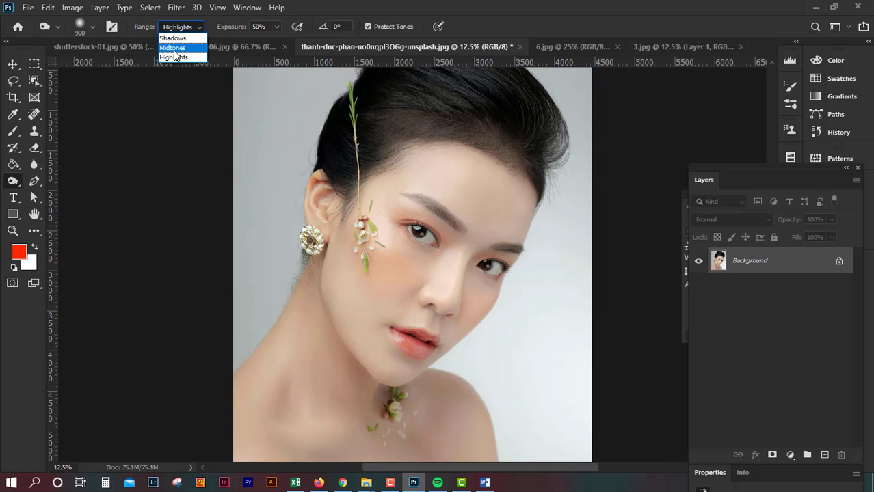
pyautogui.click(172, 39)
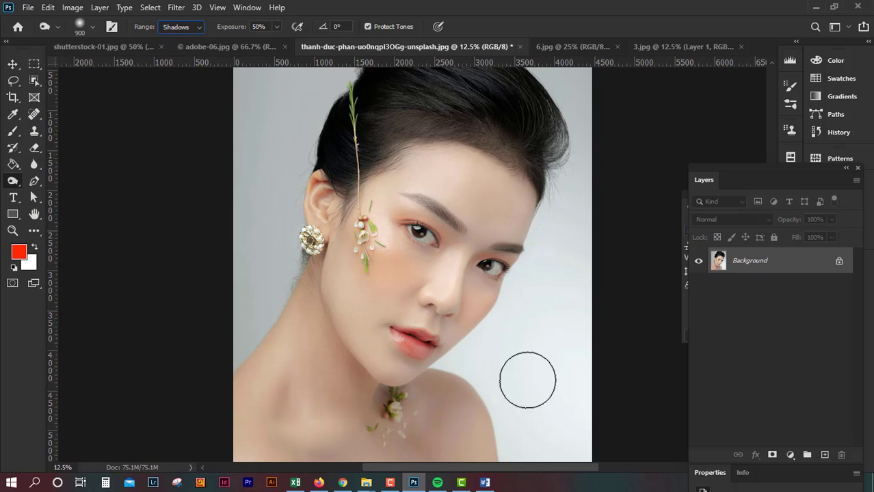
pyautogui.moveTo(519, 377); pyautogui.dragTo(433, 205)
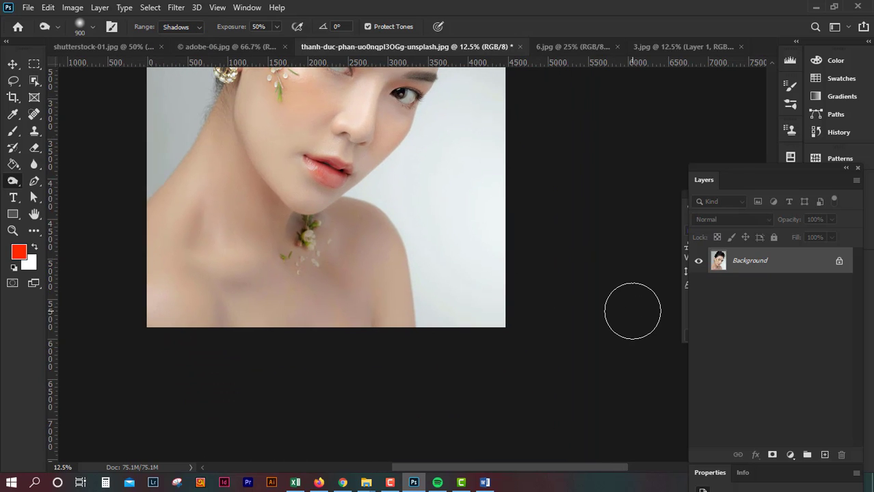
pyautogui.hotkey('ctrl', 'j')
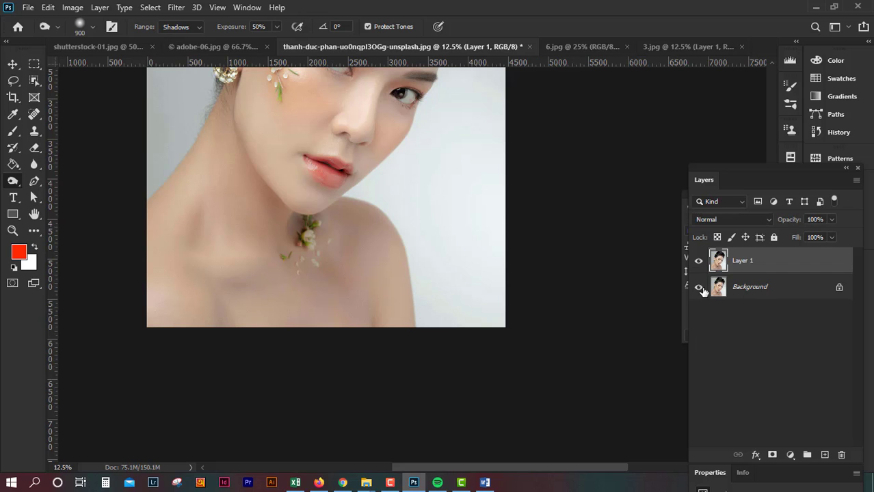
pyautogui.click(699, 287)
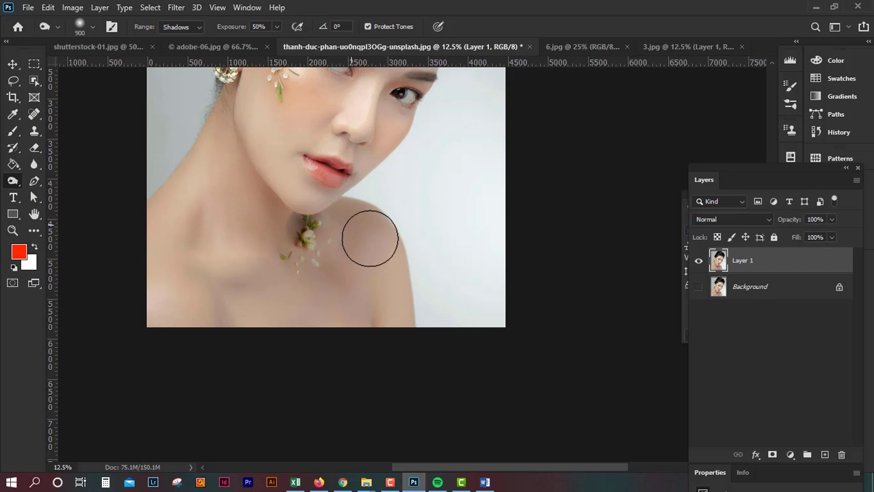
# Burn the right shoulder, undo, then reburn at 12% exposure for a darker orange
pyautogui.moveTo(370, 238); pyautogui.dragTo(383, 270)
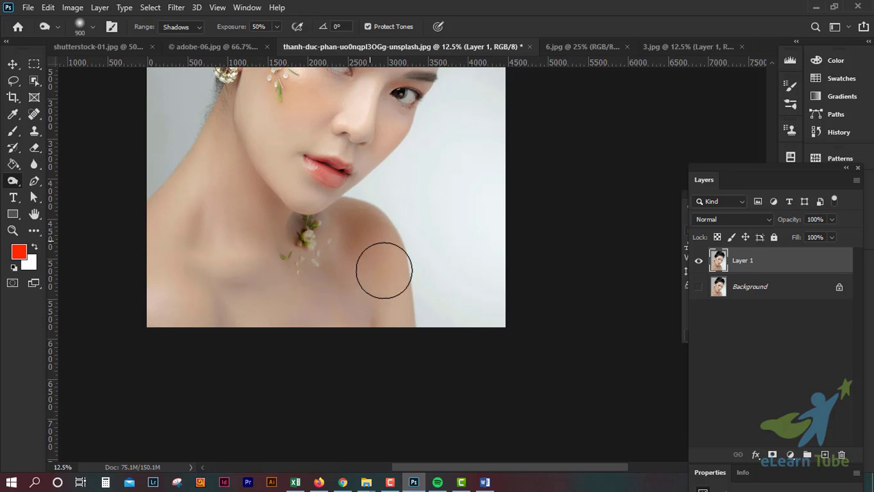
pyautogui.moveTo(355, 254)
pyautogui.mouseDown()
pyautogui.moveTo(411, 292)
pyautogui.moveTo(396, 247)
pyautogui.moveTo(353, 214)
pyautogui.moveTo(387, 251)
pyautogui.mouseUp()
pyautogui.hotkey('ctrl', 'z')
pyautogui.hotkey('ctrl', 'z')
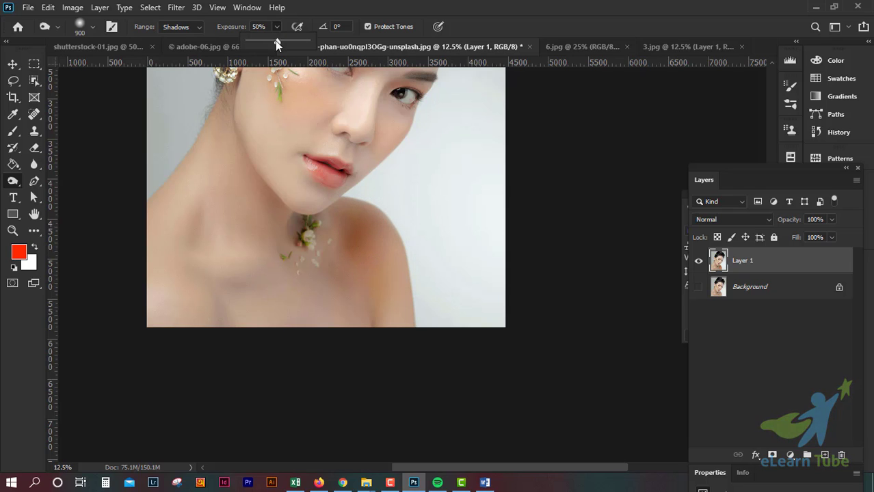
pyautogui.moveTo(277, 43); pyautogui.dragTo(255, 43)
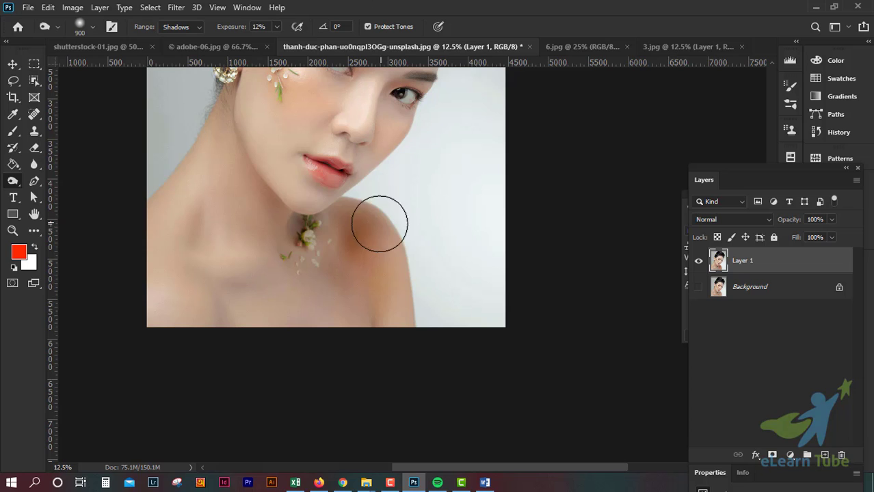
pyautogui.moveTo(391, 245)
pyautogui.mouseDown()
pyautogui.moveTo(439, 328)
pyautogui.moveTo(344, 254)
pyautogui.moveTo(347, 267)
pyautogui.moveTo(318, 322)
pyautogui.moveTo(330, 308)
pyautogui.moveTo(380, 322)
pyautogui.moveTo(391, 239)
pyautogui.mouseUp()
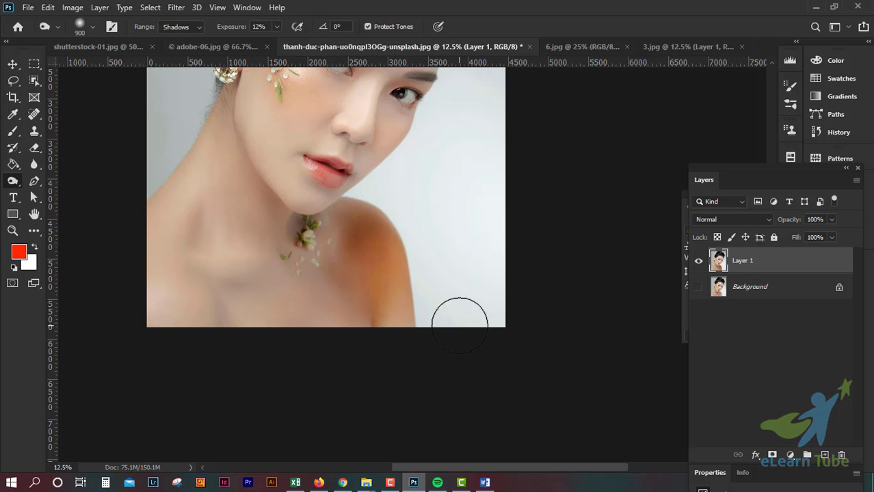
pyautogui.hotkey('ctrl', '-')
pyautogui.hotkey('ctrl', '-')
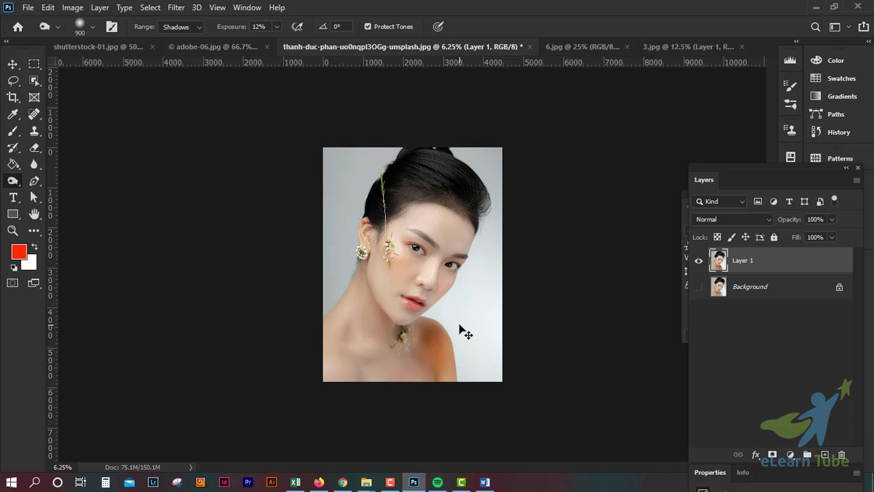
# Burn the shoulder on Layer 1 to a slightly deeper orange
pyautogui.hotkey('ctrl', '+')
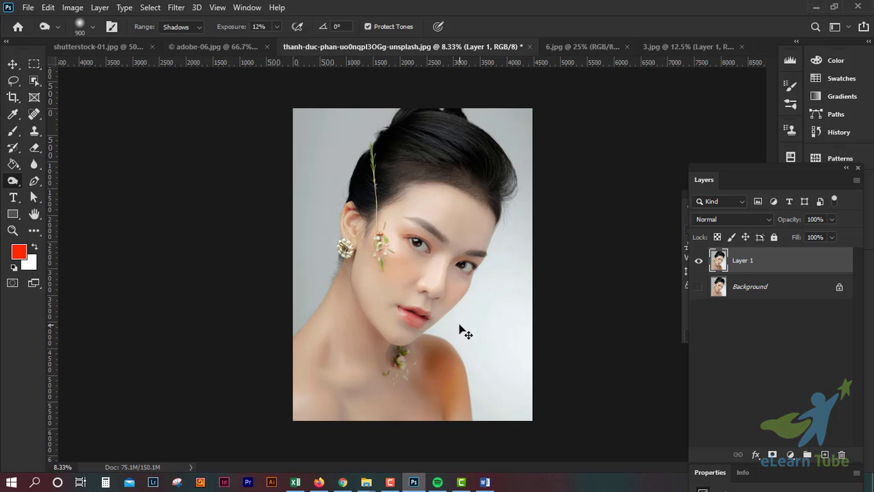
pyautogui.hotkey('ctrl', '+')
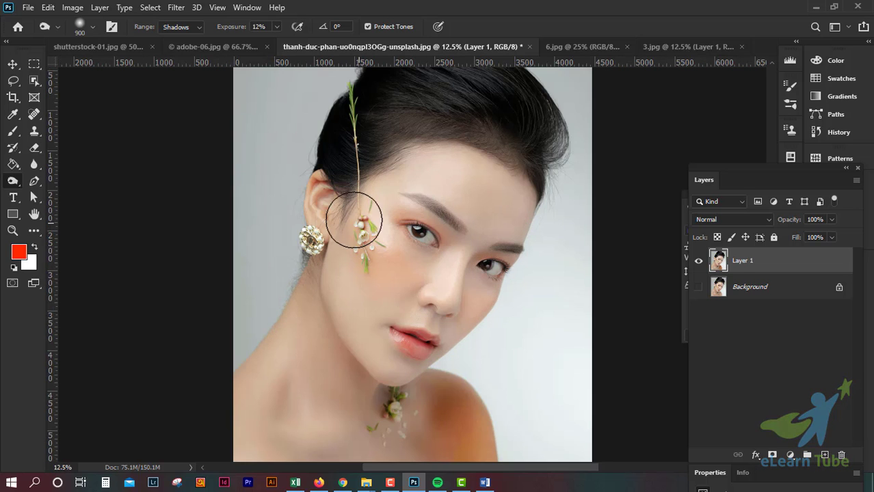
pyautogui.moveTo(370, 302); pyautogui.dragTo(357, 150)
pyautogui.moveTo(483, 268)
pyautogui.mouseDown()
pyautogui.moveTo(453, 253)
pyautogui.moveTo(462, 280)
pyautogui.moveTo(492, 300)
pyautogui.moveTo(433, 238)
pyautogui.moveTo(482, 293)
pyautogui.moveTo(423, 271)
pyautogui.moveTo(501, 361)
pyautogui.moveTo(443, 274)
pyautogui.moveTo(453, 267)
pyautogui.mouseUp()
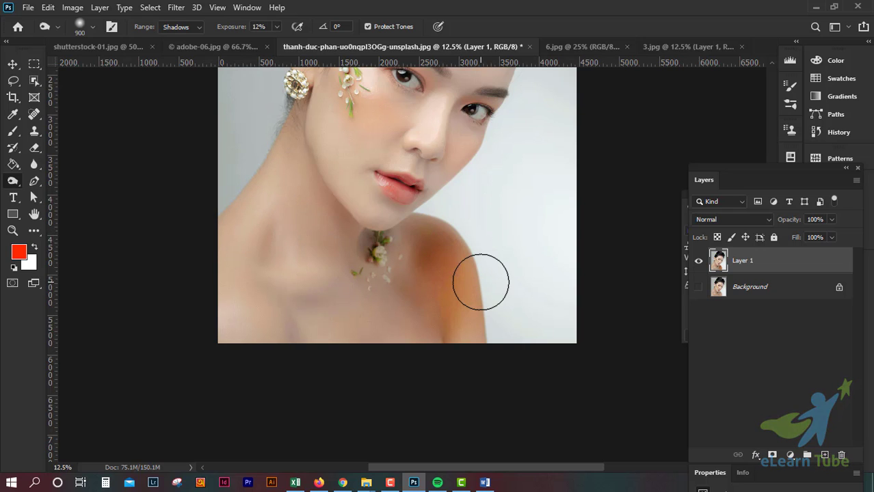
pyautogui.hotkey('ctrl', '-')
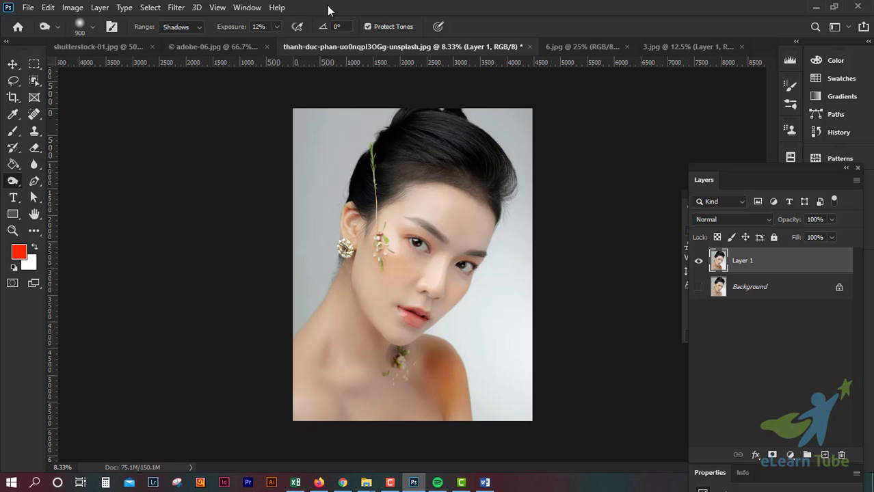
pyautogui.hotkey('ctrl', '+')
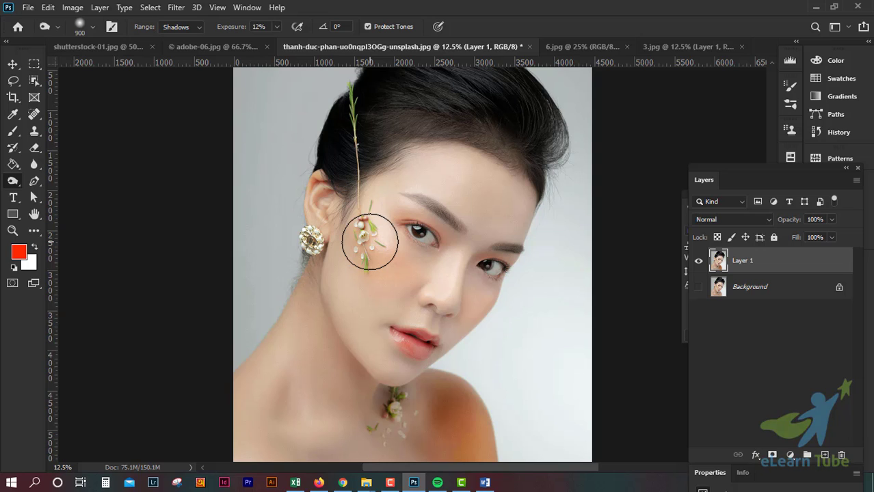
pyautogui.moveTo(345, 400)
pyautogui.mouseDown()
pyautogui.moveTo(316, 302)
pyautogui.moveTo(289, 307)
pyautogui.mouseUp()
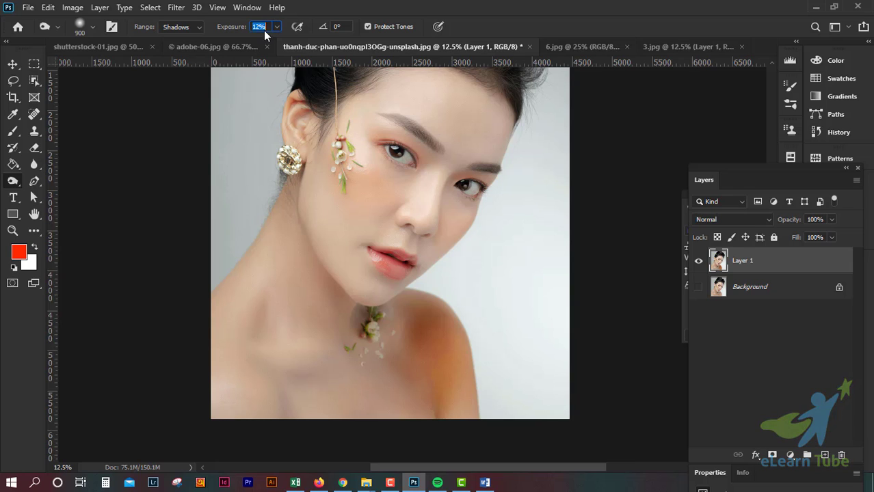
# Confirm Exposure stays at 12% and Range stays on Shadows
pyautogui.click(276, 26)
pyautogui.click(301, 26)
pyautogui.click(192, 27)
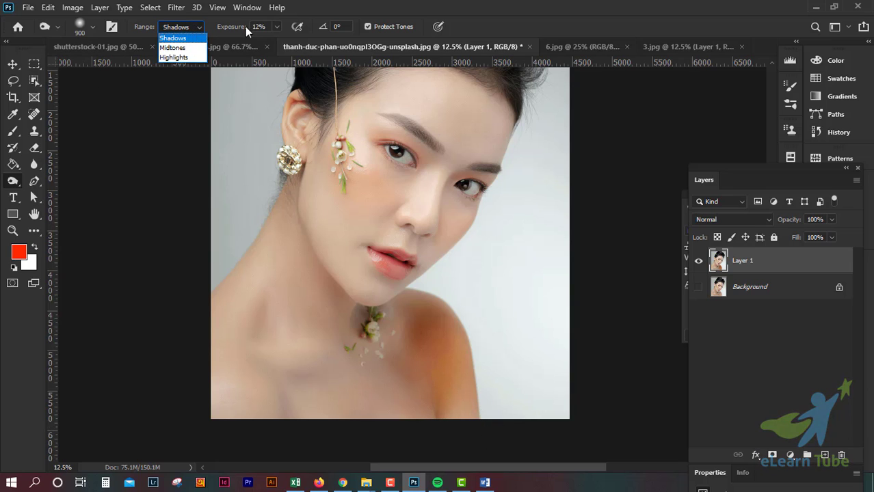
pyautogui.click(488, 4)
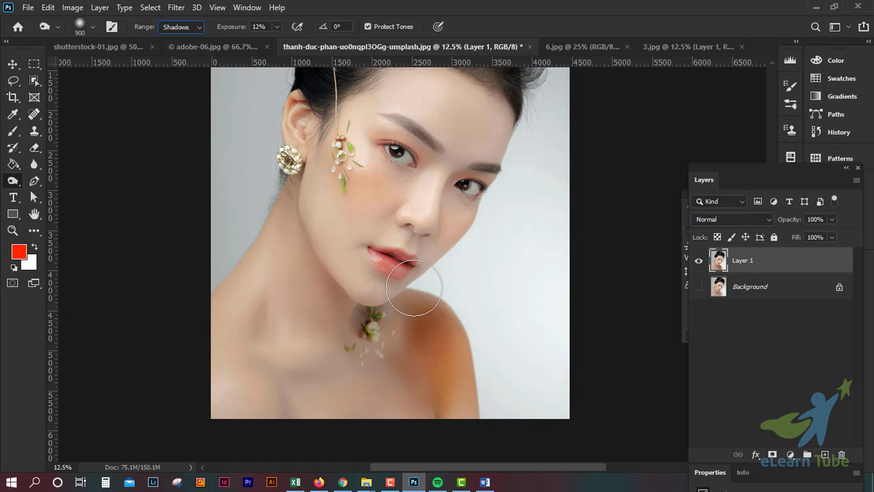
pyautogui.click(184, 25)
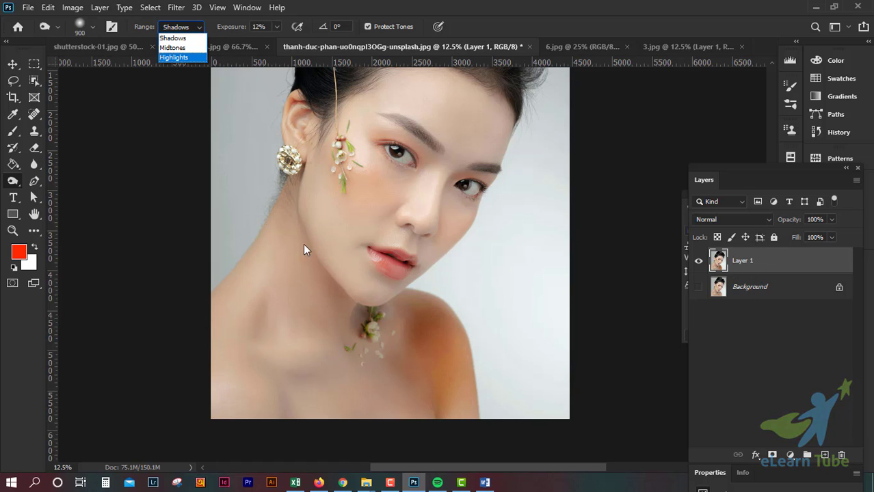
pyautogui.click(525, 5)
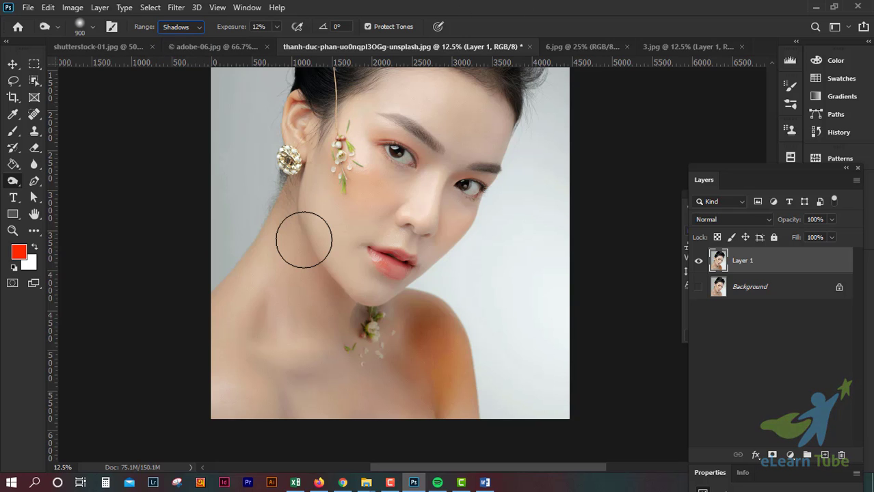
pyautogui.click(174, 27)
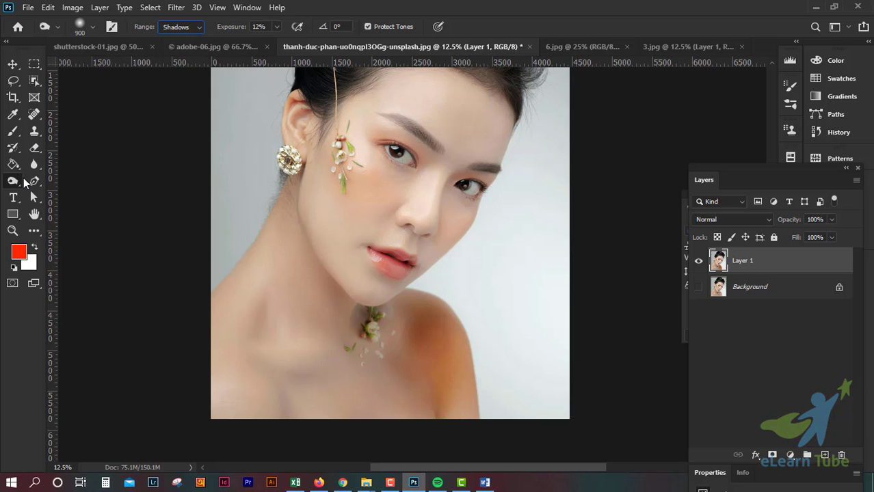
# Switch to the Sponge tool in Saturate mode and delete the burned Layer 1
pyautogui.rightClick(13, 184)
pyautogui.click(59, 206)
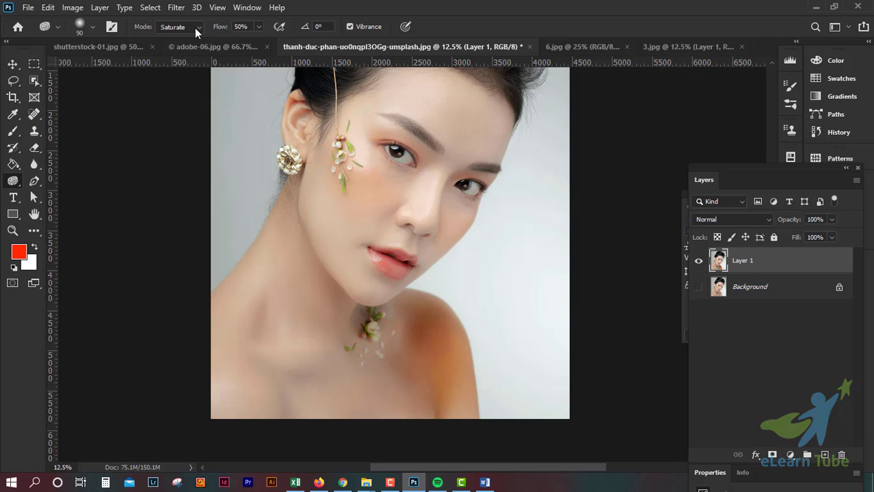
pyautogui.click(195, 29)
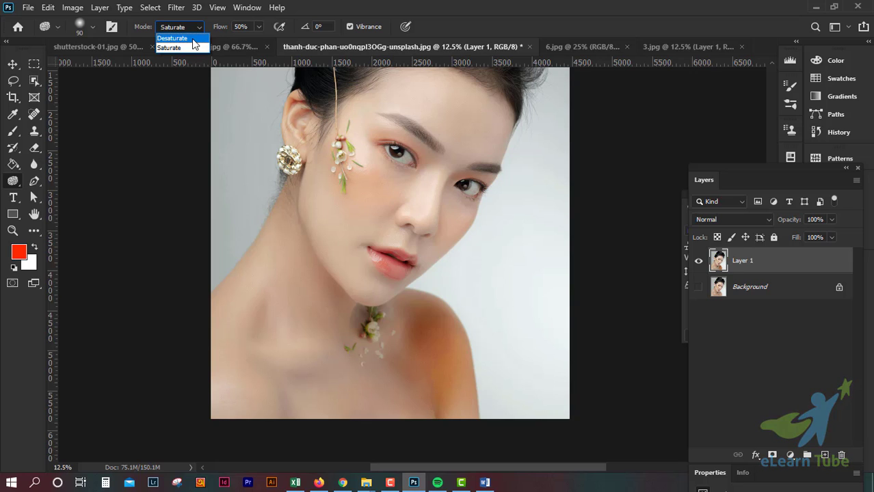
pyautogui.click(512, 6)
pyautogui.moveTo(803, 266); pyautogui.dragTo(842, 454)
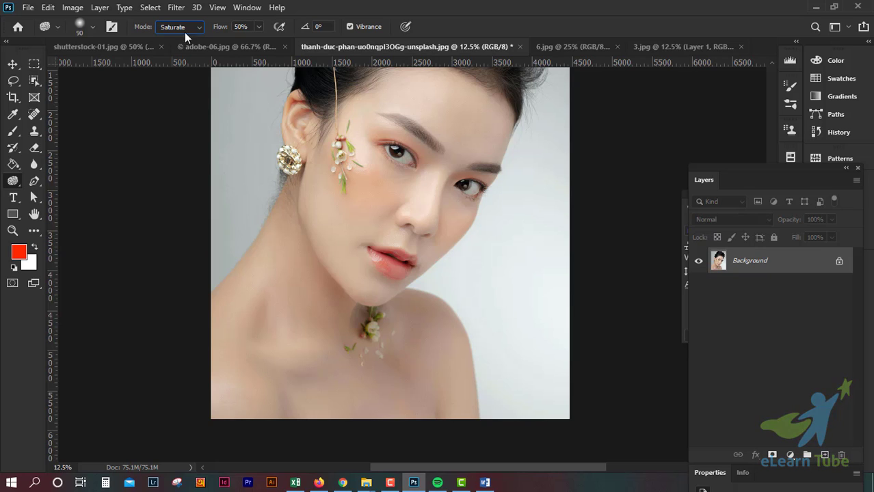
# Set the Sponge brush to 1300 px and duplicate the Background into a new Layer 1
pyautogui.click(92, 26)
pyautogui.moveTo(104, 66)
pyautogui.mouseDown()
pyautogui.moveTo(145, 67)
pyautogui.moveTo(125, 69)
pyautogui.mouseUp()
pyautogui.press('Return')
pyautogui.click(92, 26)
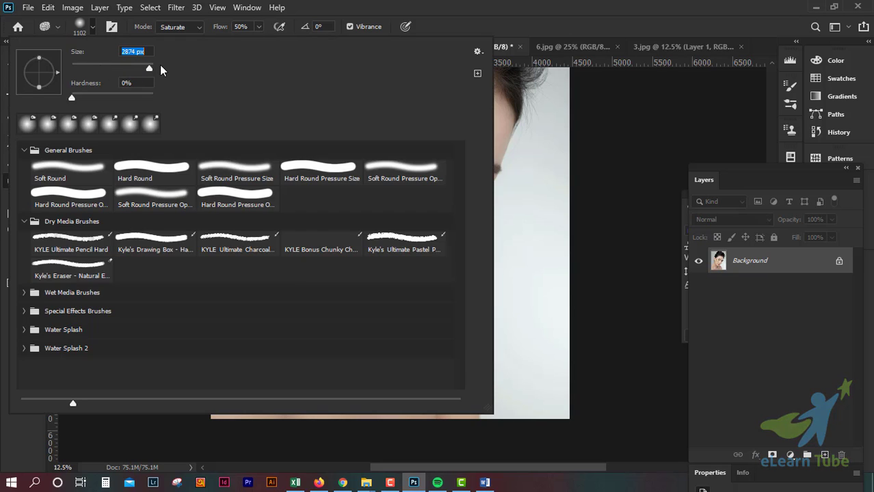
pyautogui.moveTo(160, 65); pyautogui.dragTo(185, 67)
pyautogui.press('Return')
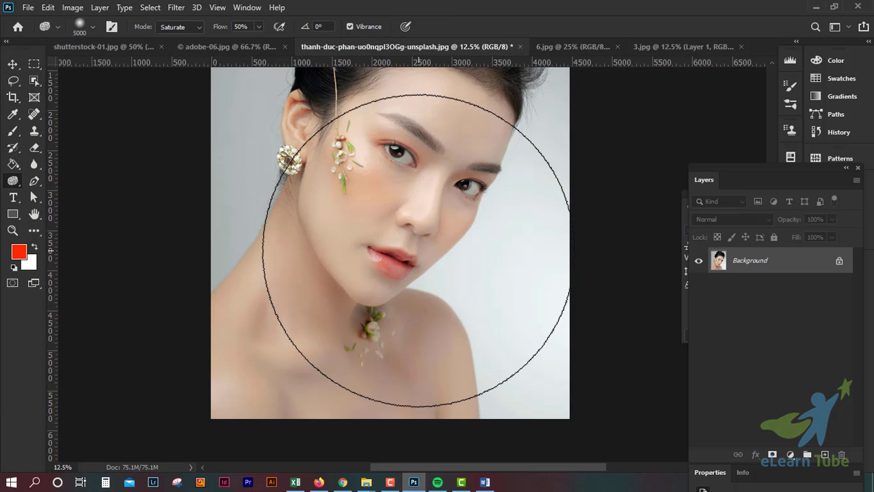
pyautogui.press('[')
pyautogui.press('[')
pyautogui.press('[')
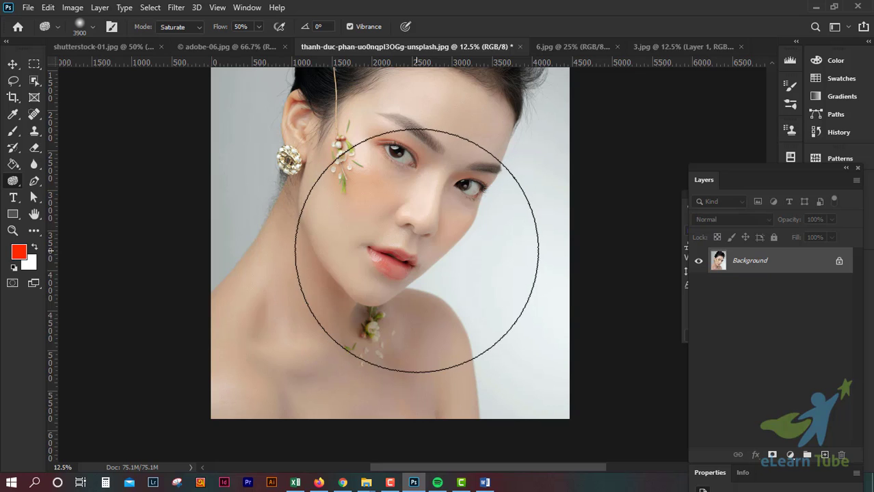
pyautogui.press('[')
pyautogui.press('[')
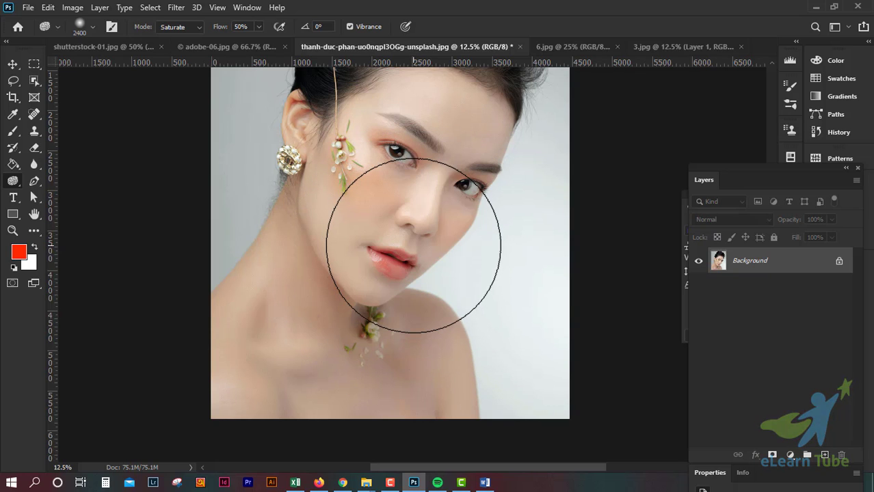
pyautogui.press('[')
pyautogui.press('[')
pyautogui.press('[')
pyautogui.press('[')
pyautogui.press('[')
pyautogui.hotkey('ctrl', 'j')
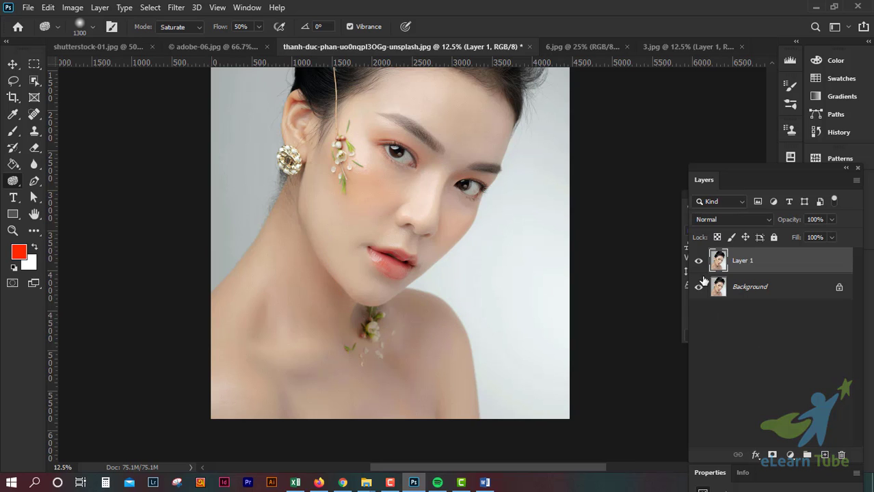
# Hide the Background and saturate the cheek and forehead on Layer 1
pyautogui.click(698, 287)
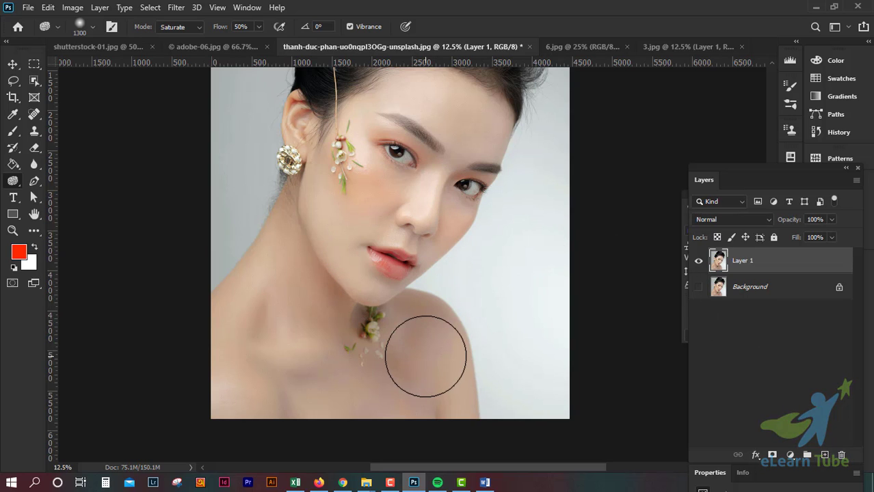
pyautogui.hotkey('ctrl', '+')
pyautogui.moveTo(398, 281); pyautogui.dragTo(450, 323)
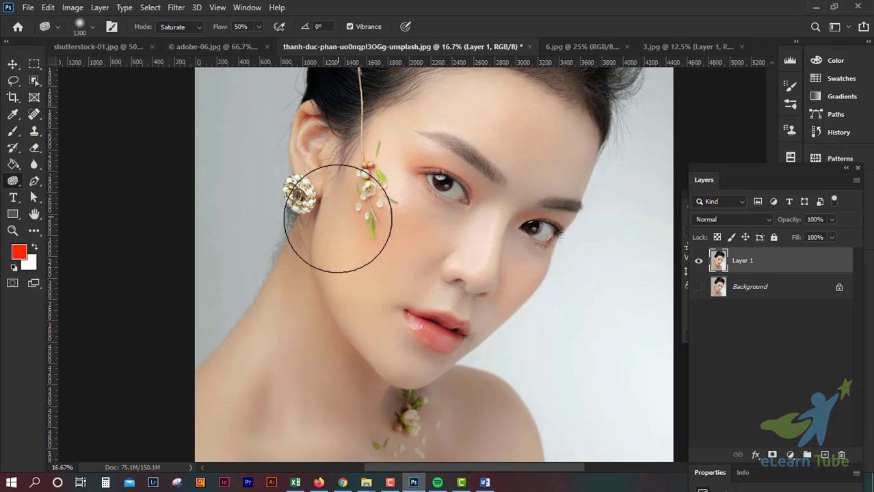
pyautogui.moveTo(338, 219); pyautogui.dragTo(361, 261)
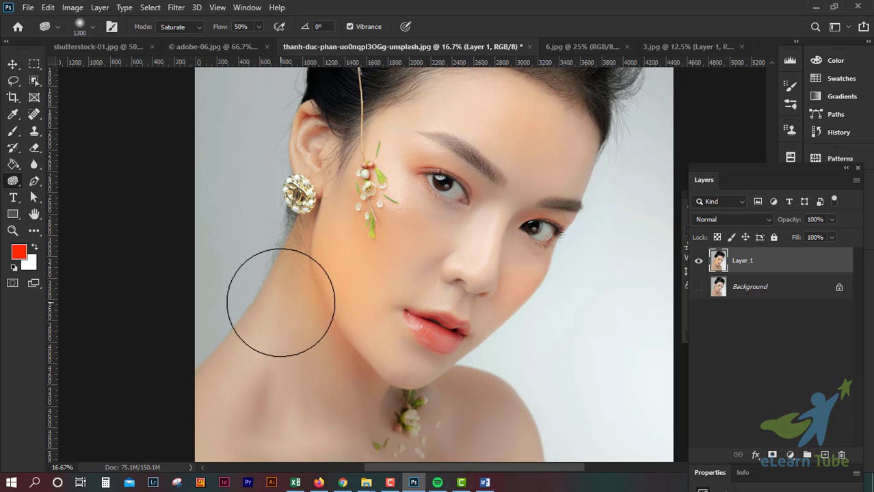
pyautogui.hotkey('ctrl', '-')
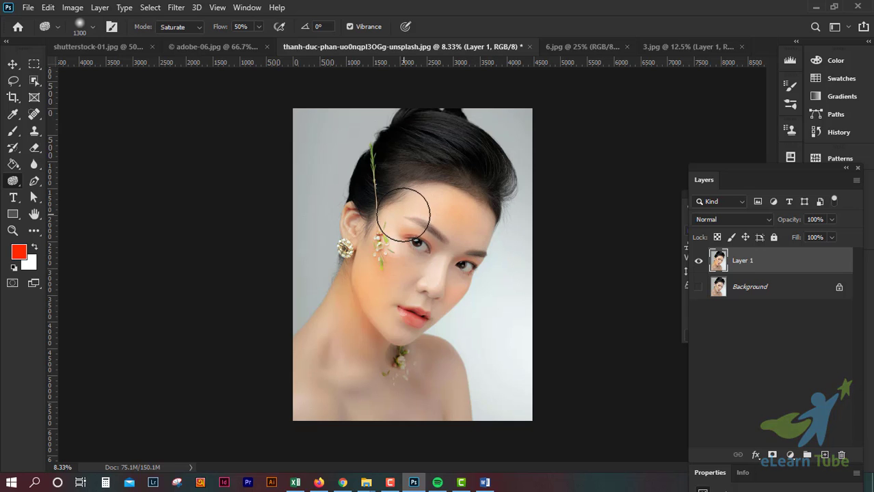
pyautogui.moveTo(404, 214)
pyautogui.mouseDown()
pyautogui.moveTo(462, 201)
pyautogui.moveTo(488, 224)
pyautogui.moveTo(468, 215)
pyautogui.moveTo(405, 216)
pyautogui.mouseUp()
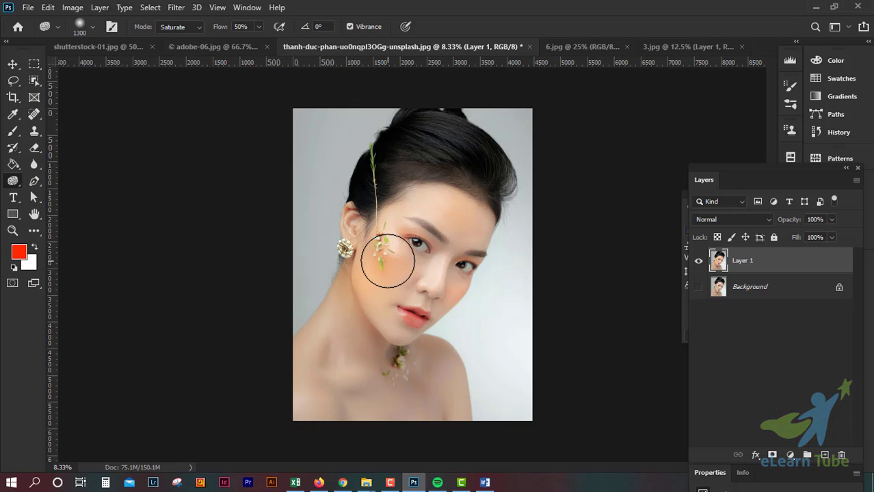
pyautogui.moveTo(388, 262)
pyautogui.mouseDown()
pyautogui.moveTo(380, 272)
pyautogui.moveTo(380, 244)
pyautogui.mouseUp()
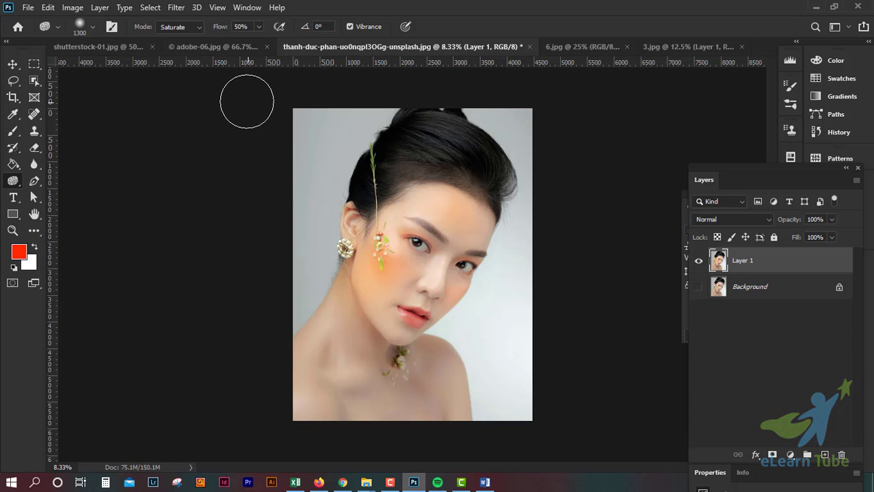
# Toggle Layer 1's visibility to compare the saturated skin with the original
pyautogui.click(225, 48)
pyautogui.click(374, 43)
pyautogui.click(700, 265)
pyautogui.click(699, 262)
pyautogui.click(701, 265)
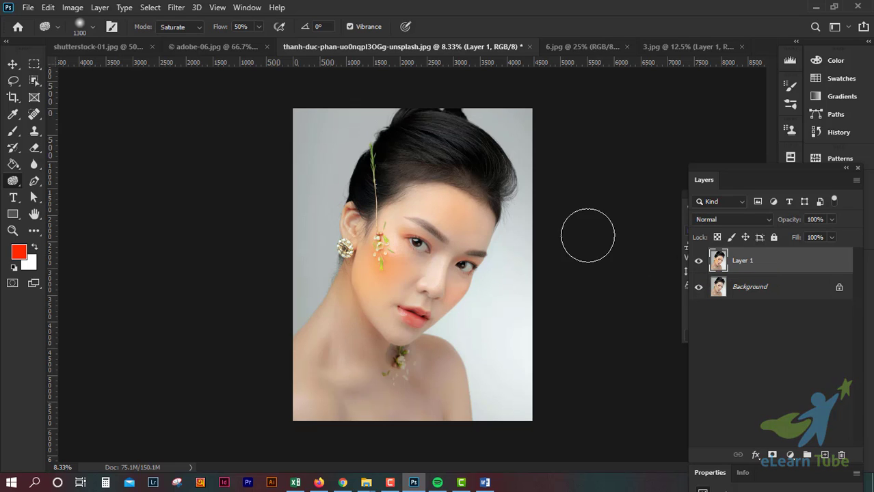
# Set the Sponge to Desaturate, pale the forehead and cheeks, and toggle Layer 1 to compare
pyautogui.click(172, 38)
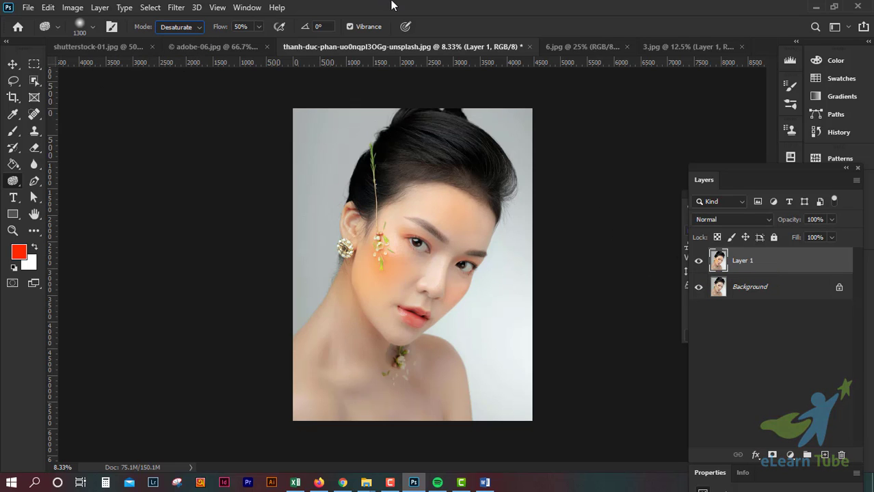
pyautogui.hotkey('ctrl', '+')
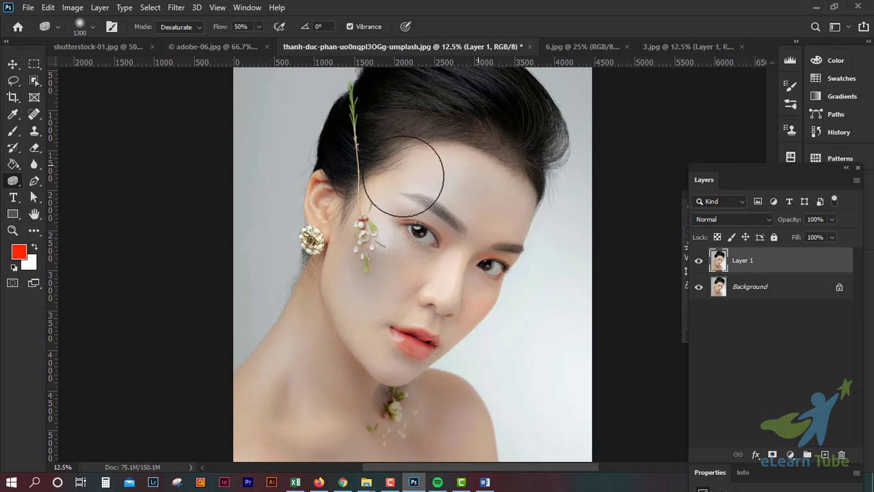
pyautogui.click(698, 262)
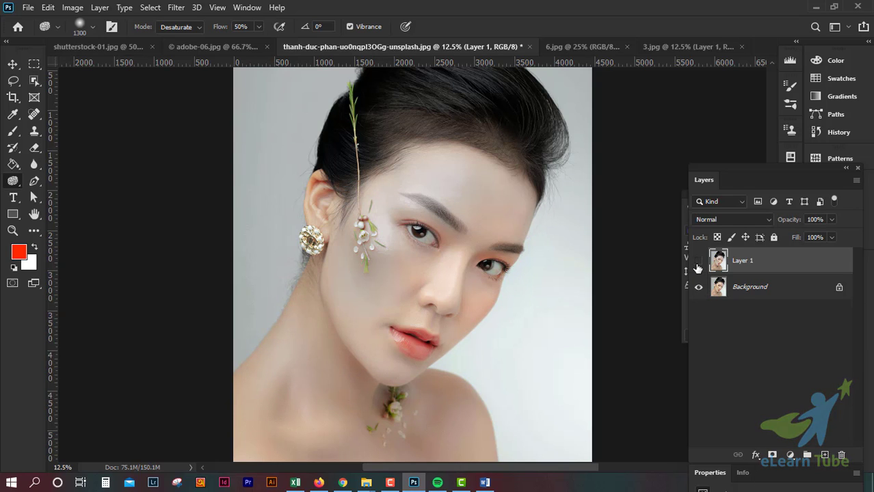
pyautogui.click(698, 265)
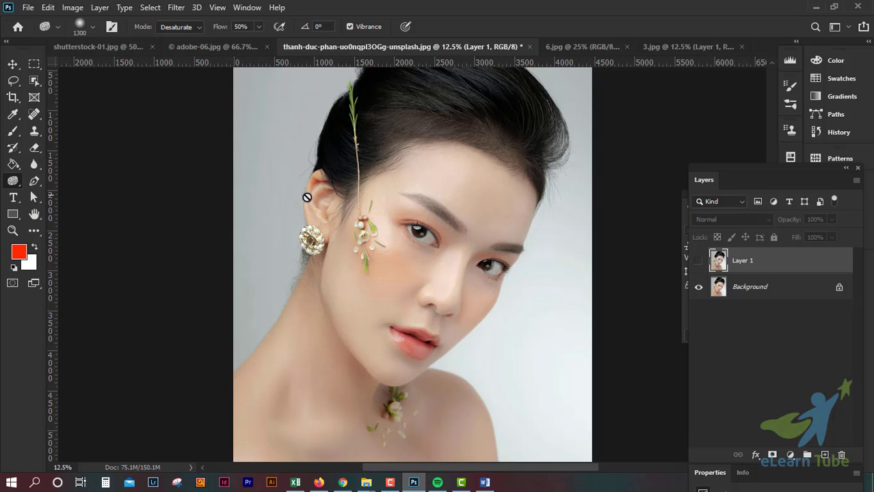
pyautogui.click(699, 263)
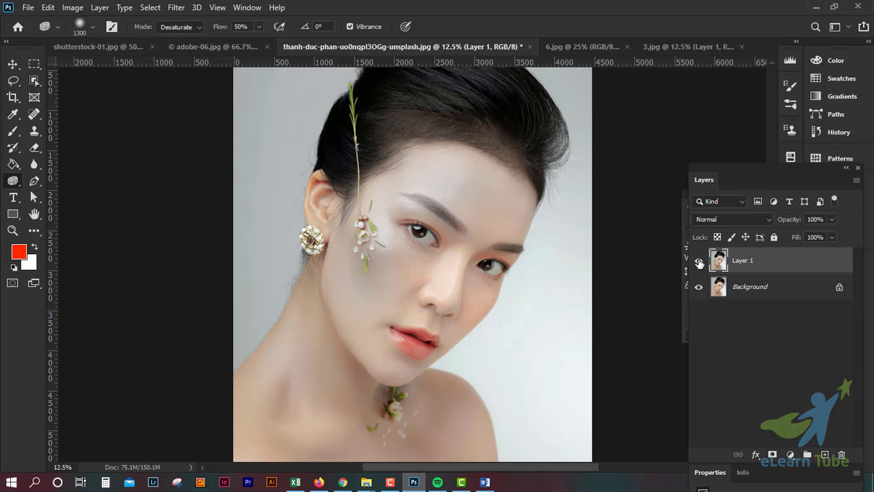
pyautogui.click(697, 265)
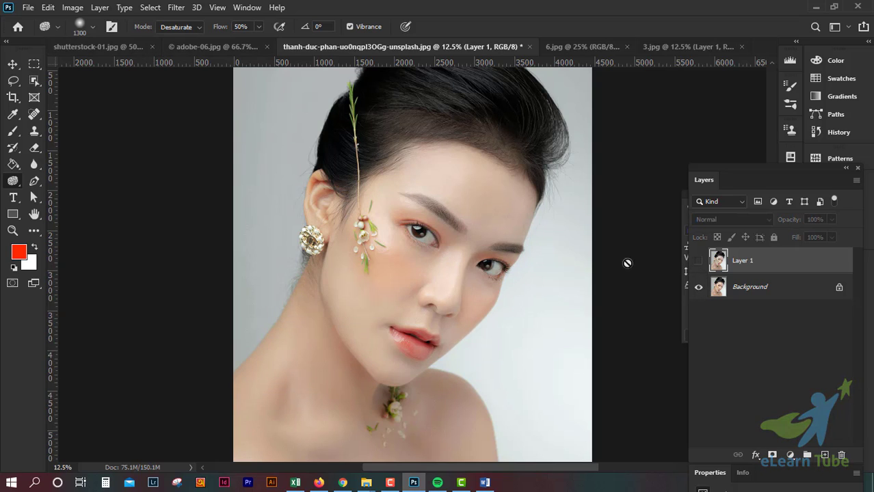
pyautogui.click(698, 260)
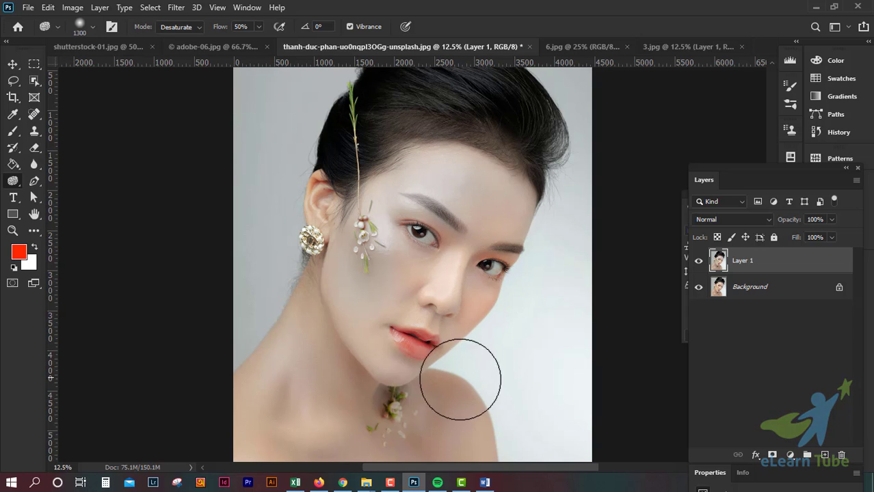
# Desaturate the lips, chin and face until the skin looks almost grey
pyautogui.moveTo(426, 345)
pyautogui.mouseDown()
pyautogui.moveTo(449, 351)
pyautogui.moveTo(446, 367)
pyautogui.moveTo(377, 357)
pyautogui.moveTo(366, 332)
pyautogui.moveTo(369, 350)
pyautogui.mouseUp()
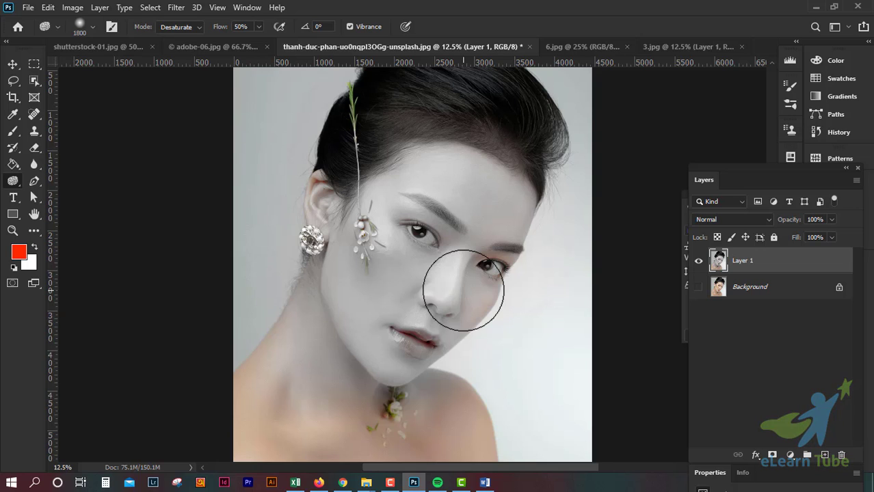
pyautogui.hotkey('ctrl', '-')
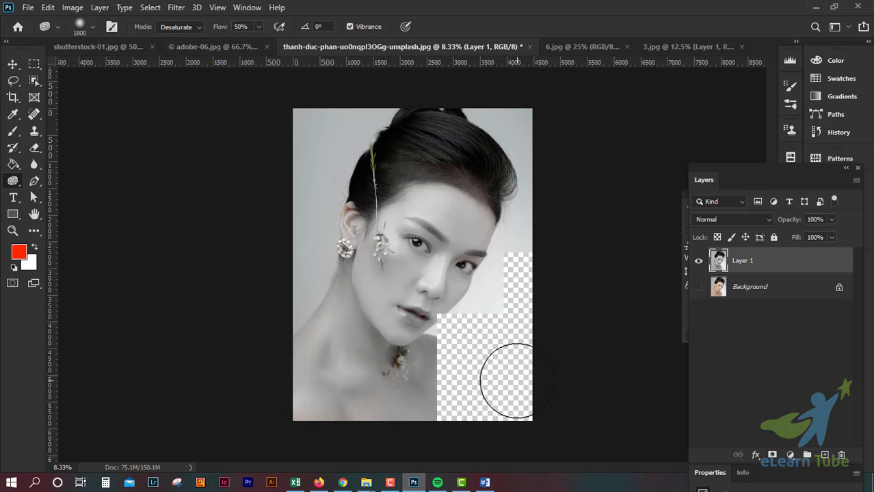
pyautogui.hotkey('ctrl', '+')
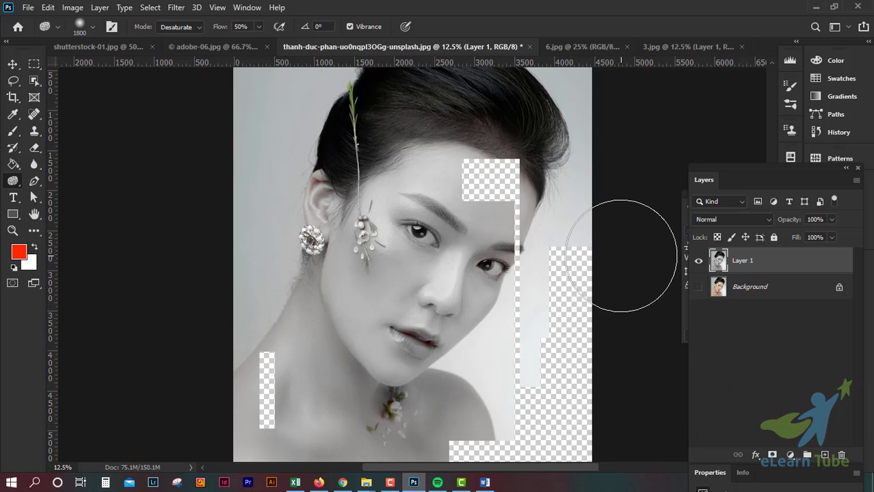
pyautogui.hotkey('ctrl', '-')
pyautogui.hotkey('ctrl', '-')
pyautogui.hotkey('ctrl', '-')
pyautogui.hotkey('ctrl', '0')
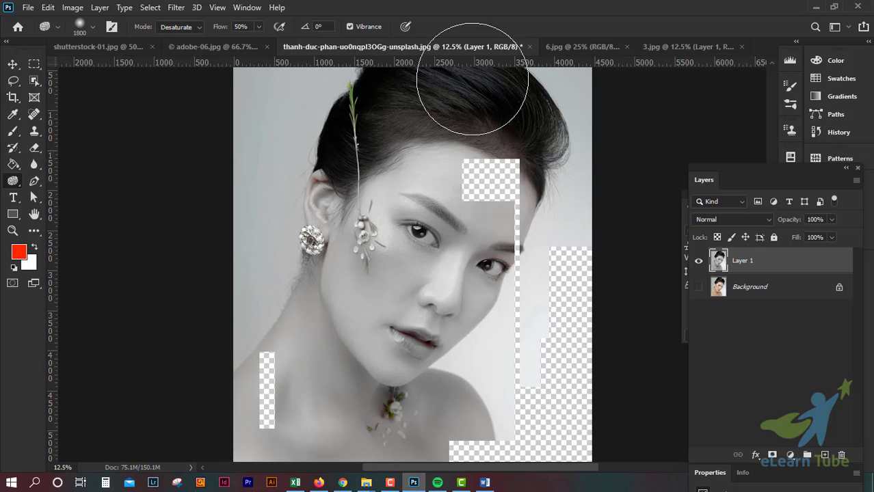
# Flip between document tabs and toggle Layer 1 to compare with the original
pyautogui.click(580, 48)
pyautogui.click(454, 46)
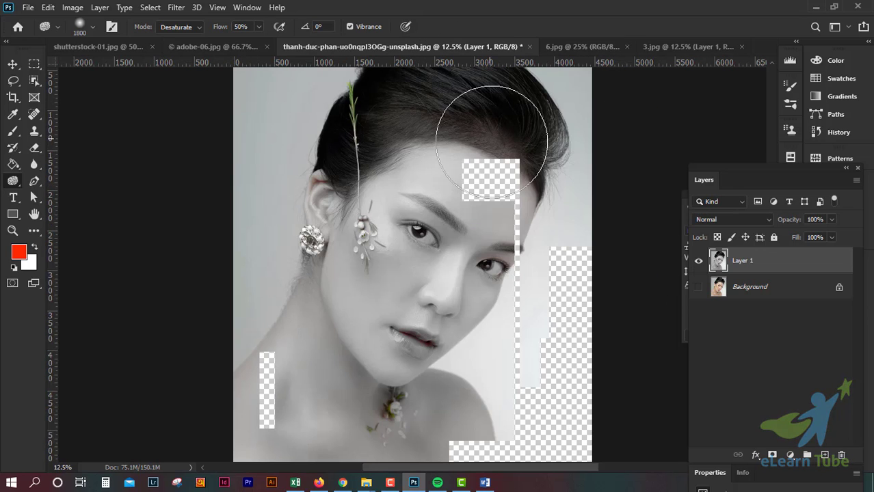
pyautogui.click(699, 262)
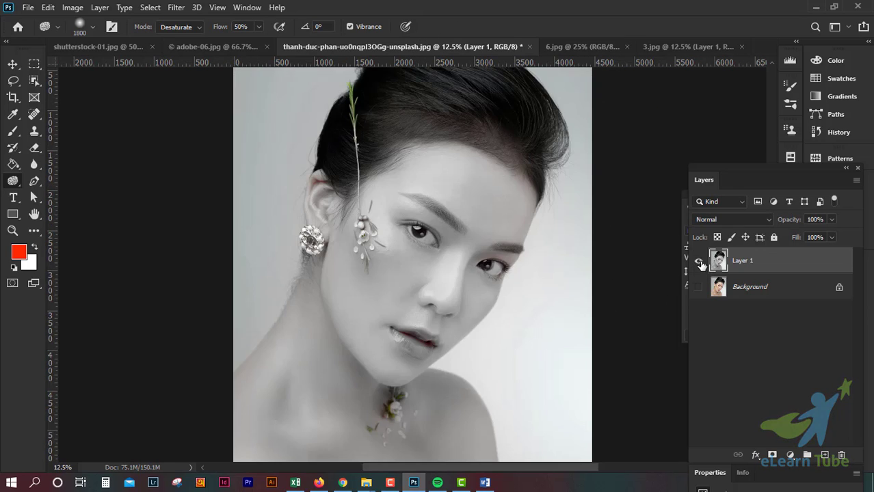
pyautogui.click(699, 263)
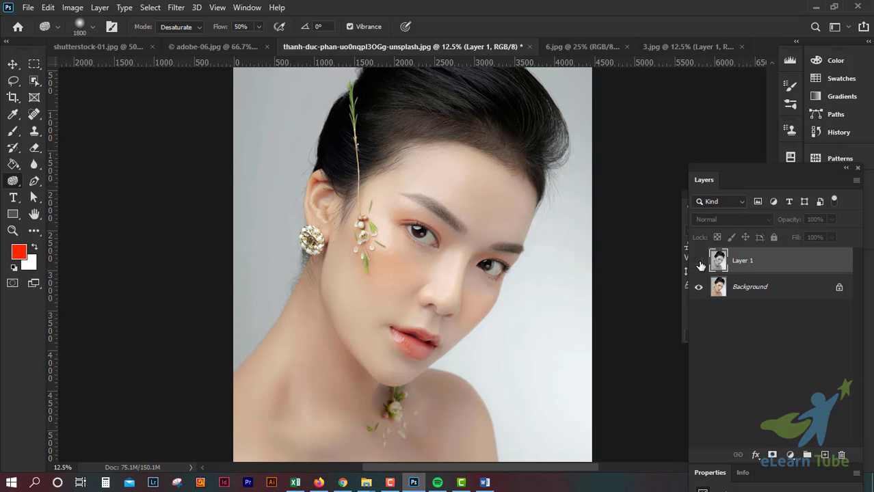
pyautogui.click(699, 262)
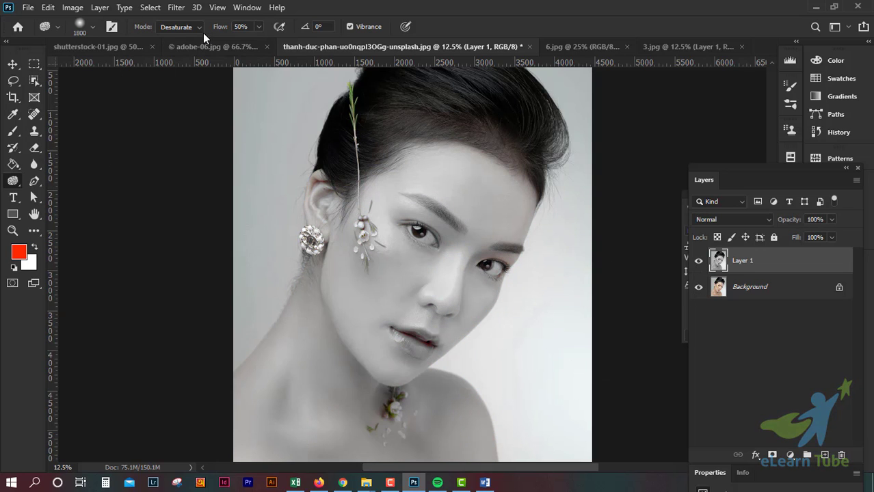
# On 6.jpg, duplicate the skyline to Layer 1 and saturate the sky with the Sponge
pyautogui.click(570, 45)
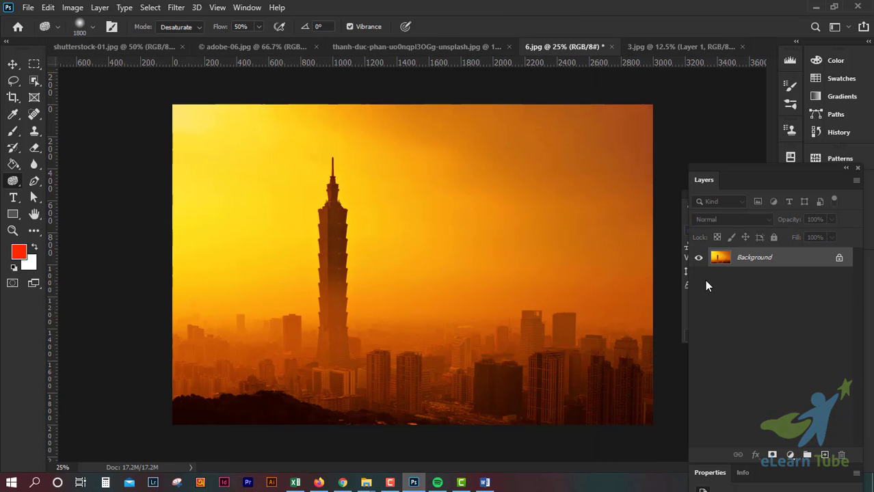
pyautogui.hotkey('ctrl', 'j')
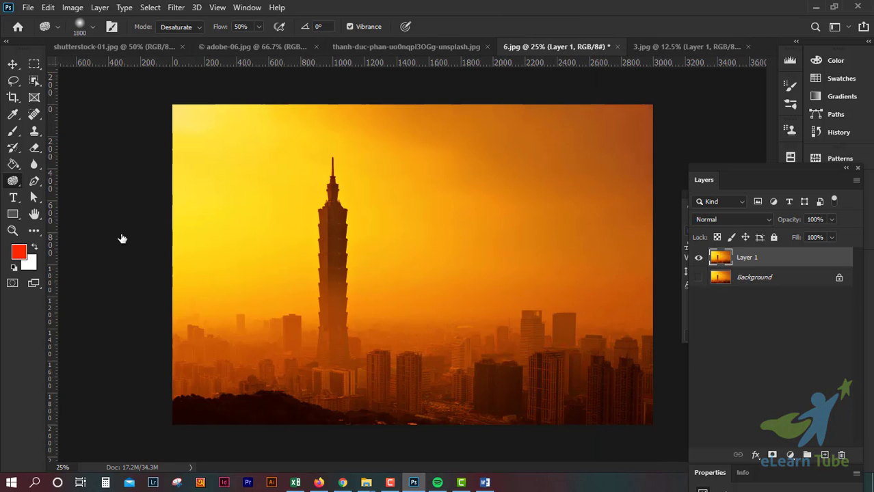
pyautogui.click(193, 28)
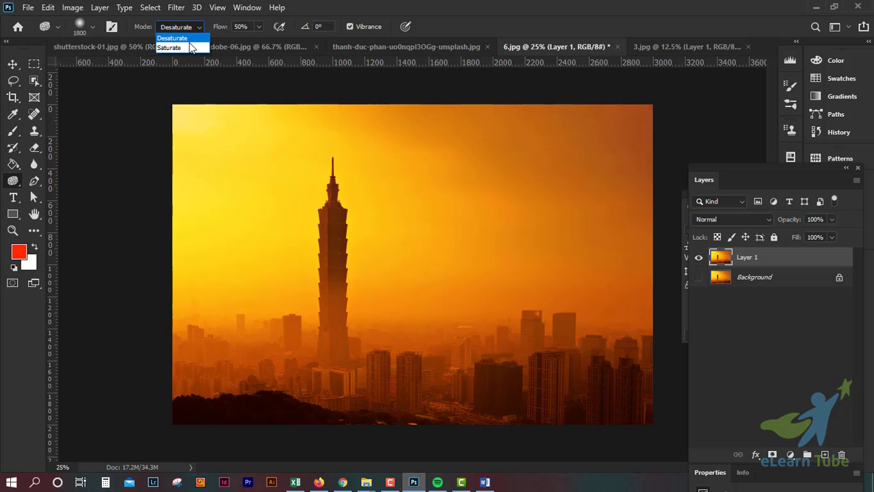
pyautogui.click(192, 47)
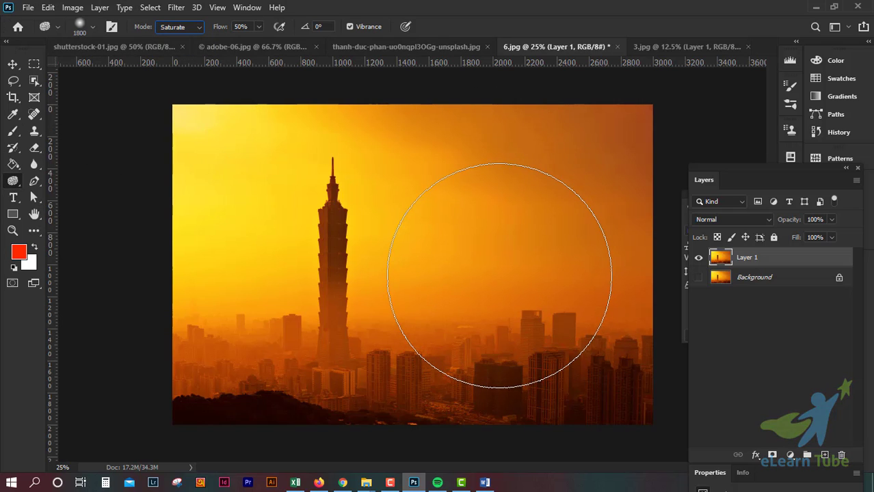
pyautogui.moveTo(500, 276)
pyautogui.mouseDown()
pyautogui.moveTo(484, 199)
pyautogui.moveTo(471, 196)
pyautogui.moveTo(467, 246)
pyautogui.mouseUp()
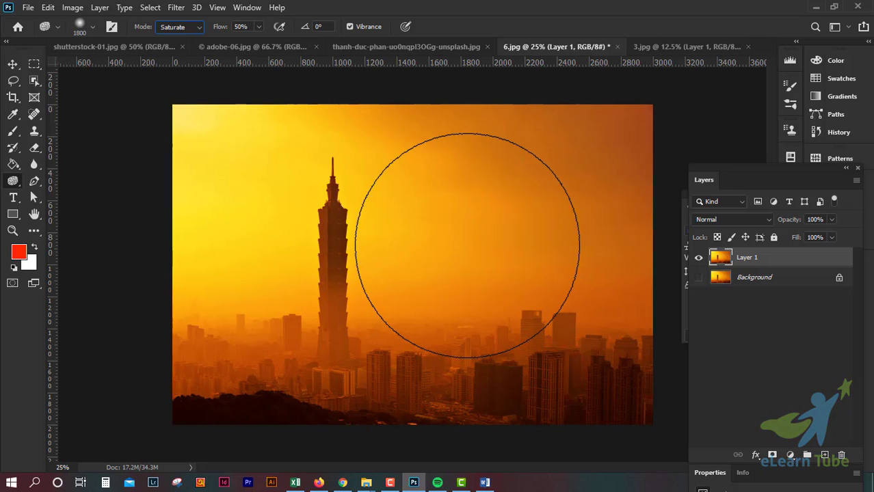
# Set the brush to 322 px and saturate the tower from spire to base
pyautogui.click(92, 28)
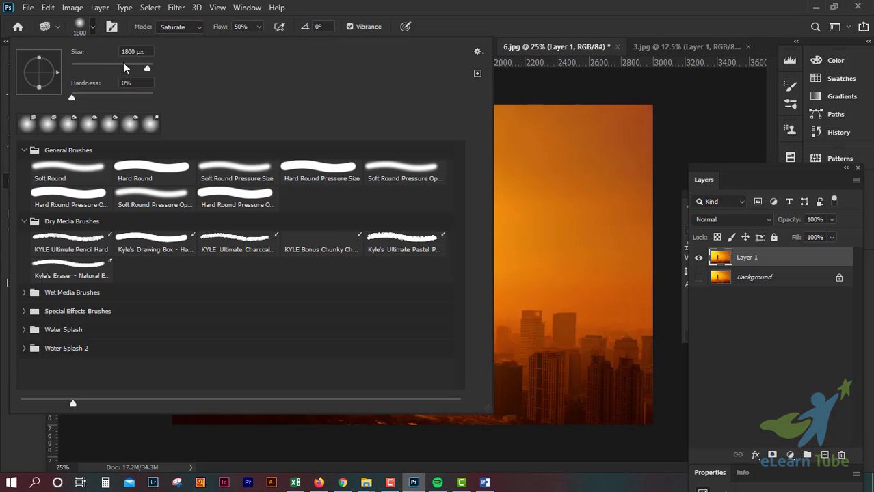
pyautogui.moveTo(148, 67)
pyautogui.mouseDown()
pyautogui.moveTo(126, 71)
pyautogui.moveTo(140, 71)
pyautogui.mouseUp()
pyautogui.click(504, 139)
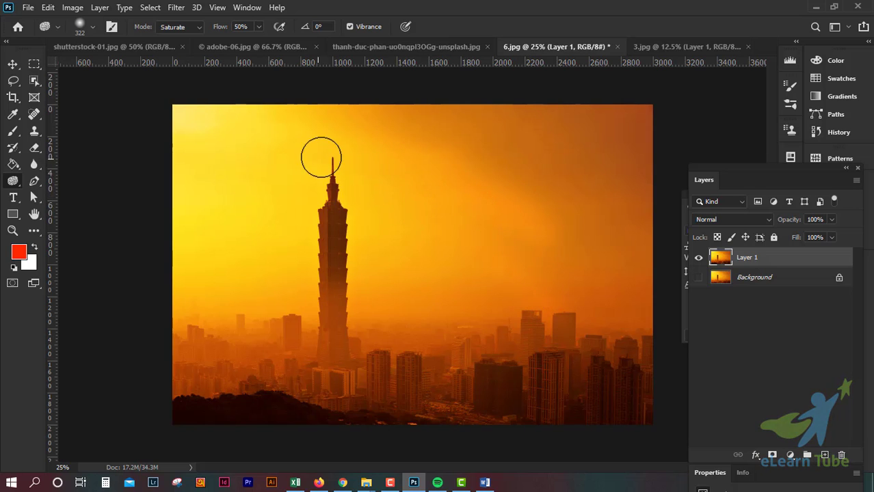
pyautogui.moveTo(337, 282)
pyautogui.mouseDown()
pyautogui.moveTo(331, 330)
pyautogui.moveTo(331, 234)
pyautogui.moveTo(332, 290)
pyautogui.mouseUp()
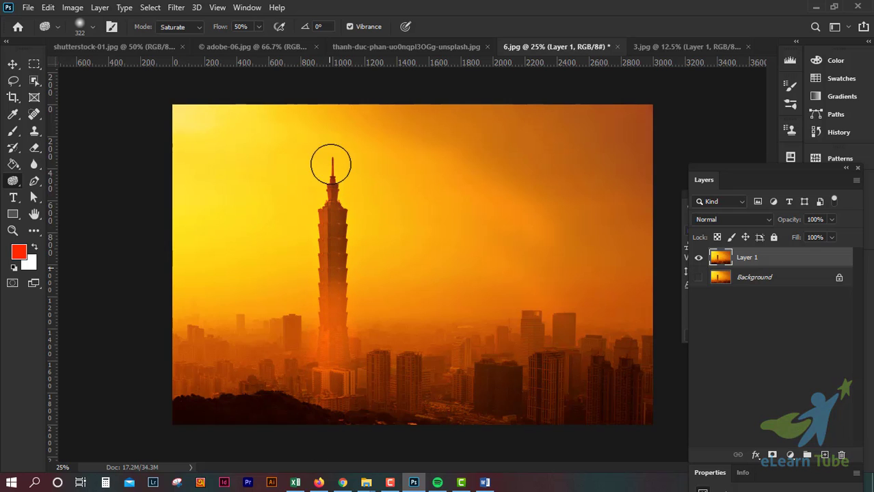
pyautogui.moveTo(344, 195); pyautogui.dragTo(338, 312)
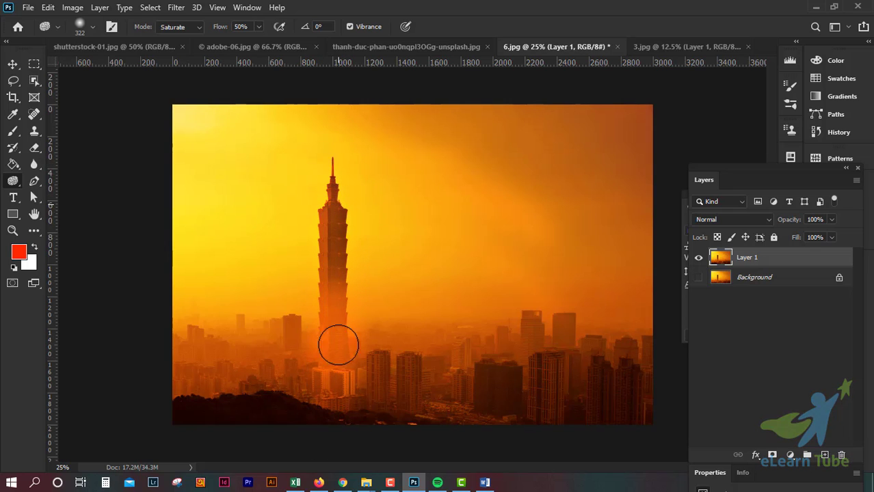
# Toggle Layer 1 repeatedly to compare the saturated tower with the original
pyautogui.click(698, 258)
pyautogui.click(698, 258)
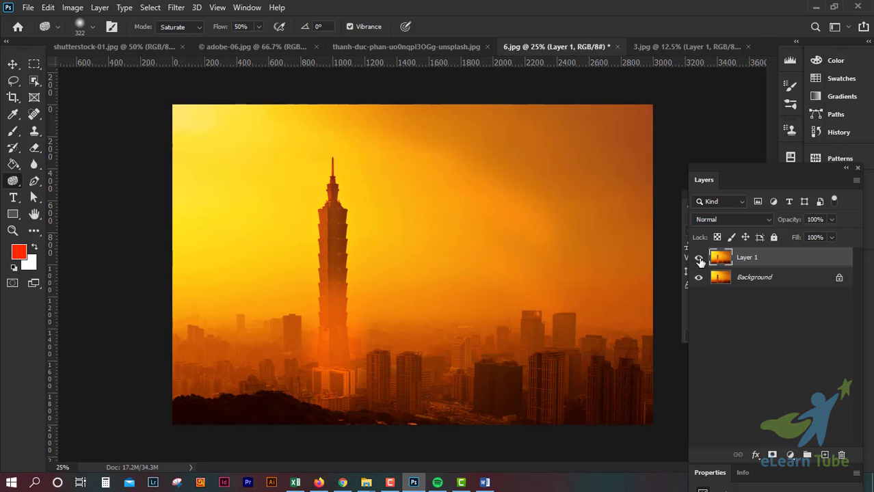
pyautogui.click(698, 257)
pyautogui.click(698, 258)
pyautogui.click(698, 258)
pyautogui.click(699, 259)
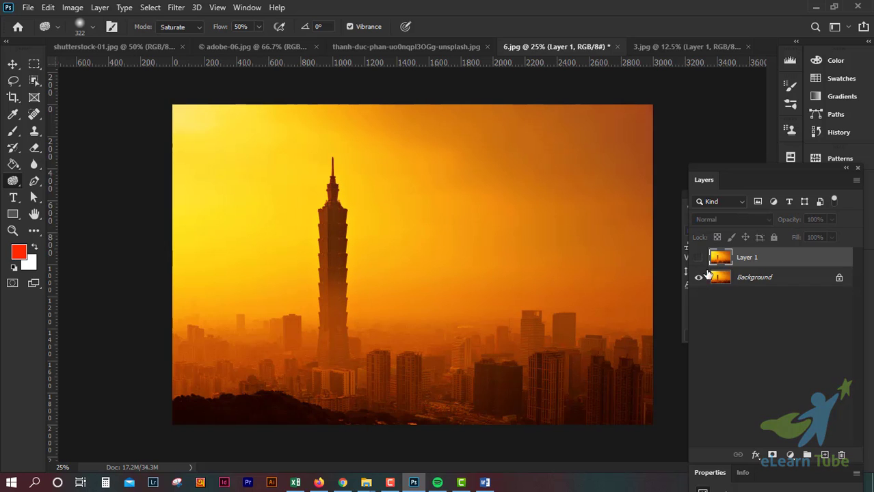
pyautogui.click(698, 257)
pyautogui.click(699, 259)
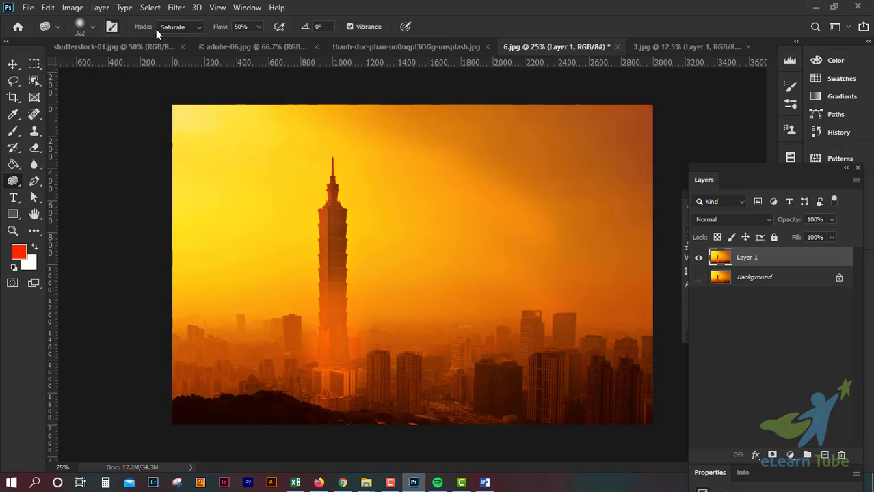
# Set the Sponge to Desaturate at 495 px and drain colour from the tower top to base
pyautogui.click(201, 25)
pyautogui.click(95, 27)
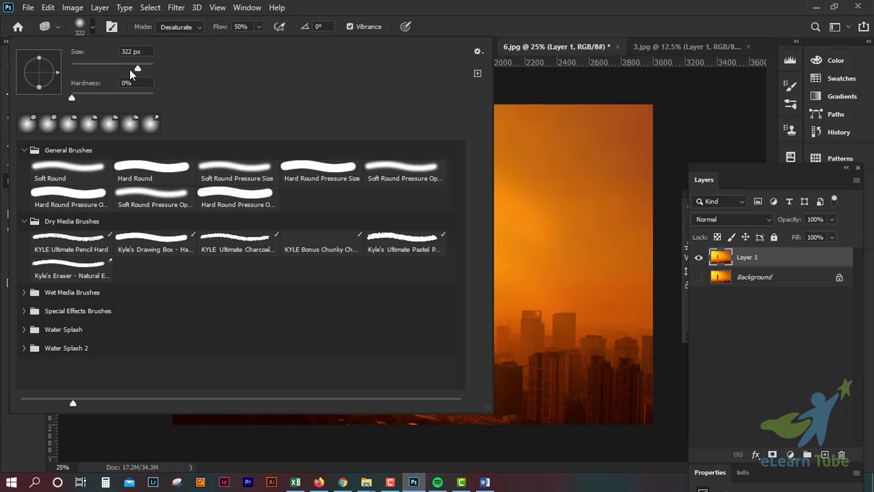
pyautogui.moveTo(143, 67); pyautogui.dragTo(145, 68)
pyautogui.moveTo(410, 179)
pyautogui.mouseDown()
pyautogui.moveTo(328, 327)
pyautogui.moveTo(322, 381)
pyautogui.moveTo(330, 397)
pyautogui.mouseUp()
pyautogui.moveTo(336, 188); pyautogui.dragTo(331, 408)
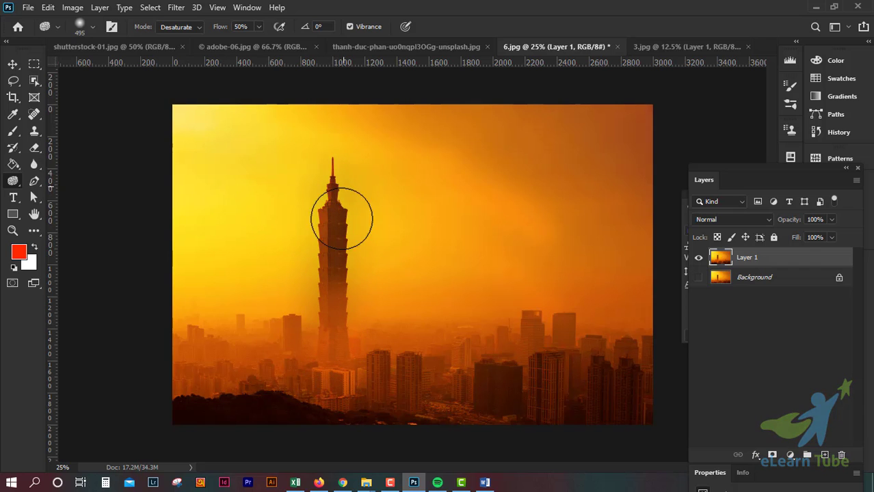
# Keep desaturating the tower and spire, then toggle Layer 1 to compare
pyautogui.moveTo(342, 219)
pyautogui.mouseDown()
pyautogui.moveTo(328, 308)
pyautogui.moveTo(332, 189)
pyautogui.moveTo(333, 349)
pyautogui.mouseUp()
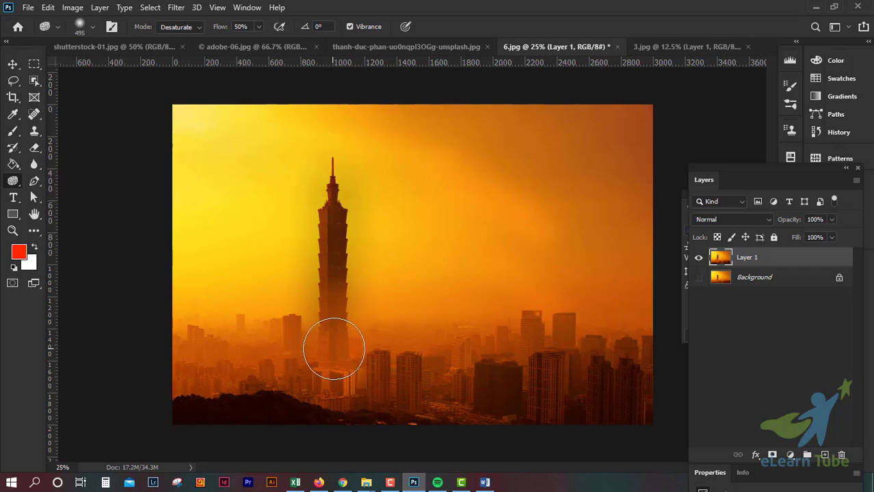
pyautogui.moveTo(331, 243); pyautogui.dragTo(321, 362)
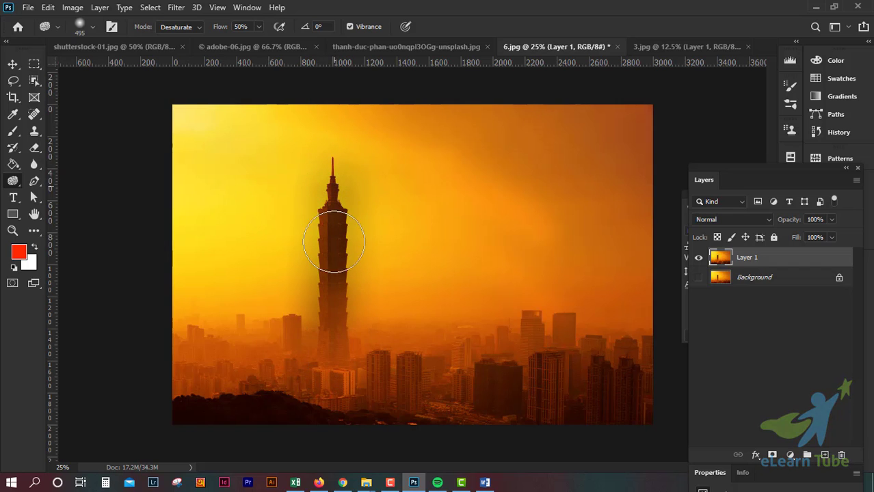
pyautogui.moveTo(333, 242)
pyautogui.mouseDown()
pyautogui.moveTo(336, 309)
pyautogui.moveTo(340, 190)
pyautogui.moveTo(324, 329)
pyautogui.mouseUp()
pyautogui.moveTo(333, 270)
pyautogui.mouseDown()
pyautogui.moveTo(332, 242)
pyautogui.moveTo(331, 365)
pyautogui.mouseUp()
pyautogui.moveTo(337, 211)
pyautogui.mouseDown()
pyautogui.moveTo(333, 358)
pyautogui.moveTo(343, 153)
pyautogui.moveTo(332, 344)
pyautogui.moveTo(337, 177)
pyautogui.moveTo(336, 320)
pyautogui.mouseUp()
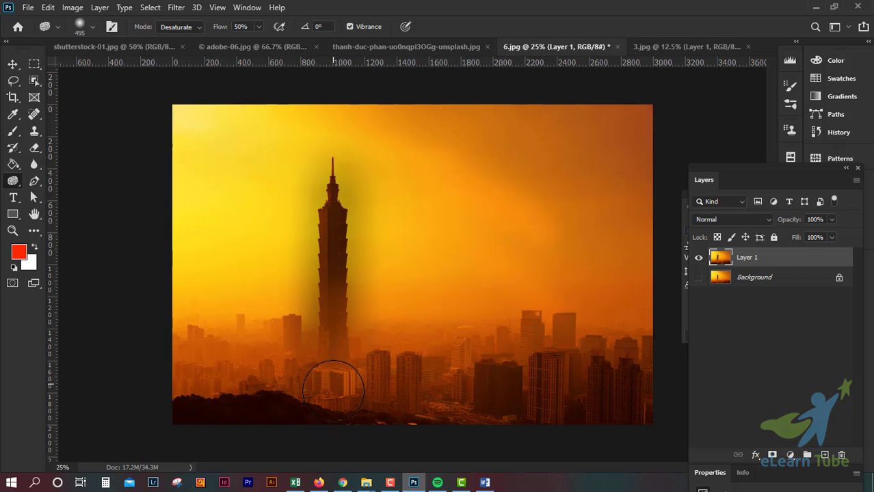
pyautogui.moveTo(356, 235)
pyautogui.mouseDown()
pyautogui.moveTo(331, 189)
pyautogui.moveTo(332, 357)
pyautogui.moveTo(324, 181)
pyautogui.moveTo(326, 355)
pyautogui.mouseUp()
pyautogui.moveTo(326, 355)
pyautogui.mouseDown()
pyautogui.moveTo(341, 287)
pyautogui.moveTo(344, 166)
pyautogui.mouseUp()
pyautogui.moveTo(344, 166); pyautogui.dragTo(332, 232)
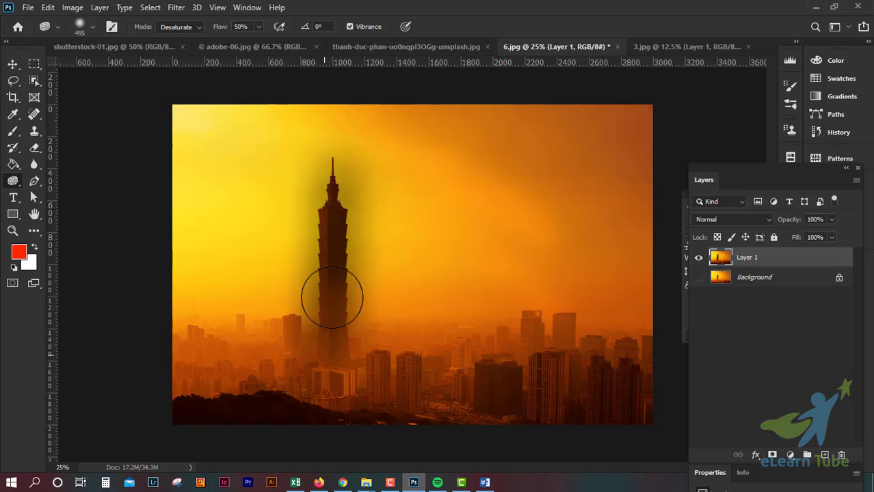
pyautogui.moveTo(331, 298); pyautogui.dragTo(331, 313)
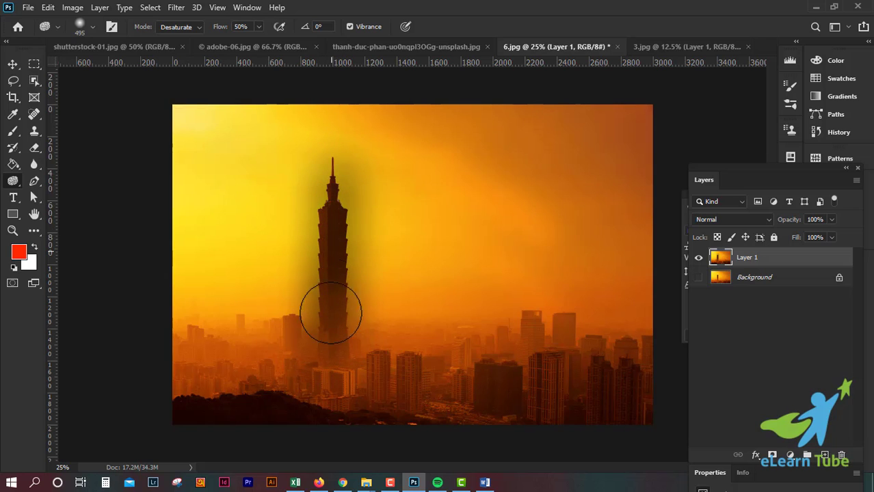
pyautogui.click(698, 257)
pyautogui.click(699, 258)
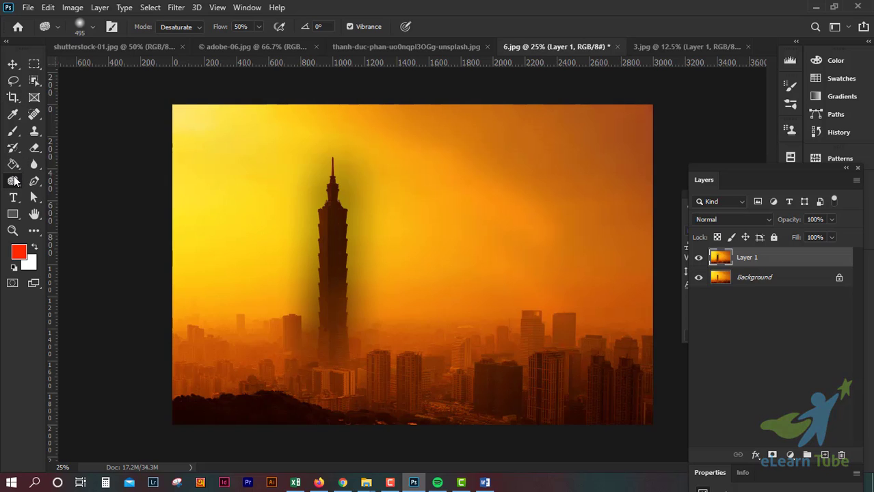
# Switch from the Sponge tool to the Dodge tool, set to Shadows at 30% exposure
pyautogui.rightClick(15, 182)
pyautogui.click(75, 179)
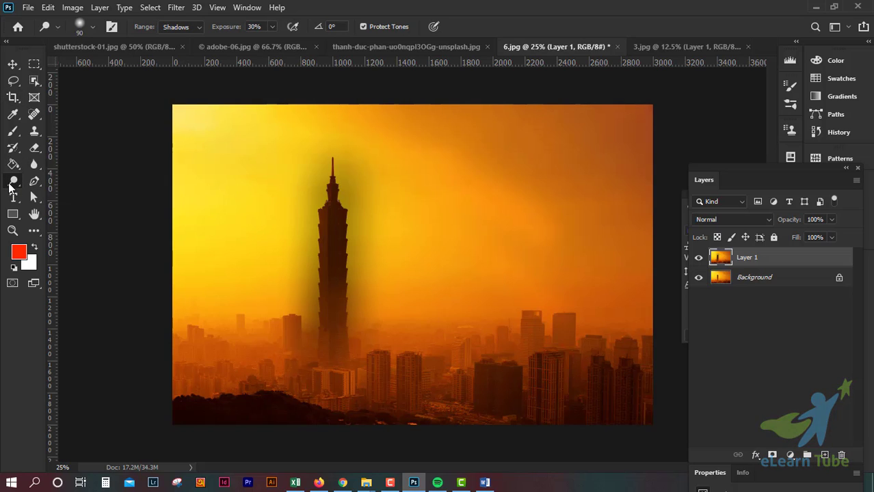